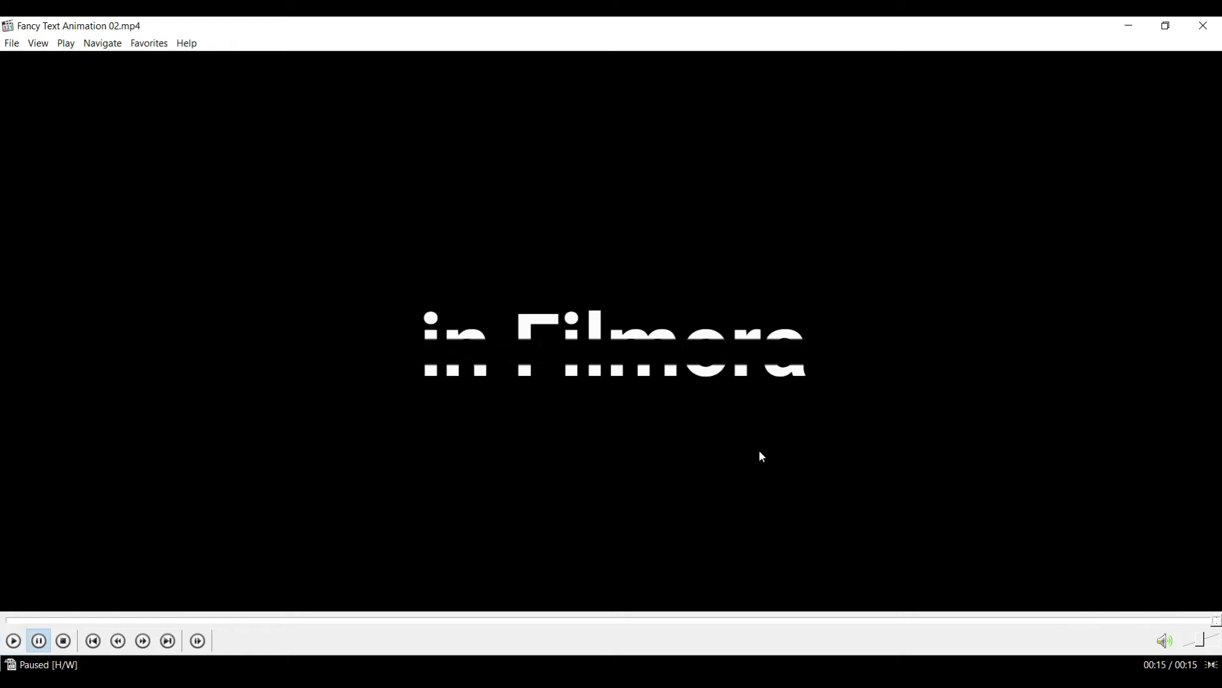
Play the finished sample clip Fancy Text Animation 02.mp4
click(13, 640)
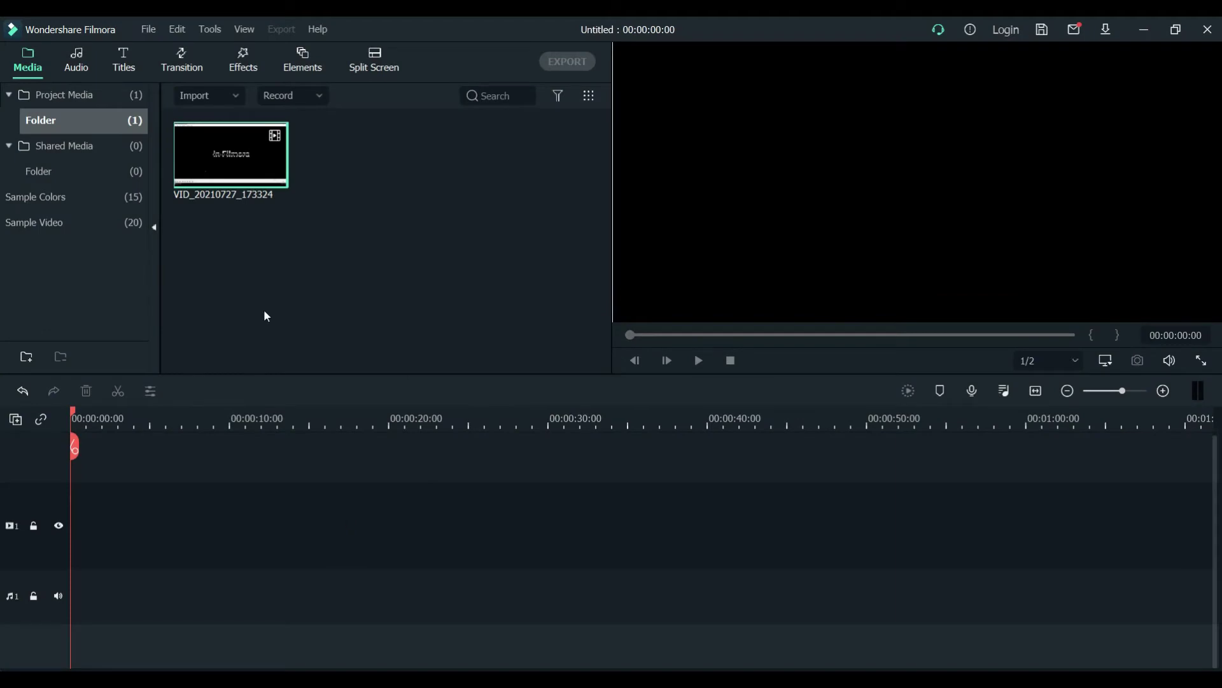
Switch to Filmora and add the Title 34 preset at the start of video track 1
click(124, 53)
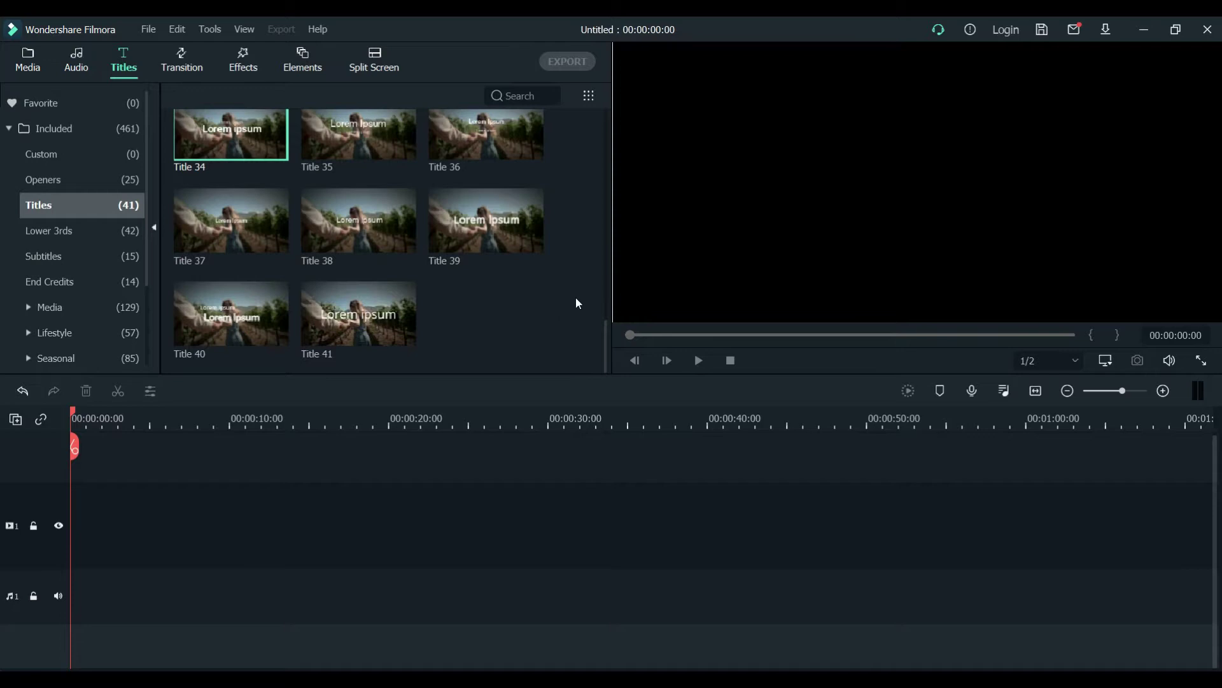
scroll(577, 300, up, 15)
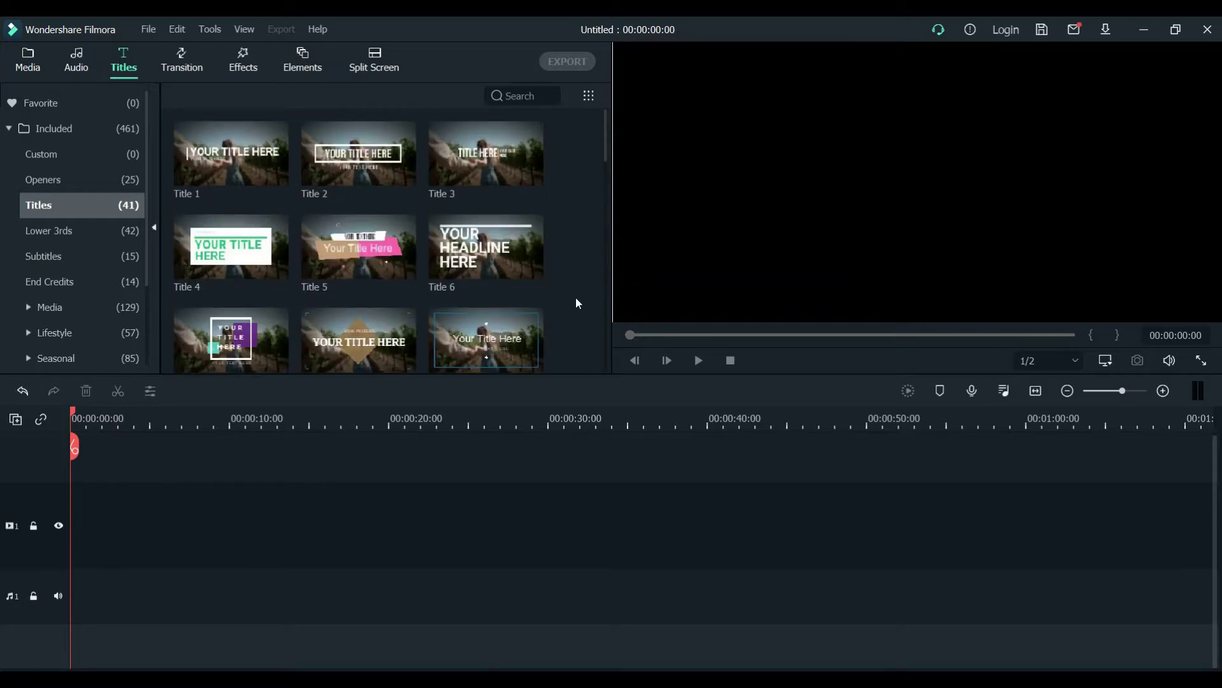
scroll(577, 299, down, 15)
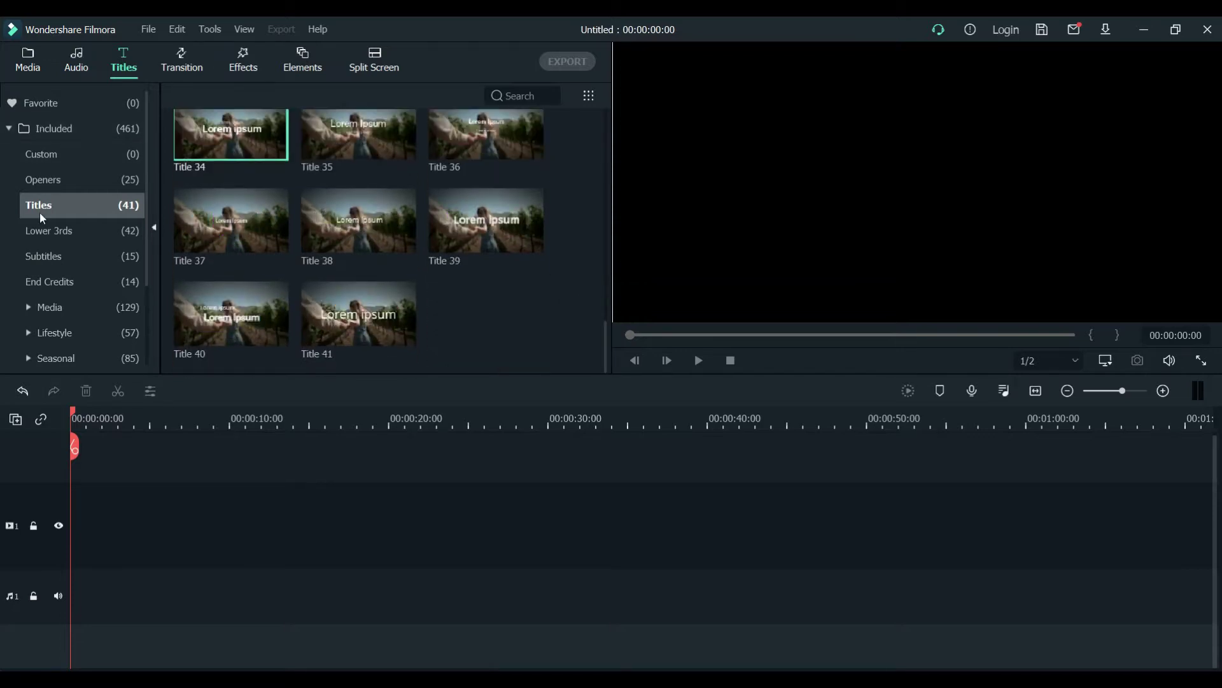
mouse_move(234, 137)
drag(235, 137, 87, 544)
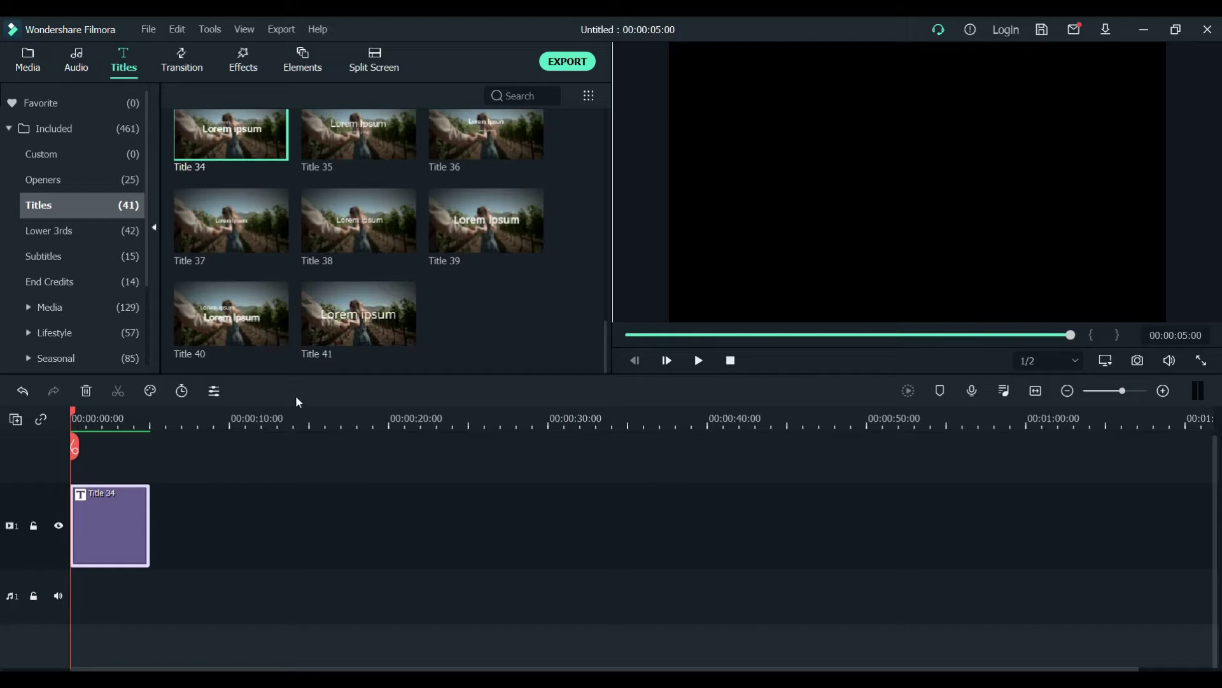
Replace the large main text of the first title with "Animated"
click(111, 420)
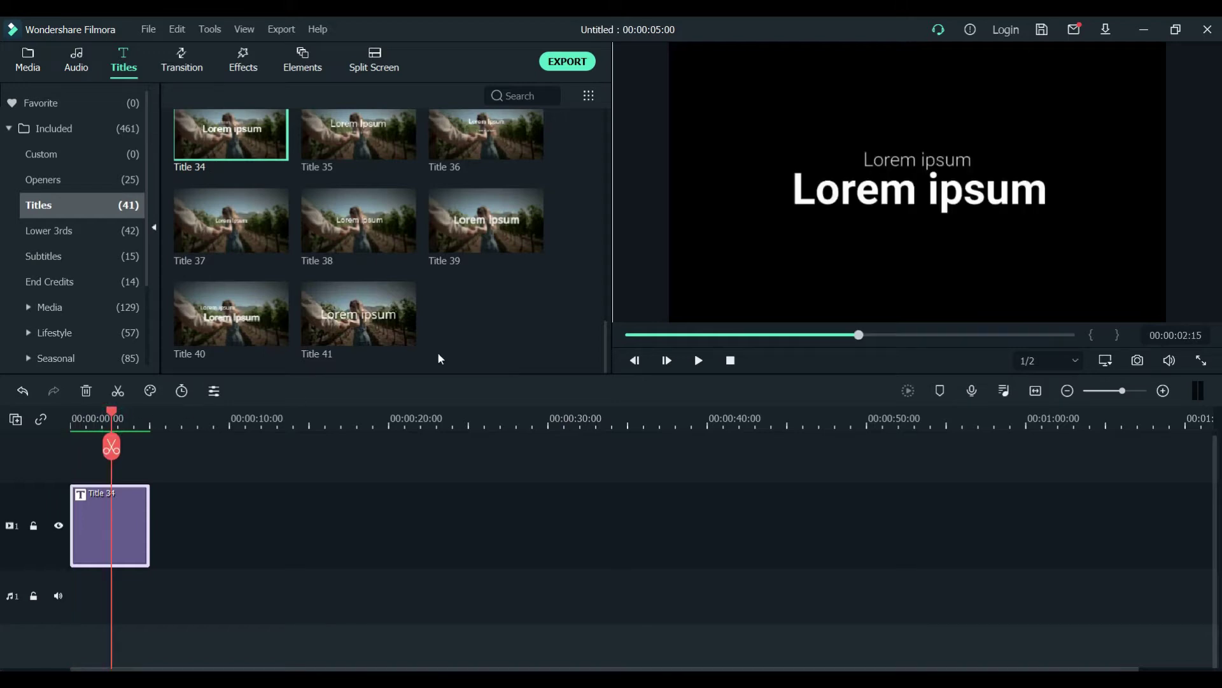
double_click(878, 200)
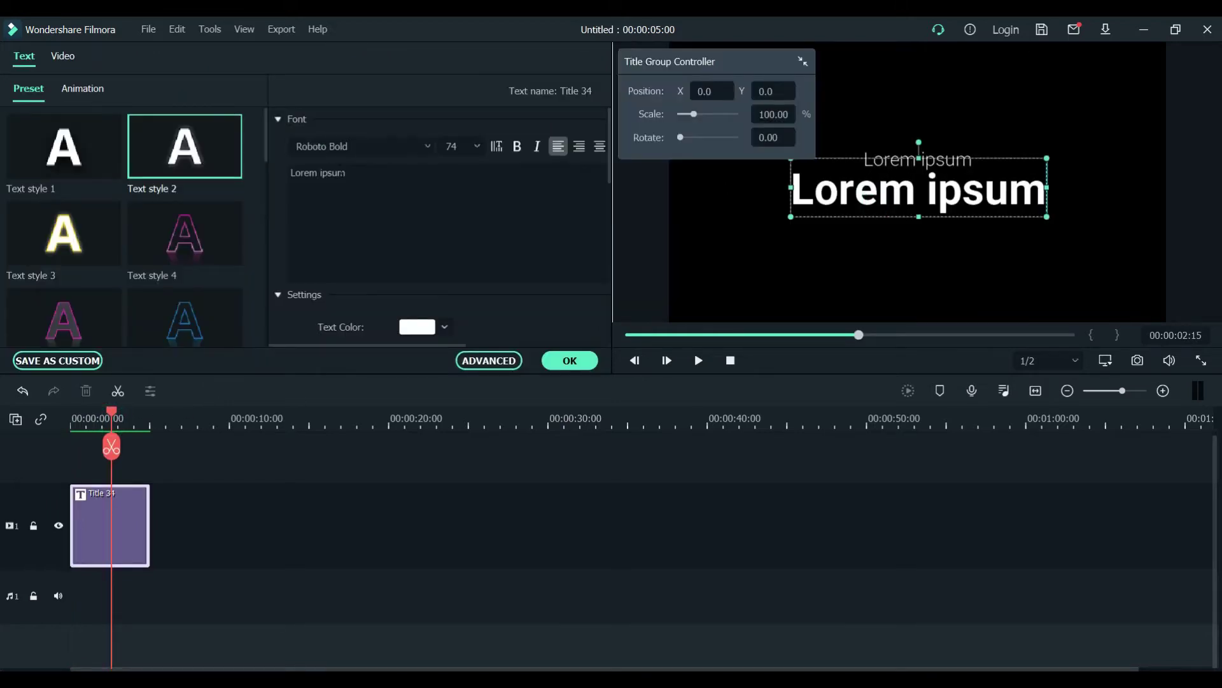
triple_click(363, 173)
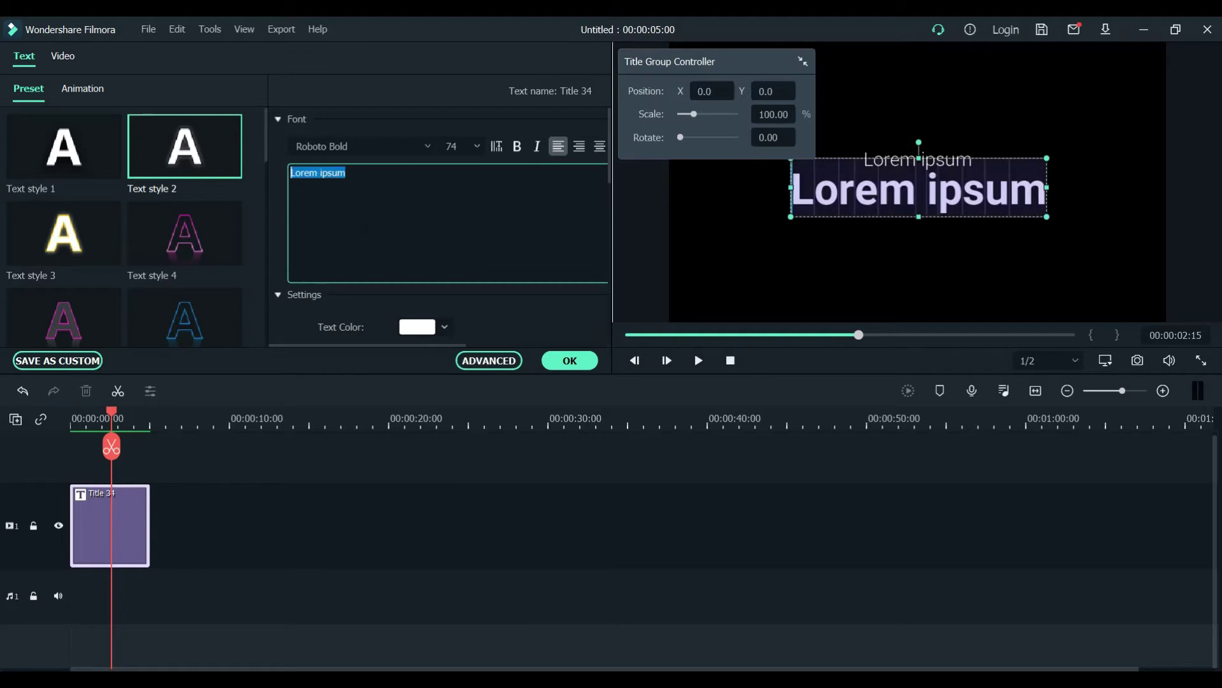
text(Anim)
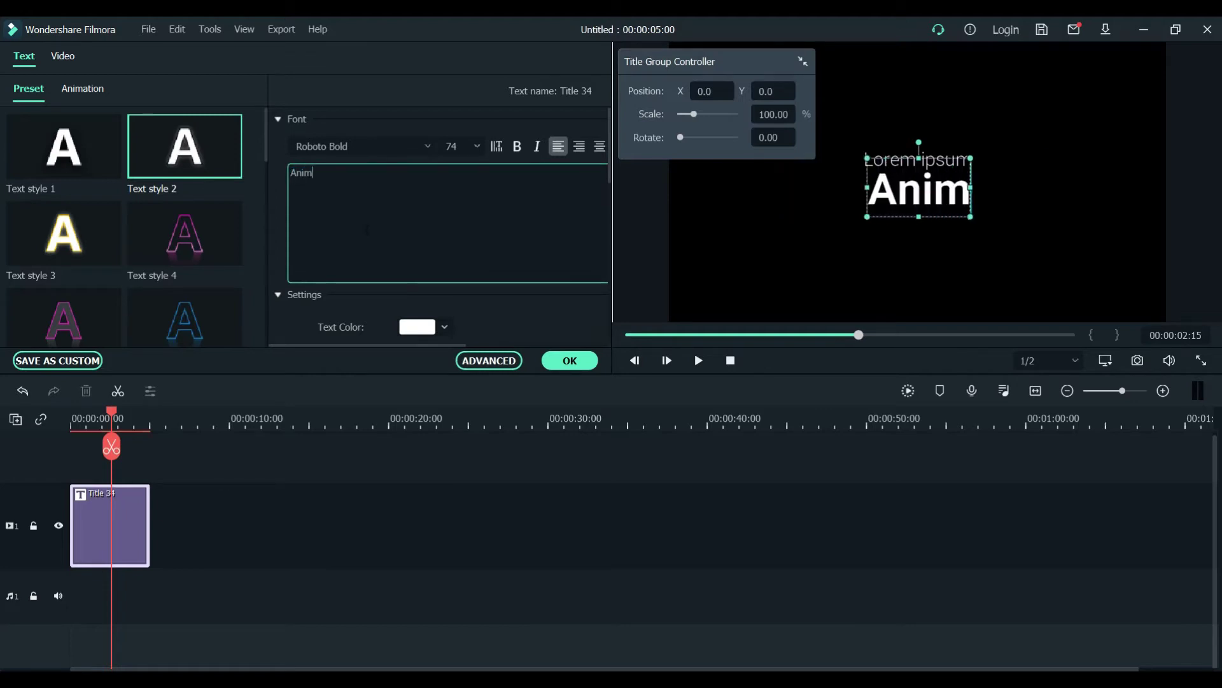
text(ated)
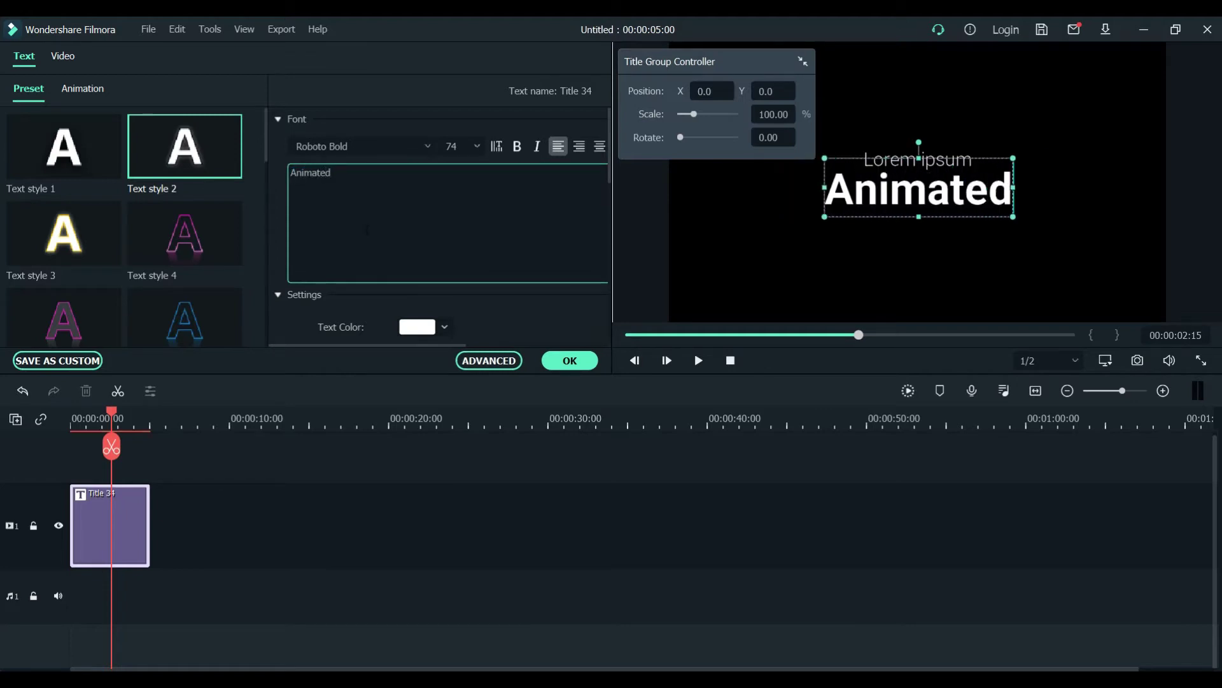
Delete the small upper "Lorem ipsum" line from the first title in the advanced text editor and apply the edits
click(488, 361)
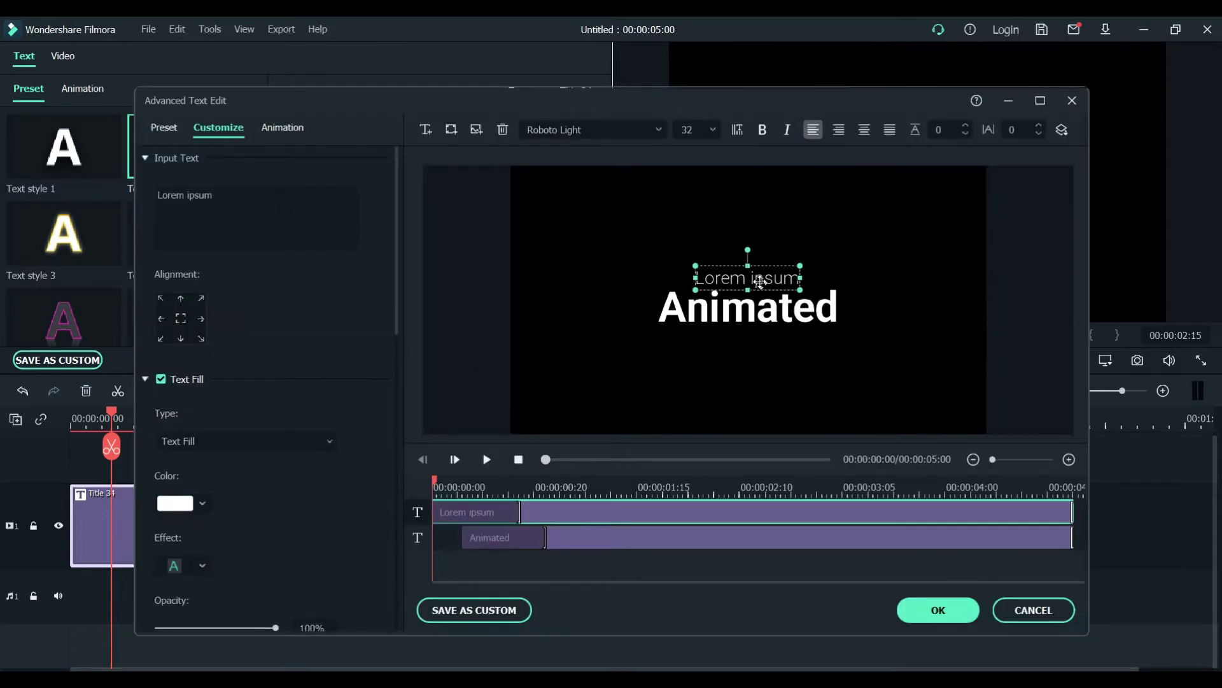
click(509, 132)
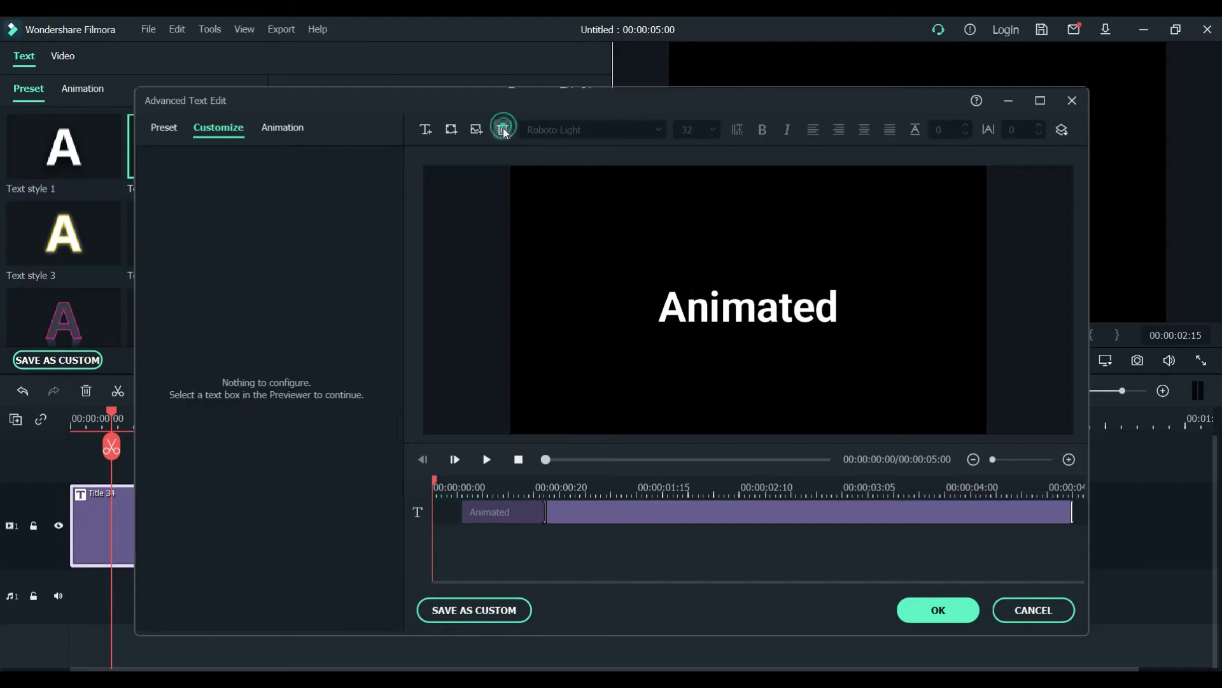
click(938, 611)
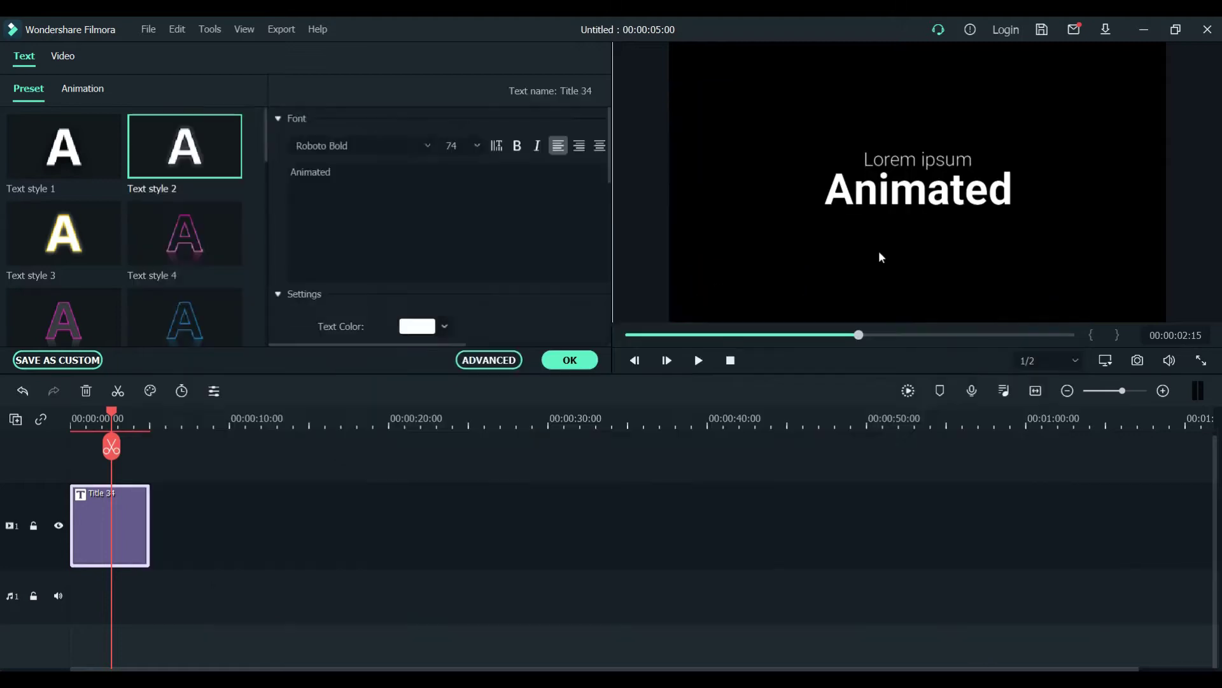
click(161, 411)
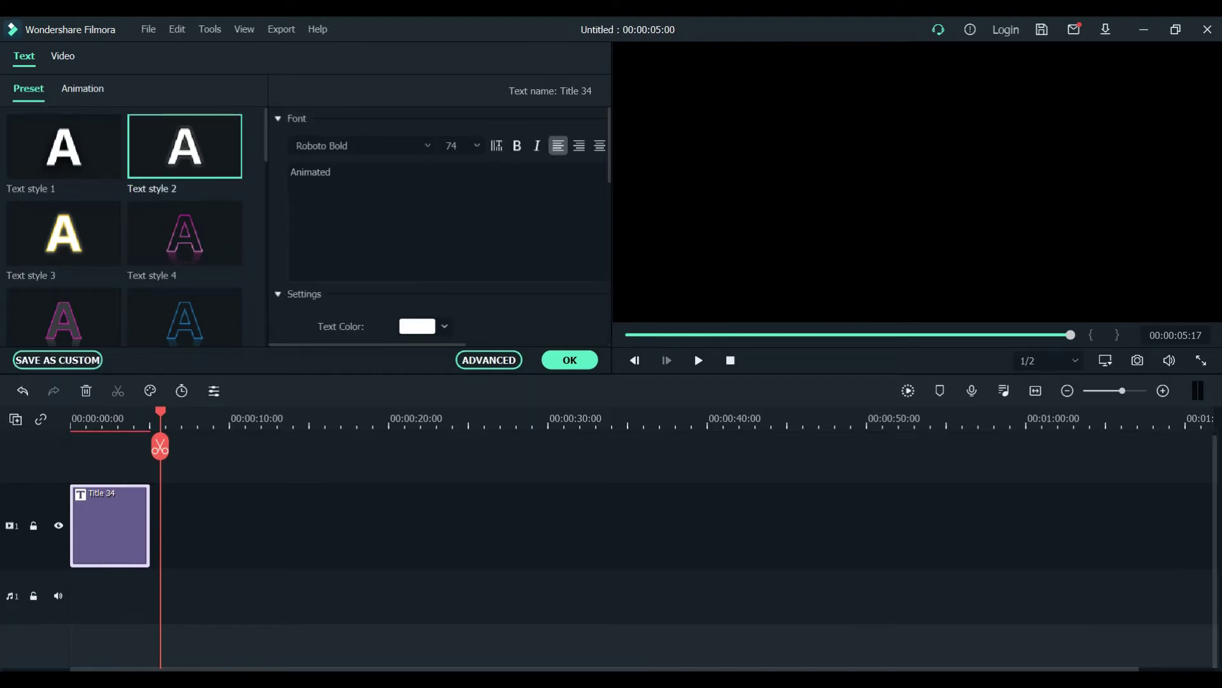
click(575, 358)
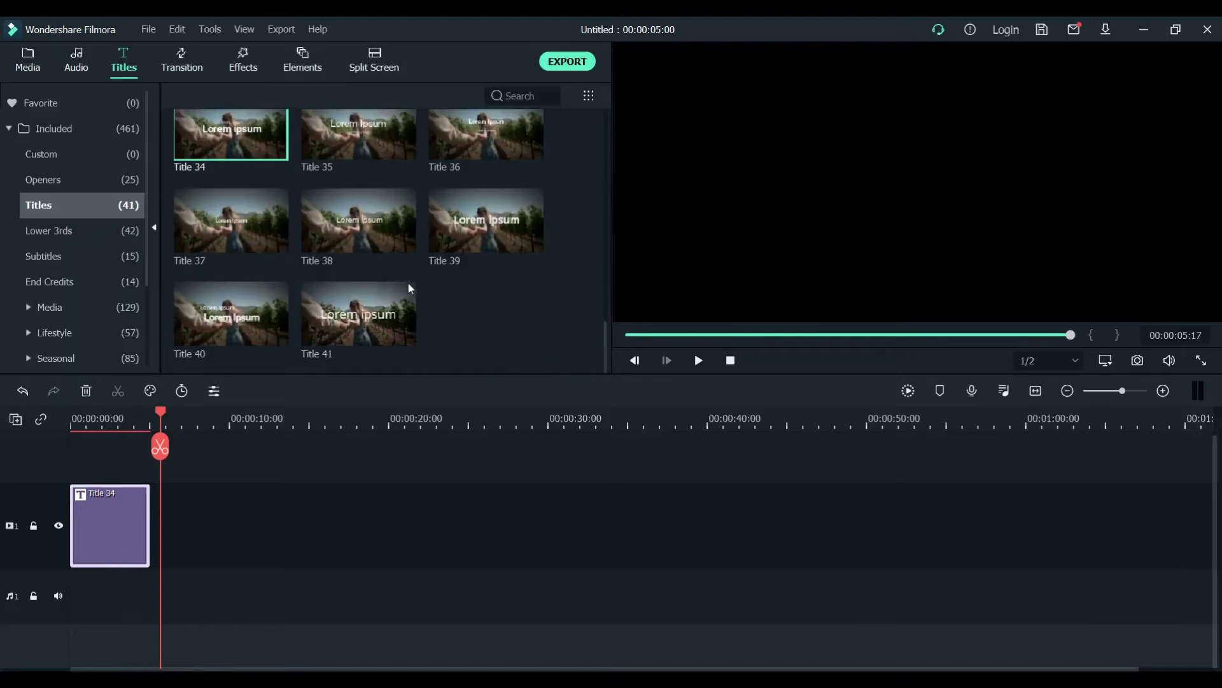
Add a second Title 34 after the first clip and delete its small upper "Lorem ipsum" line
drag(244, 141, 171, 525)
click(204, 418)
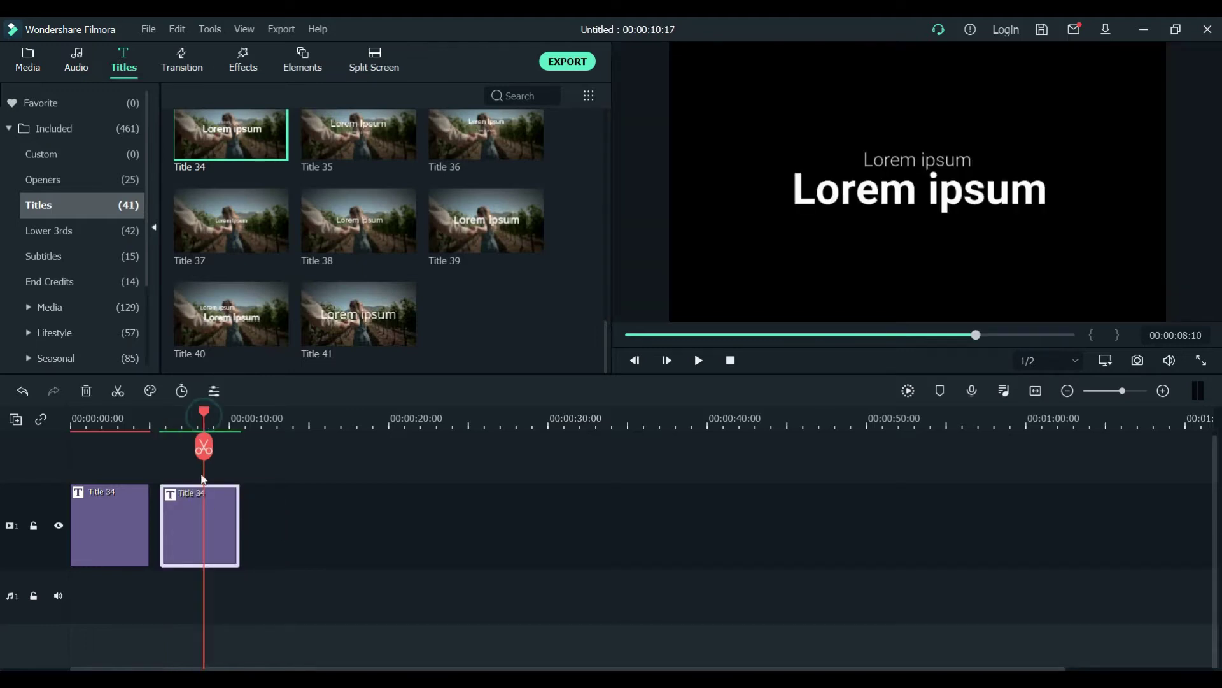
double_click(211, 510)
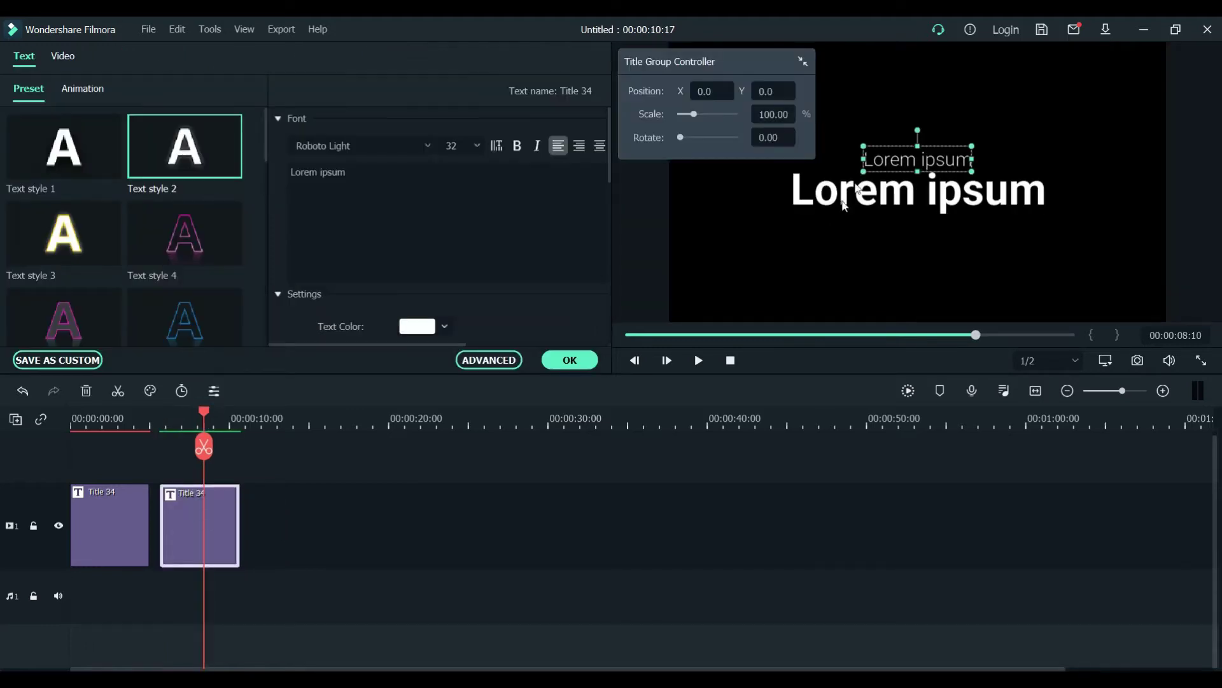
click(489, 360)
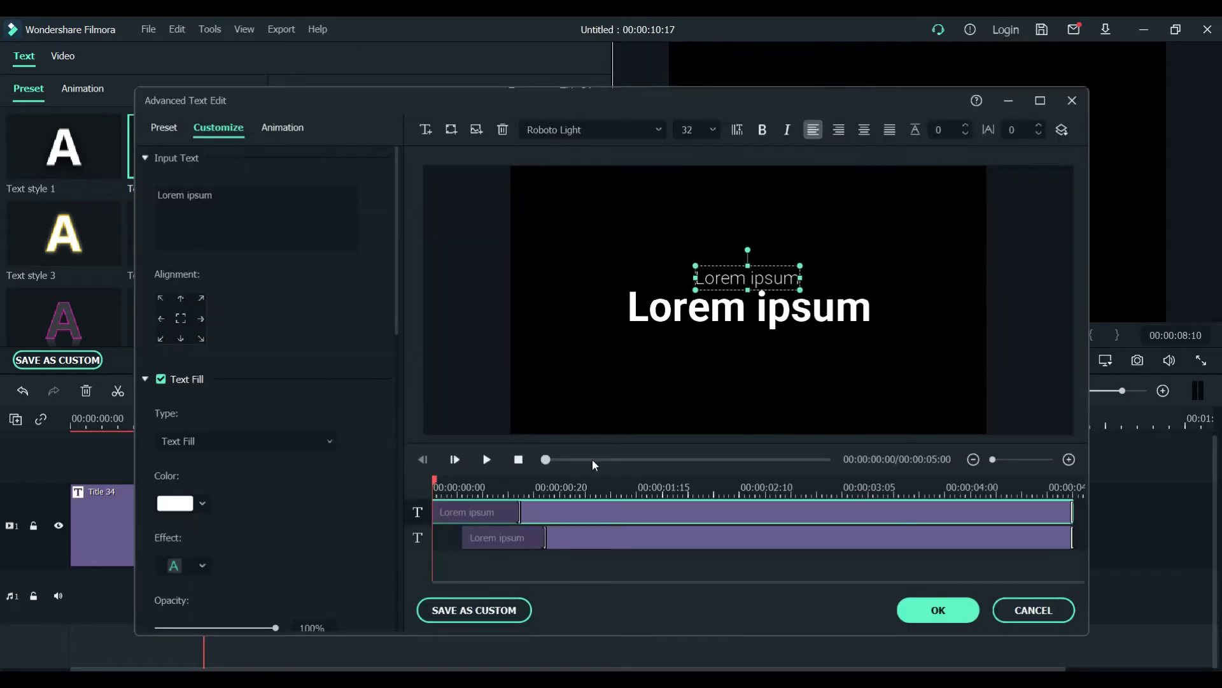
click(914, 613)
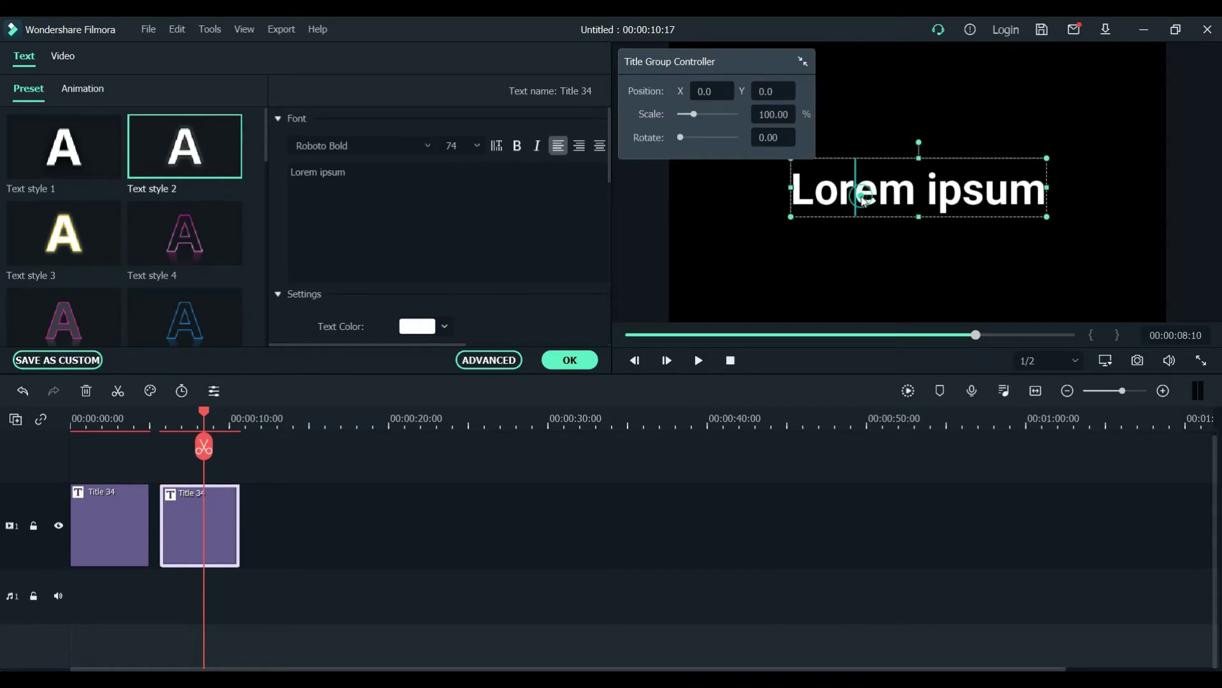
Replace the remaining text of the second title with "Text" and apply it
click(863, 200)
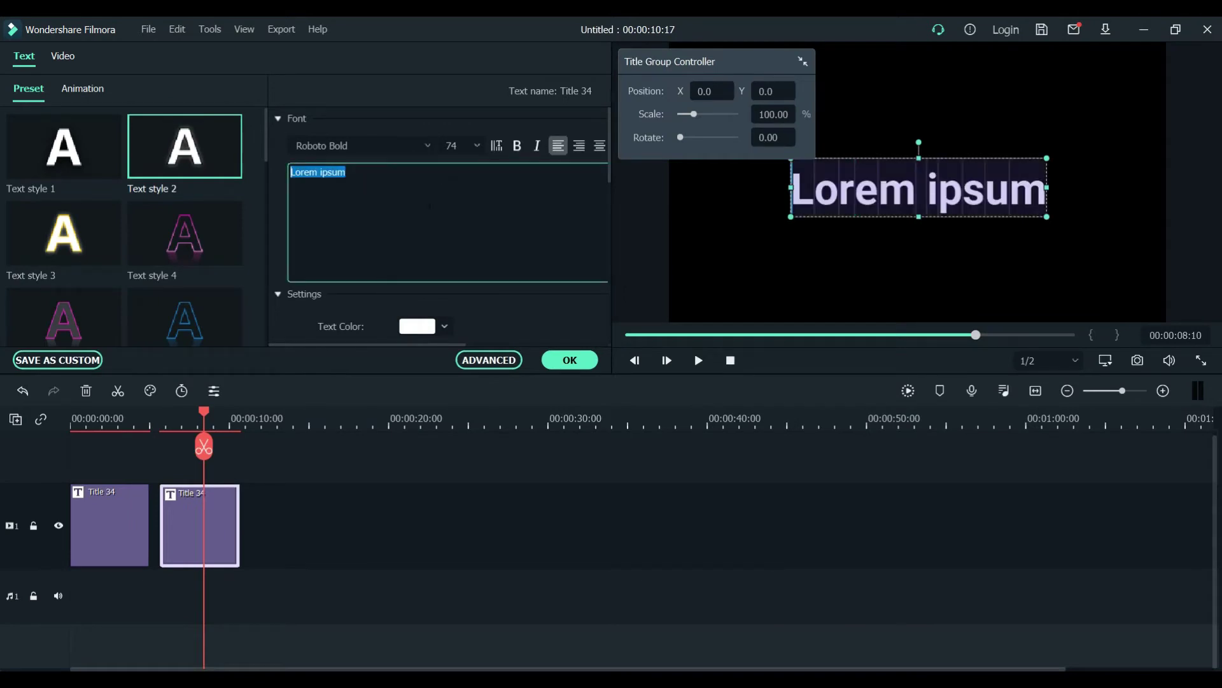
text(Text)
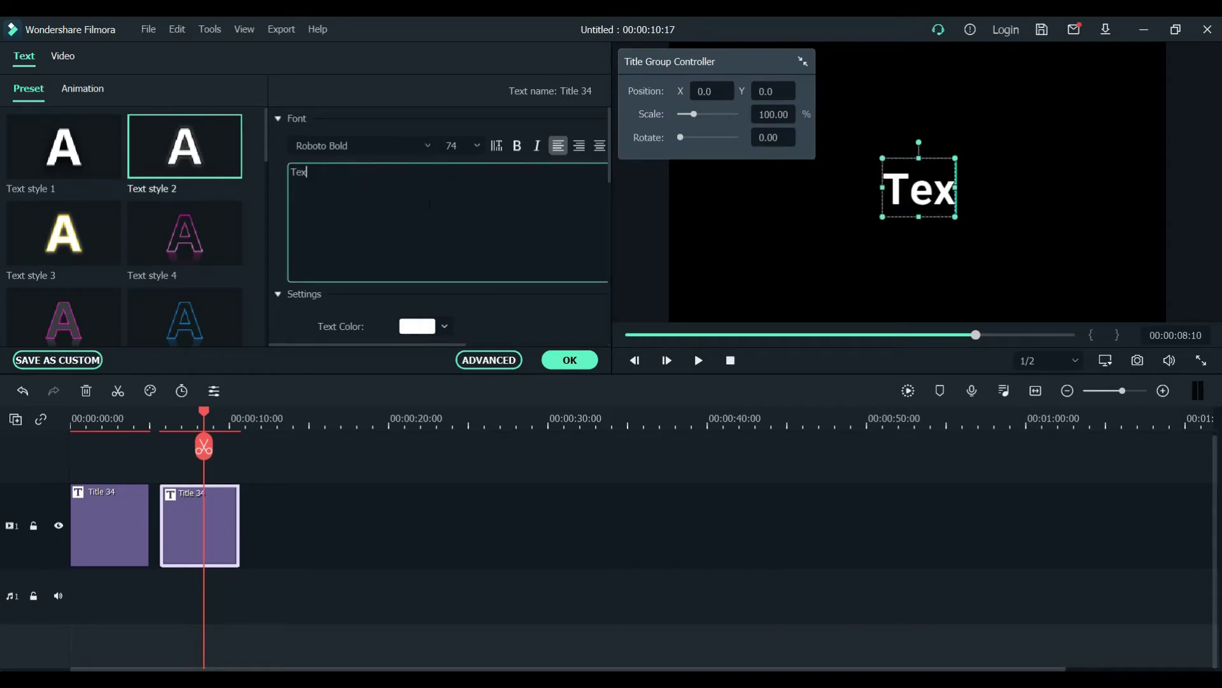
click(588, 371)
Add a third Title 34 after the second clip and delete its small upper "Lorem ipsum" line
drag(219, 152, 262, 558)
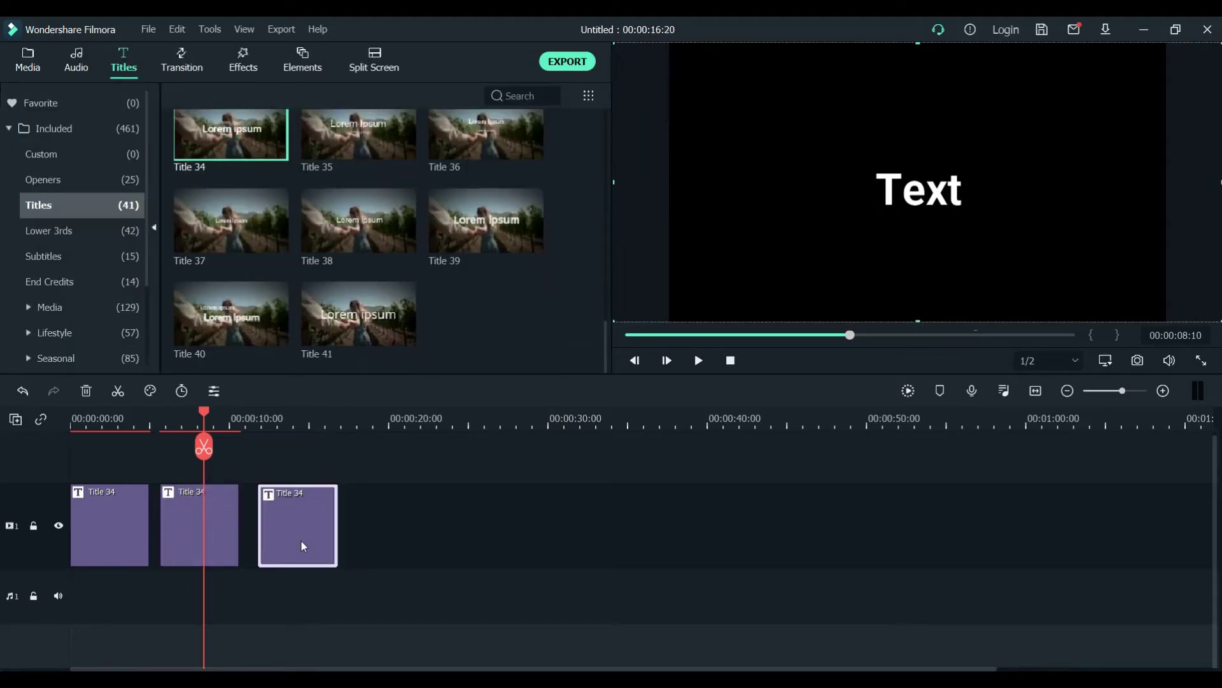
click(297, 422)
click(851, 194)
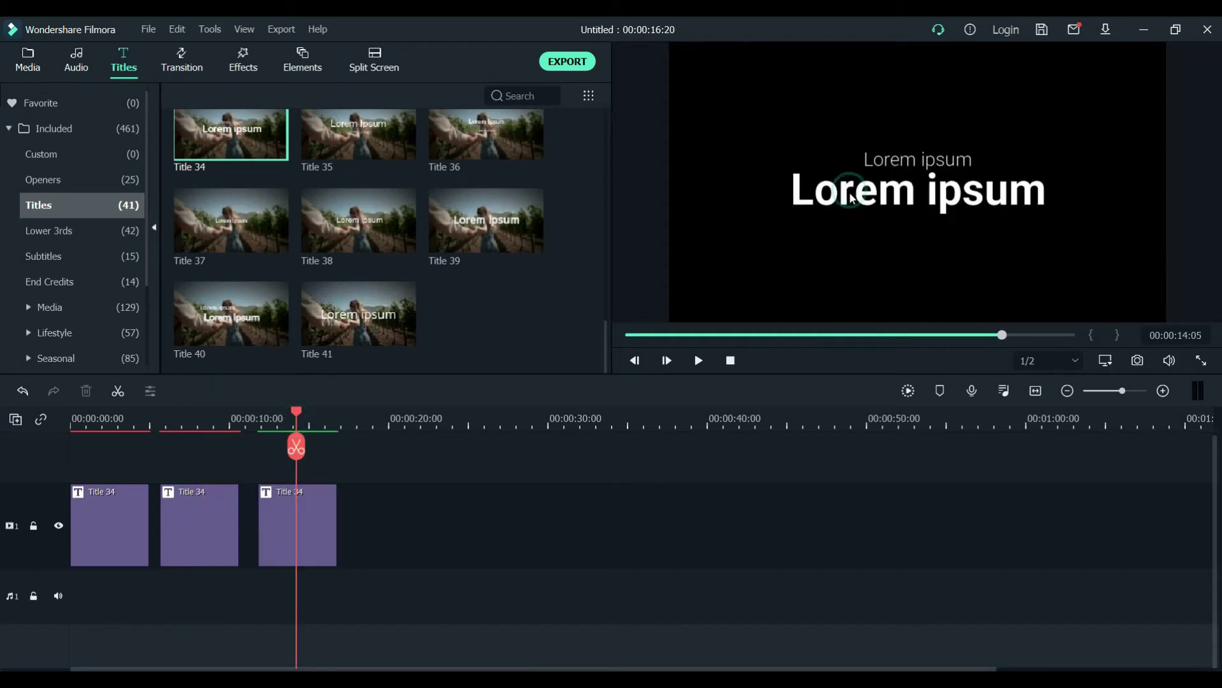
click(903, 156)
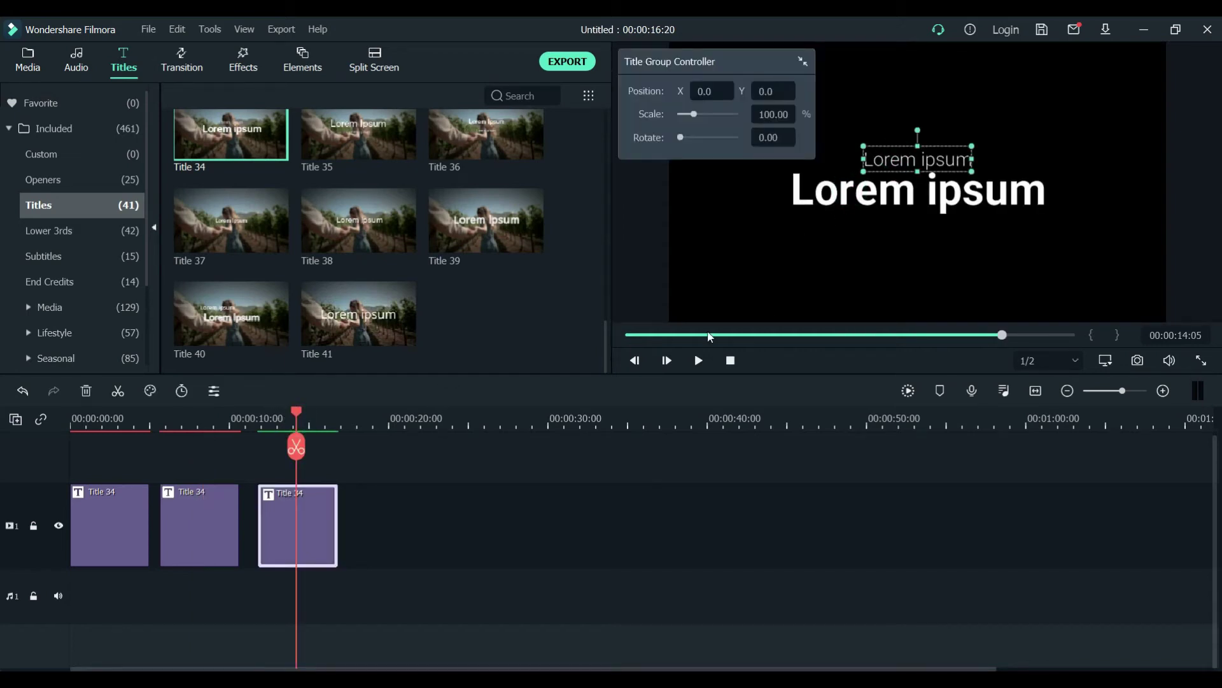
double_click(842, 206)
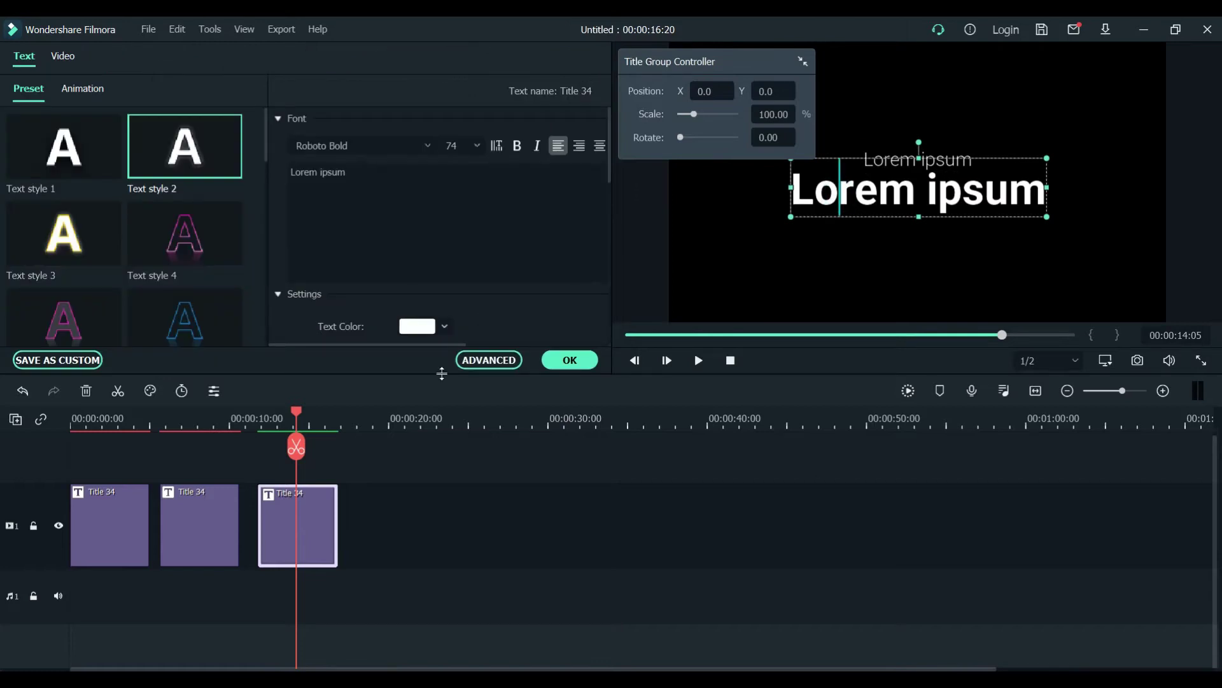
click(475, 363)
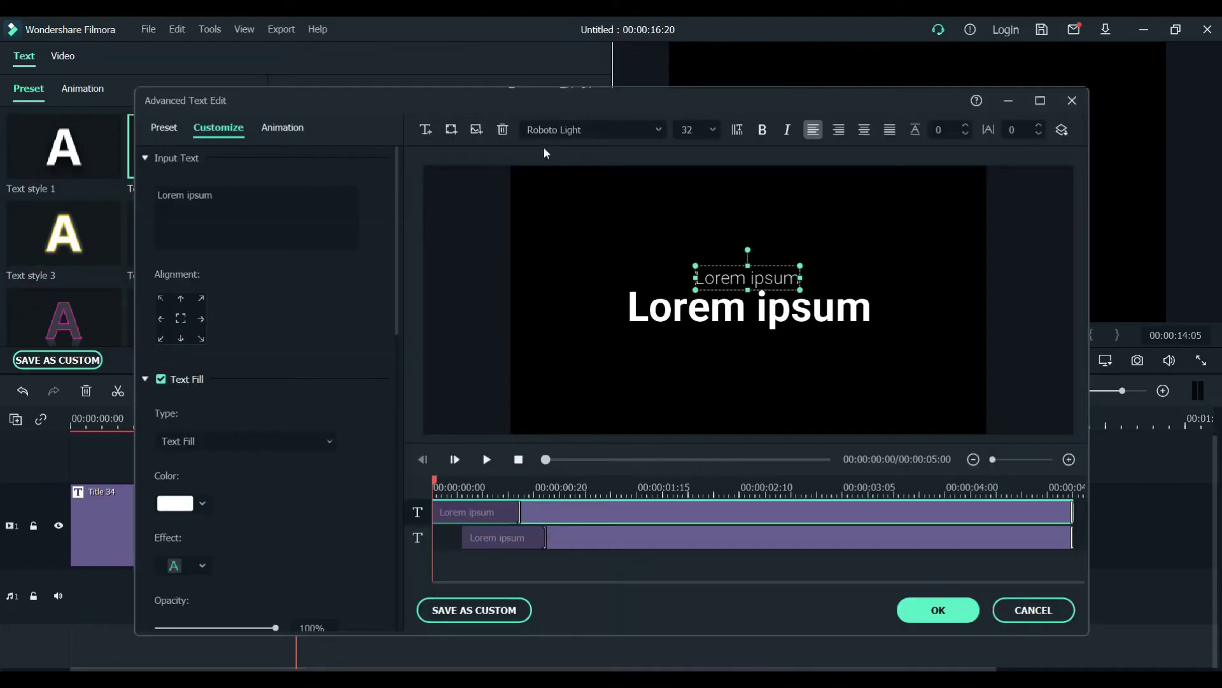
click(503, 129)
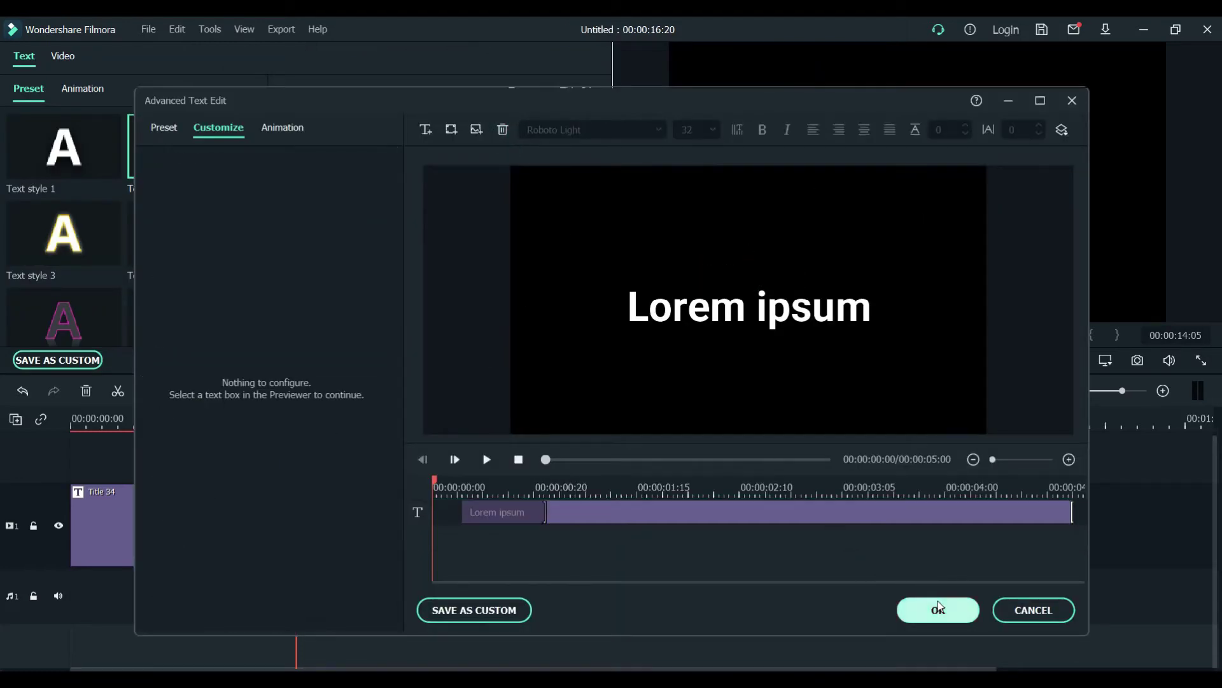
key(Return)
Replace the remaining text of the third title with "in Filmora", apply it, and play back the timeline
click(886, 202)
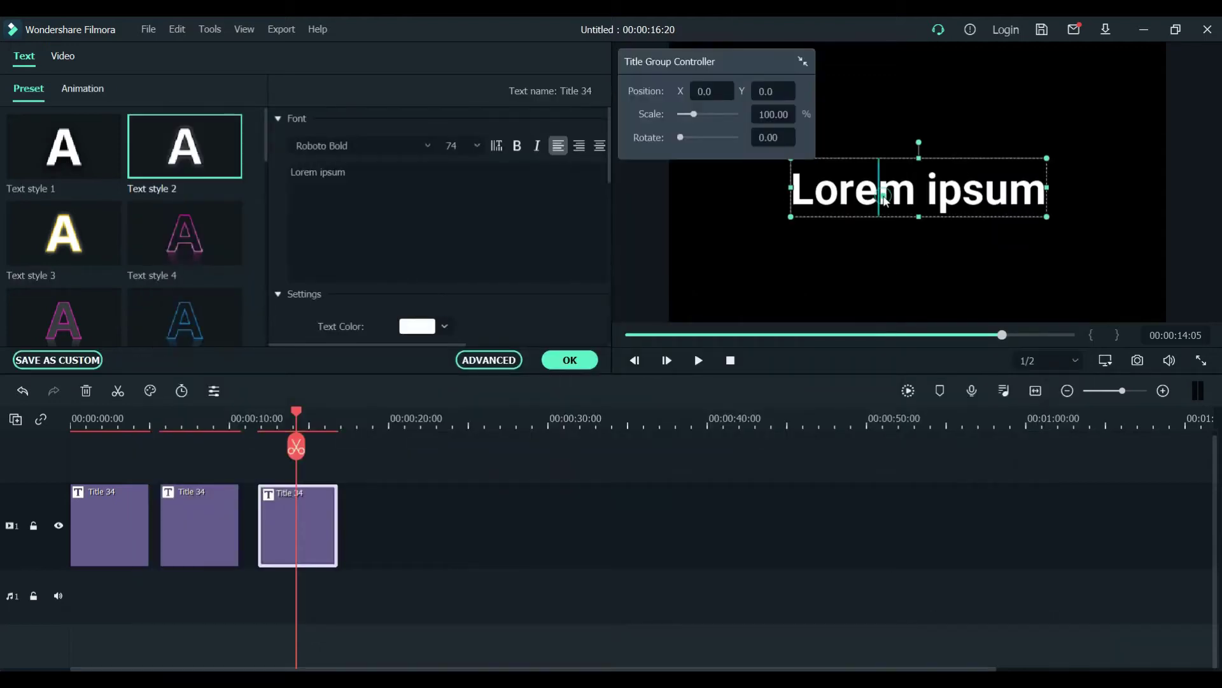
key(ctrl+a)
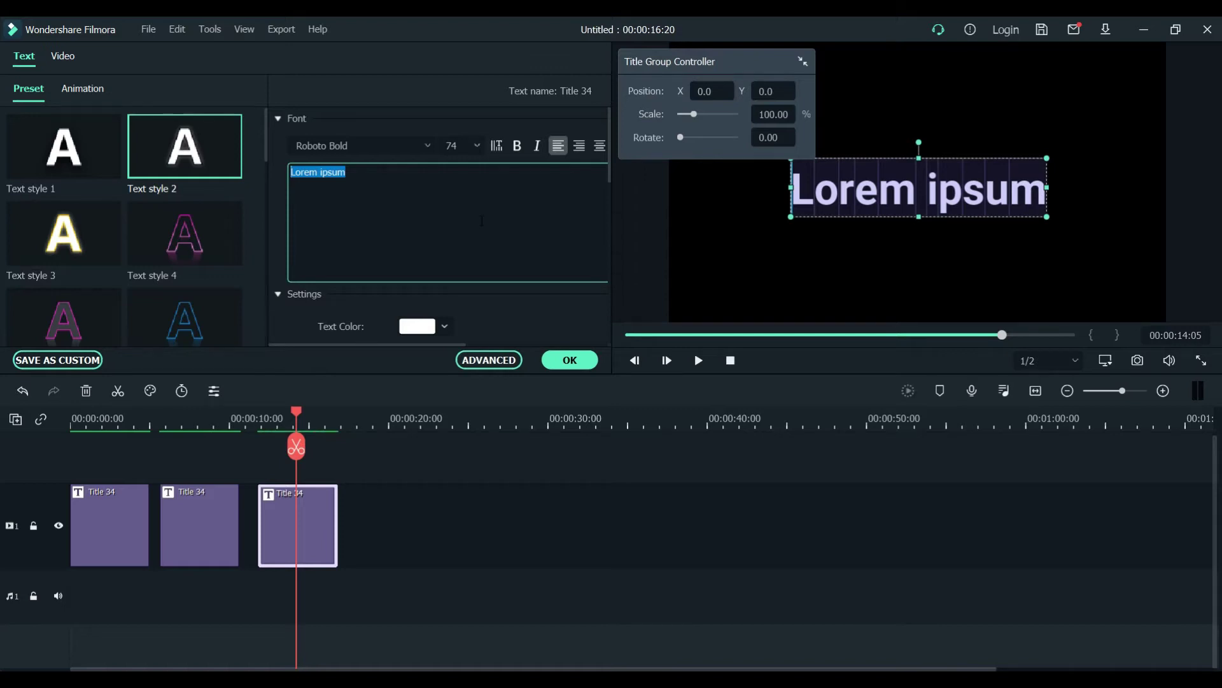
text(in Film)
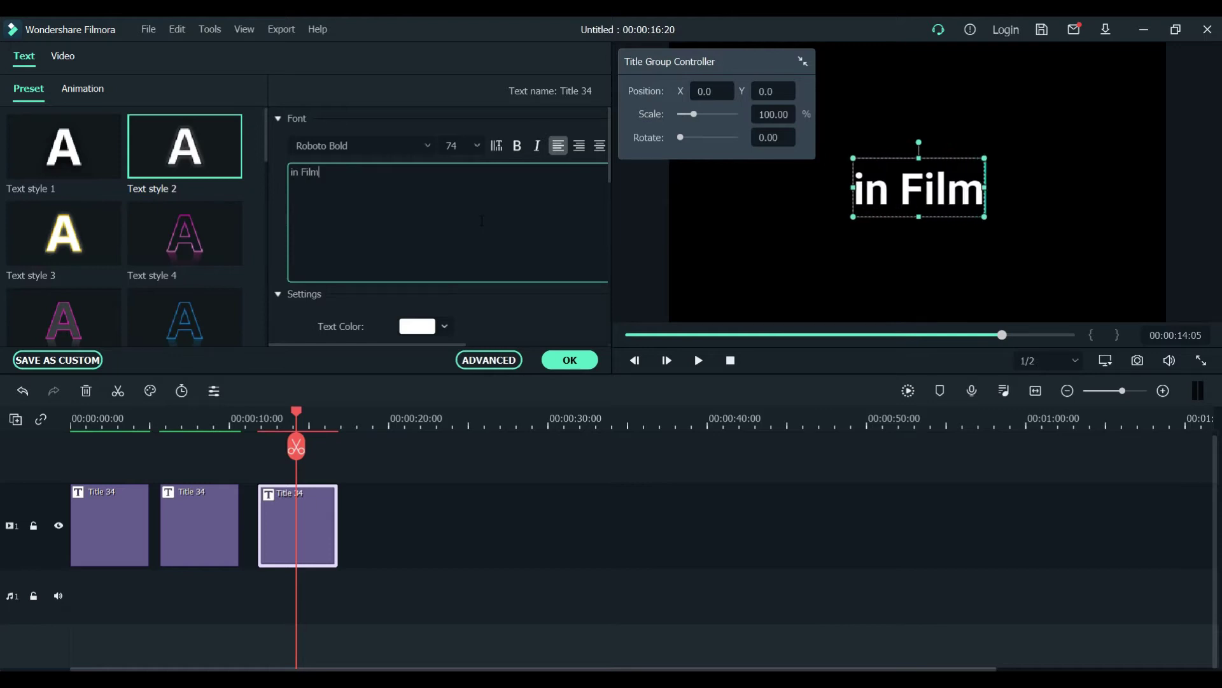
text(ora)
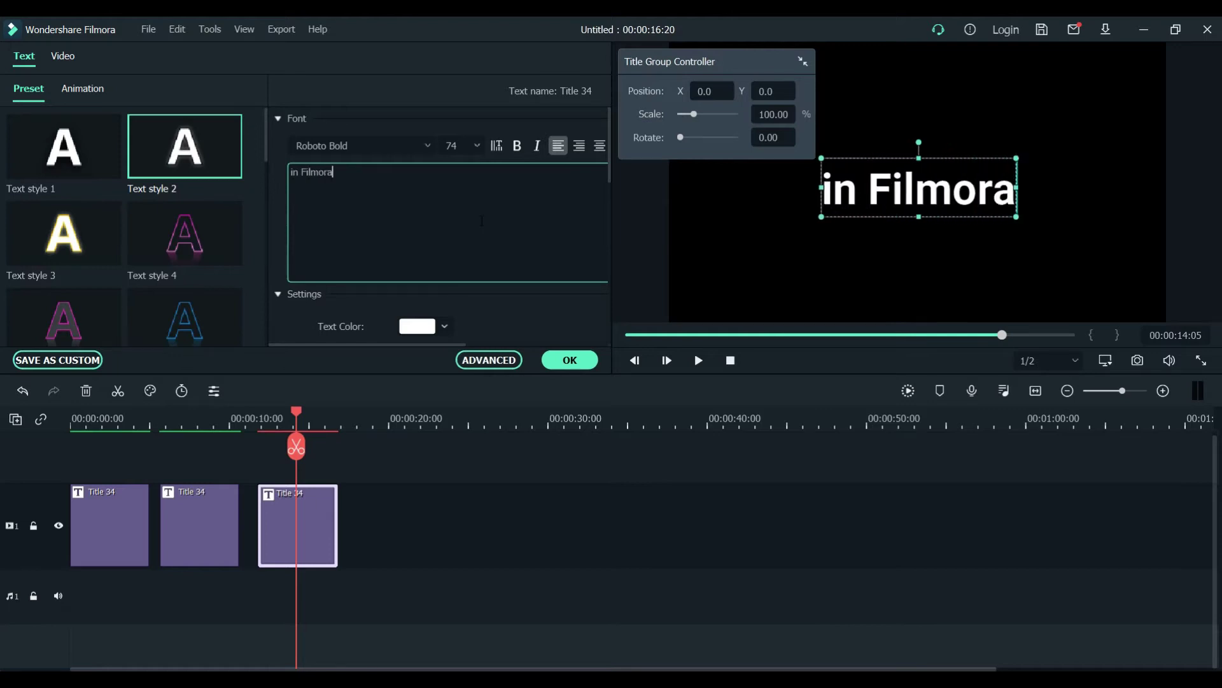
click(578, 367)
click(732, 361)
click(699, 361)
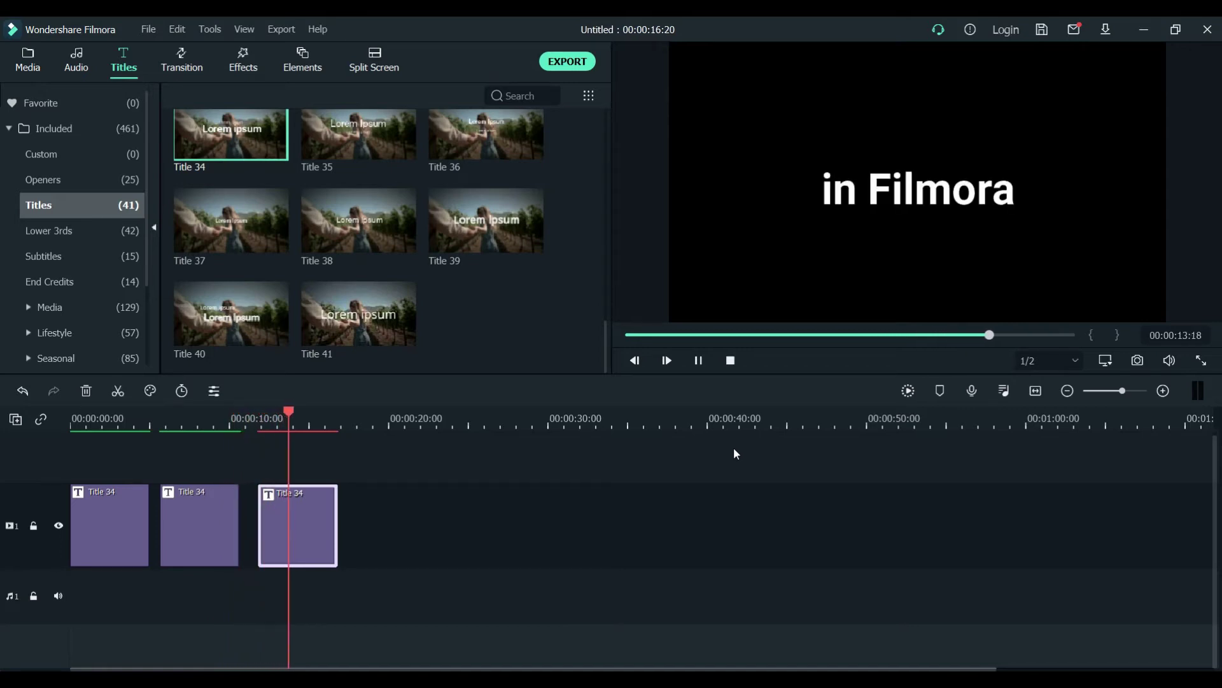
click(699, 360)
Close the gaps between the three title clips so they follow each other directly on video track 1
drag(282, 531, 264, 531)
drag(176, 529, 166, 530)
drag(243, 528, 235, 532)
click(357, 510)
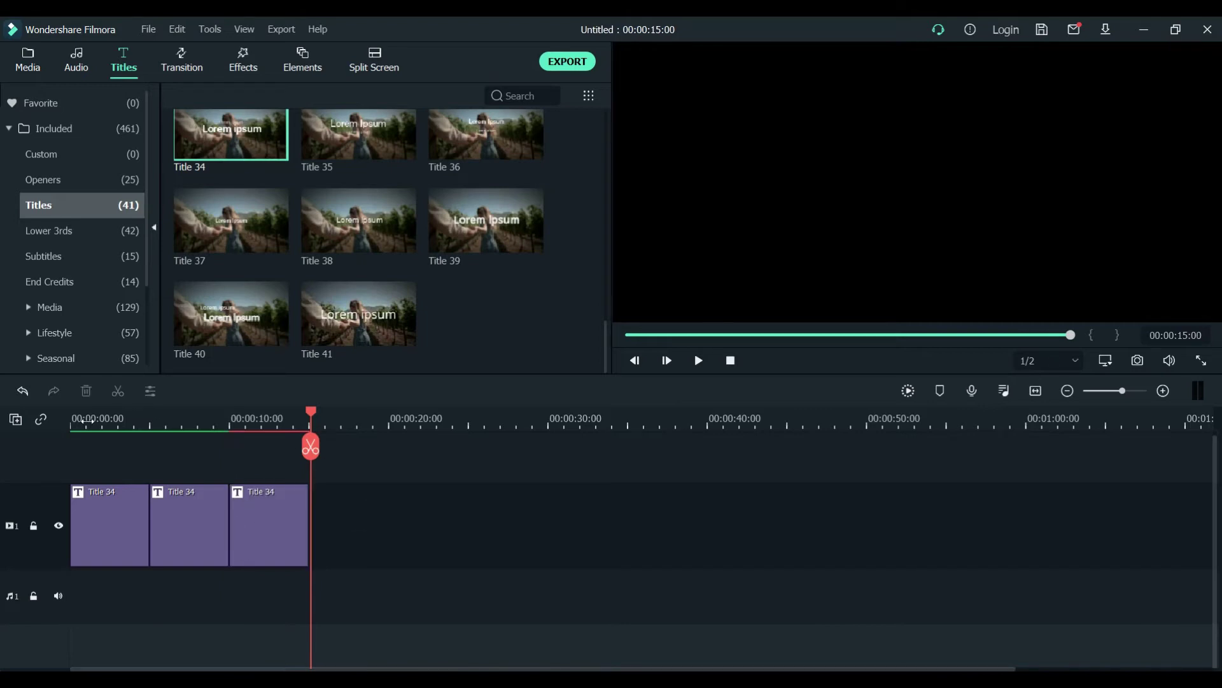
Set the font size of the first title, "Animated", to 90
click(83, 418)
click(63, 408)
key(space)
double_click(128, 536)
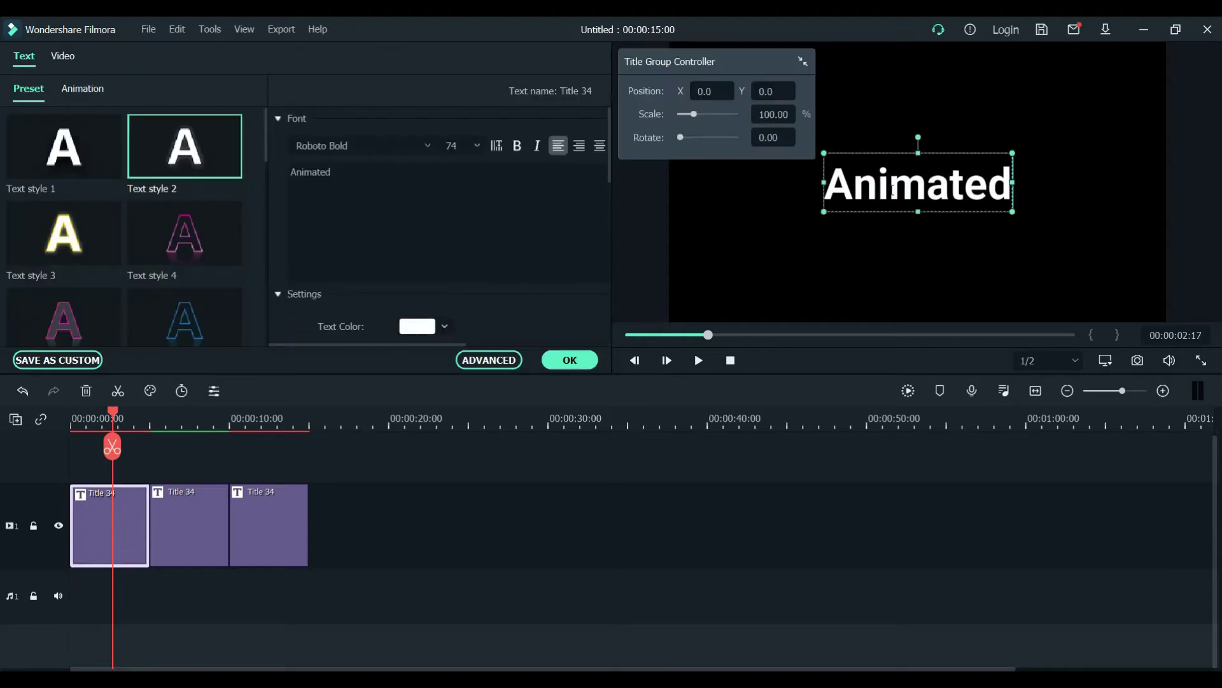
click(478, 147)
scroll(467, 240, down, 3)
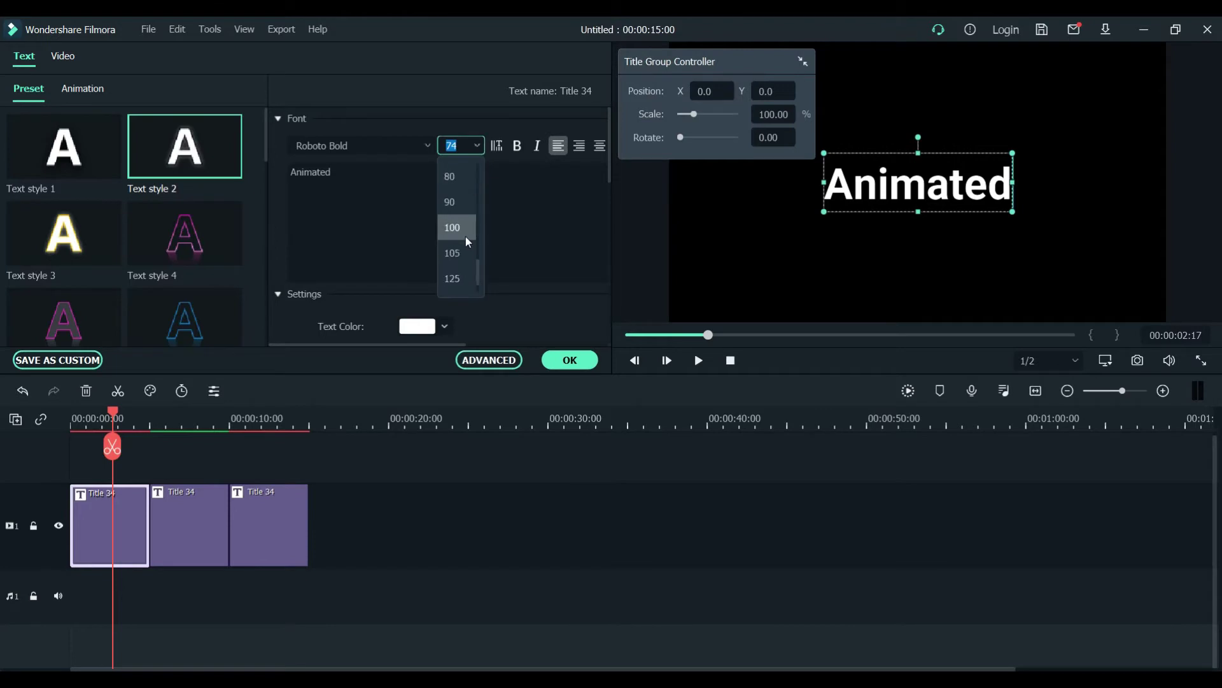
click(461, 200)
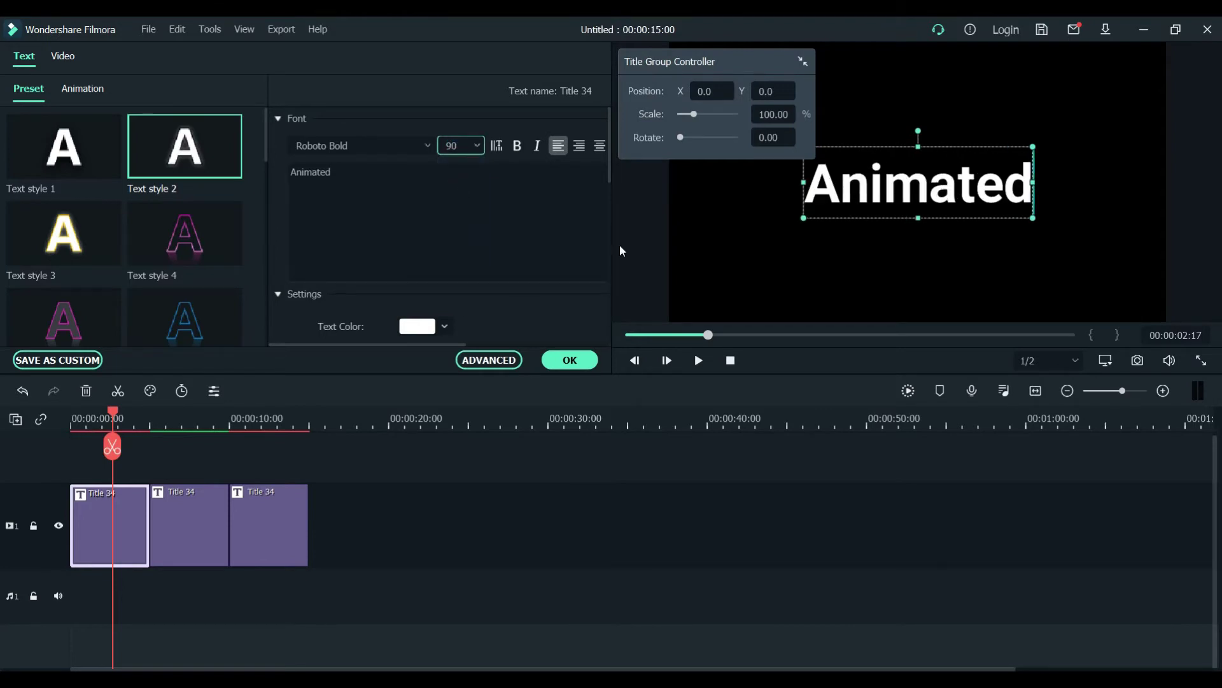
click(1052, 272)
Set the font size of the second title, "Text", to 90
click(192, 411)
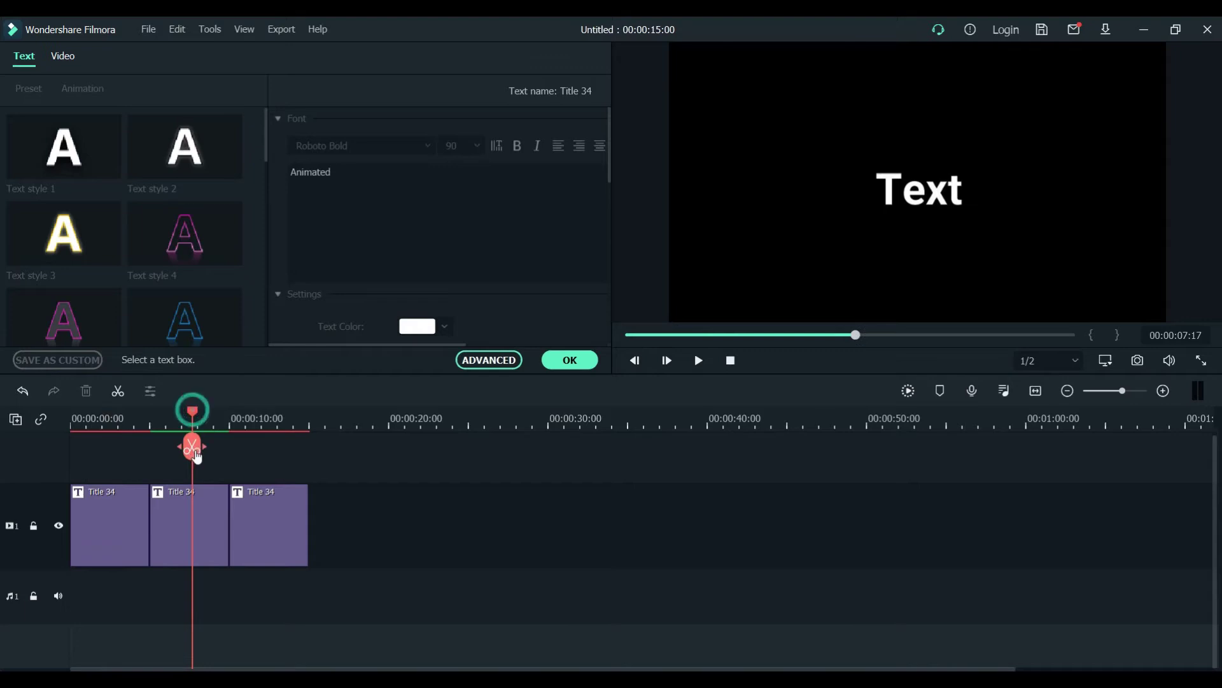
click(196, 512)
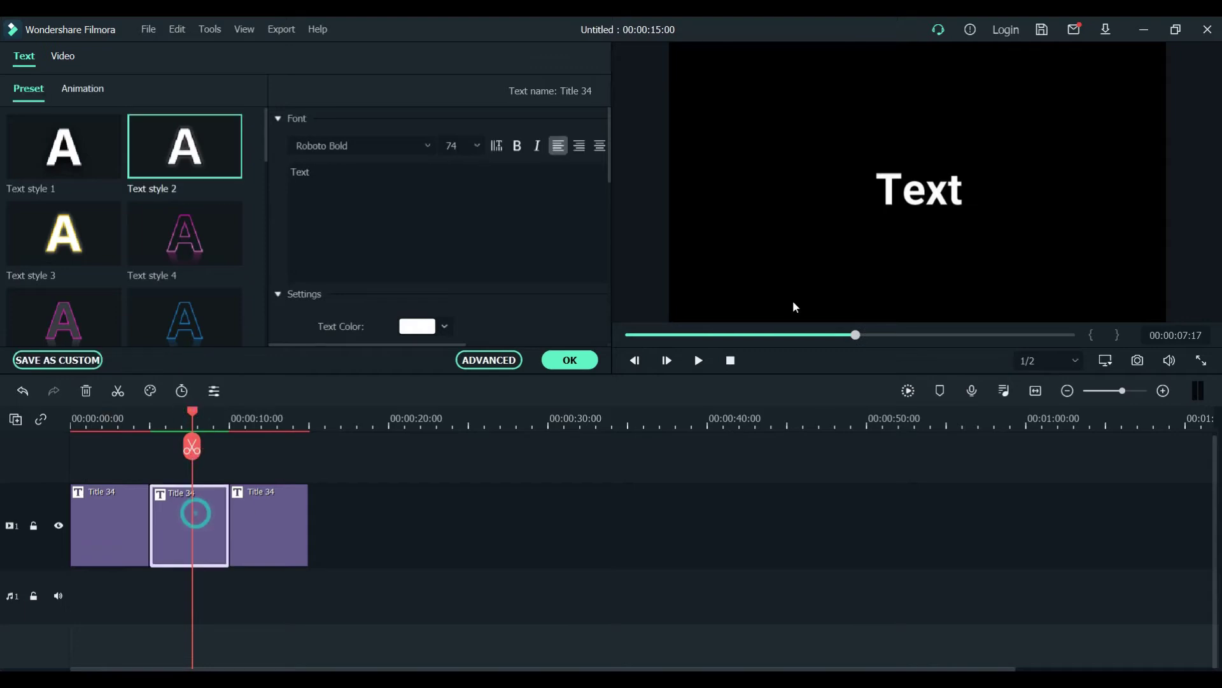
click(890, 186)
click(477, 146)
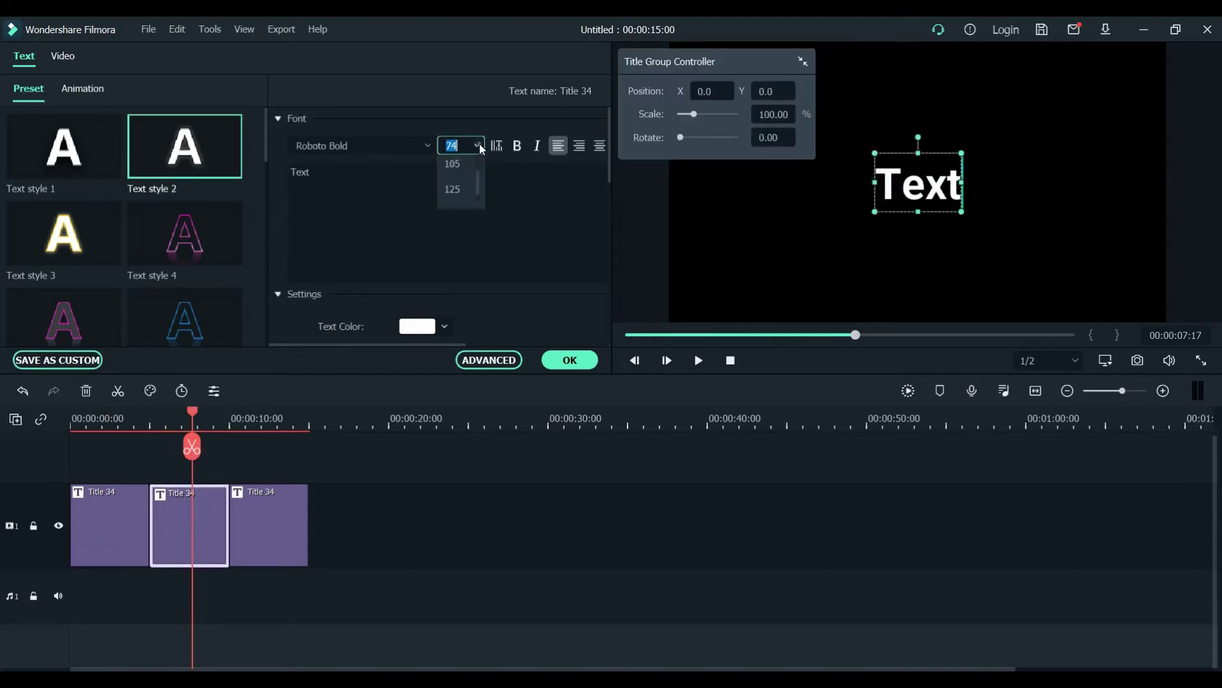
click(463, 177)
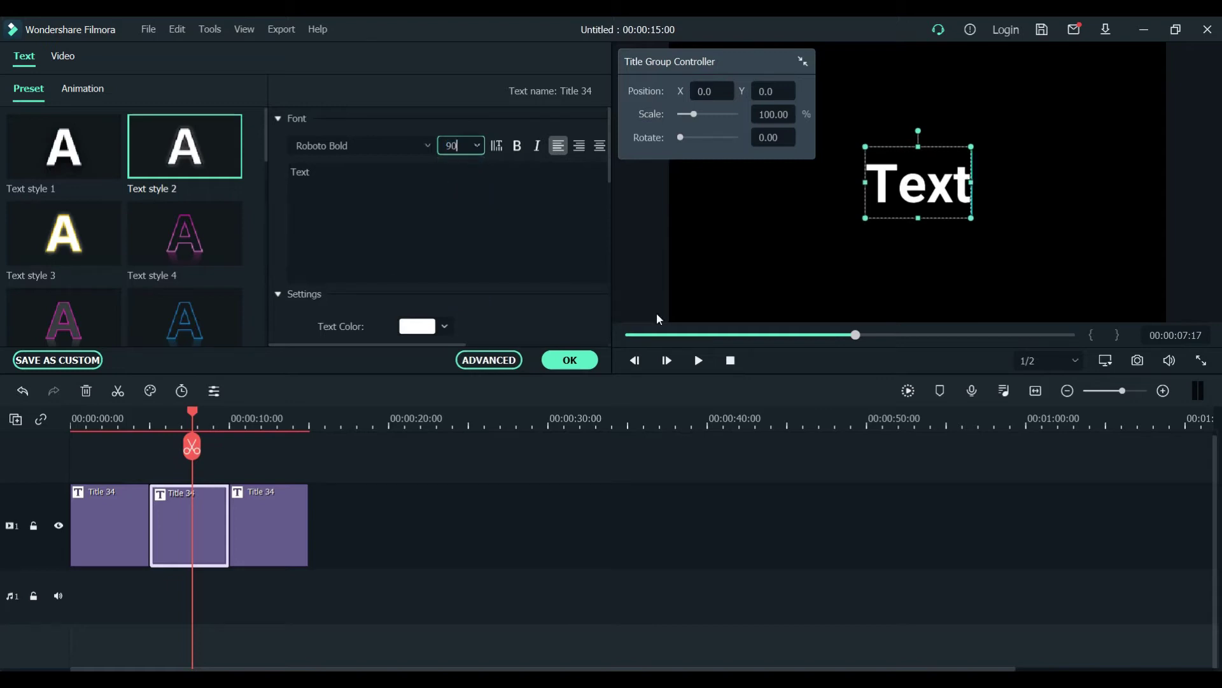
Set the font size of the third title, "in Filmora", to 90 and apply the title changes
click(286, 421)
click(286, 521)
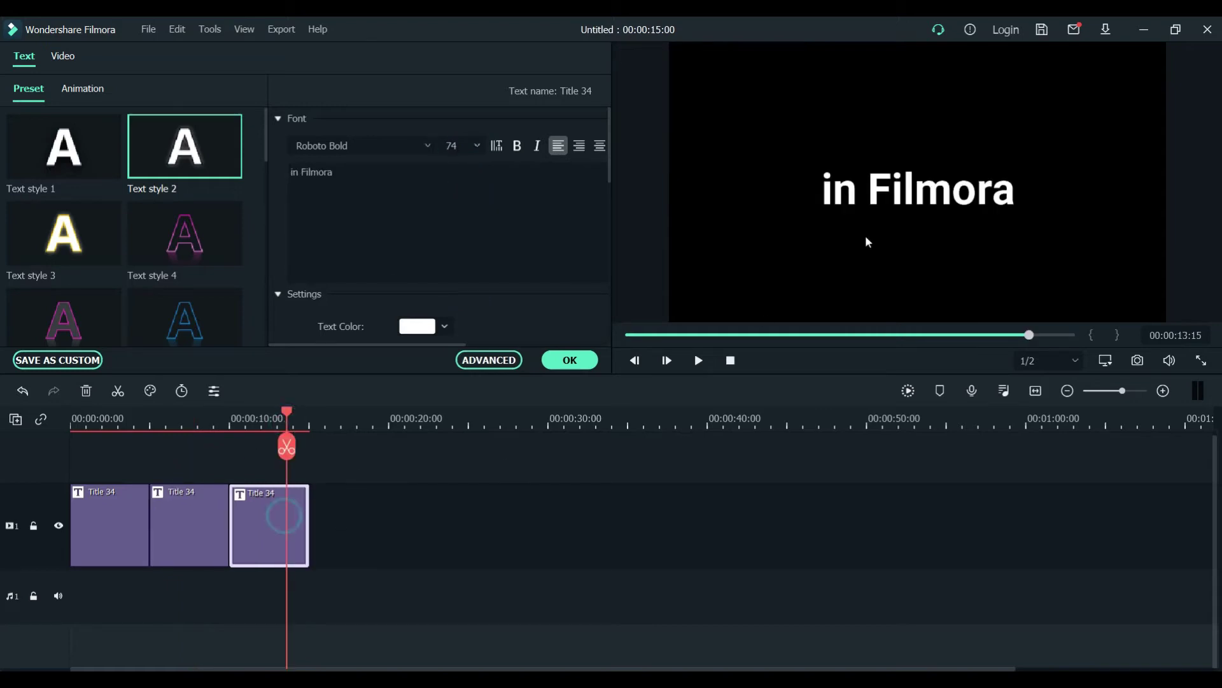
click(891, 186)
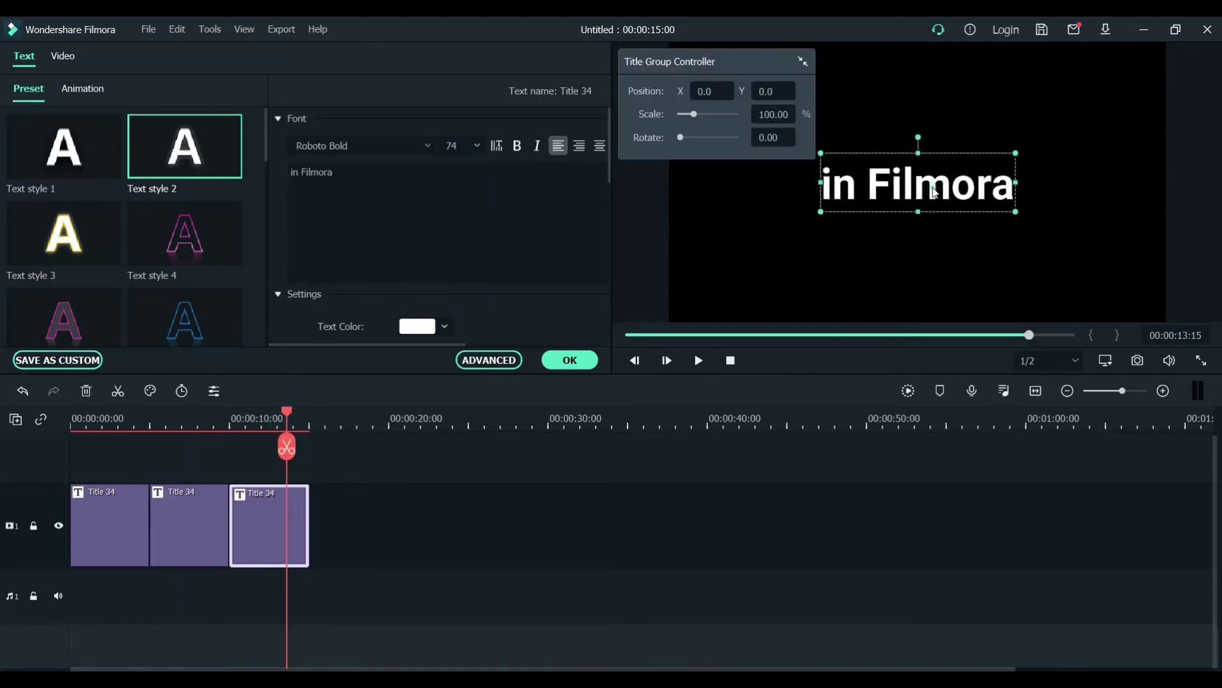
click(477, 146)
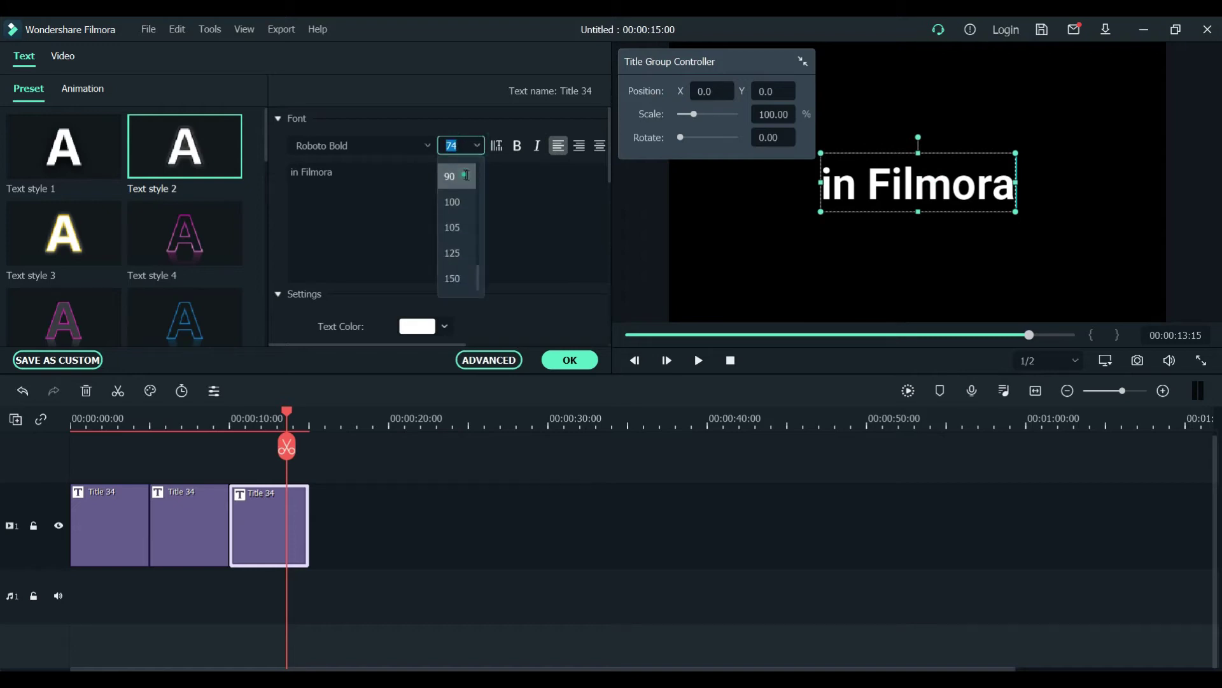
click(465, 176)
click(949, 247)
click(573, 364)
Play back the timeline from the start to check the enlarged "Animated" title
click(731, 361)
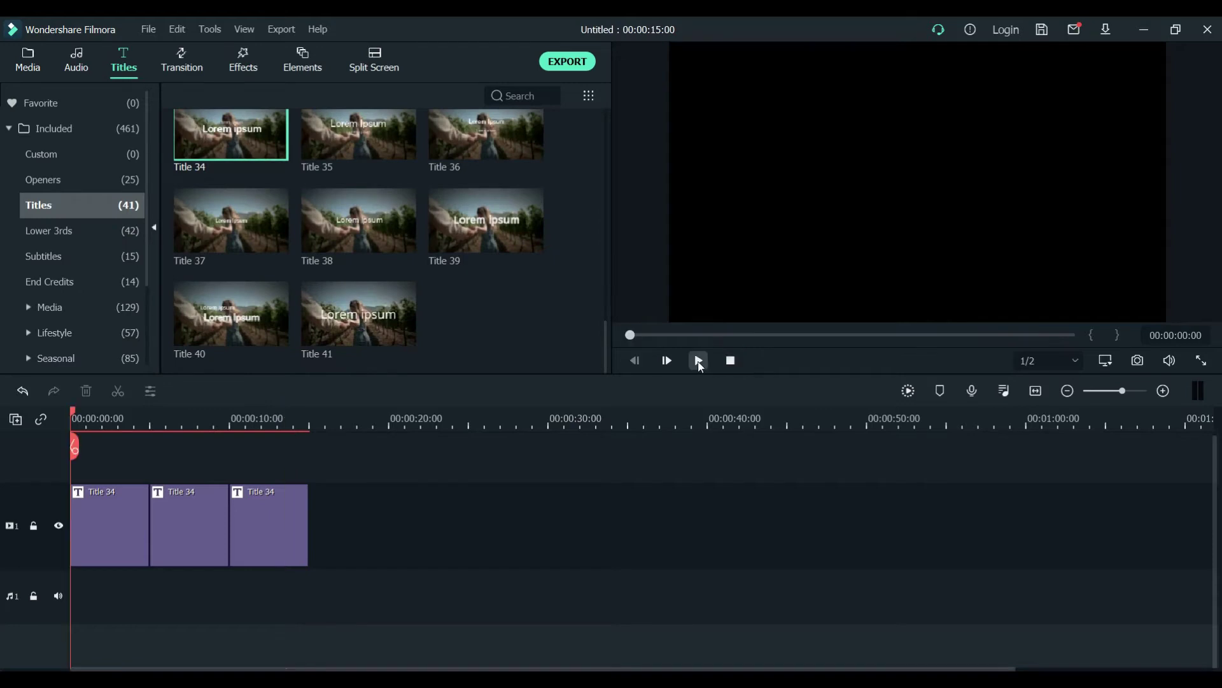
click(698, 360)
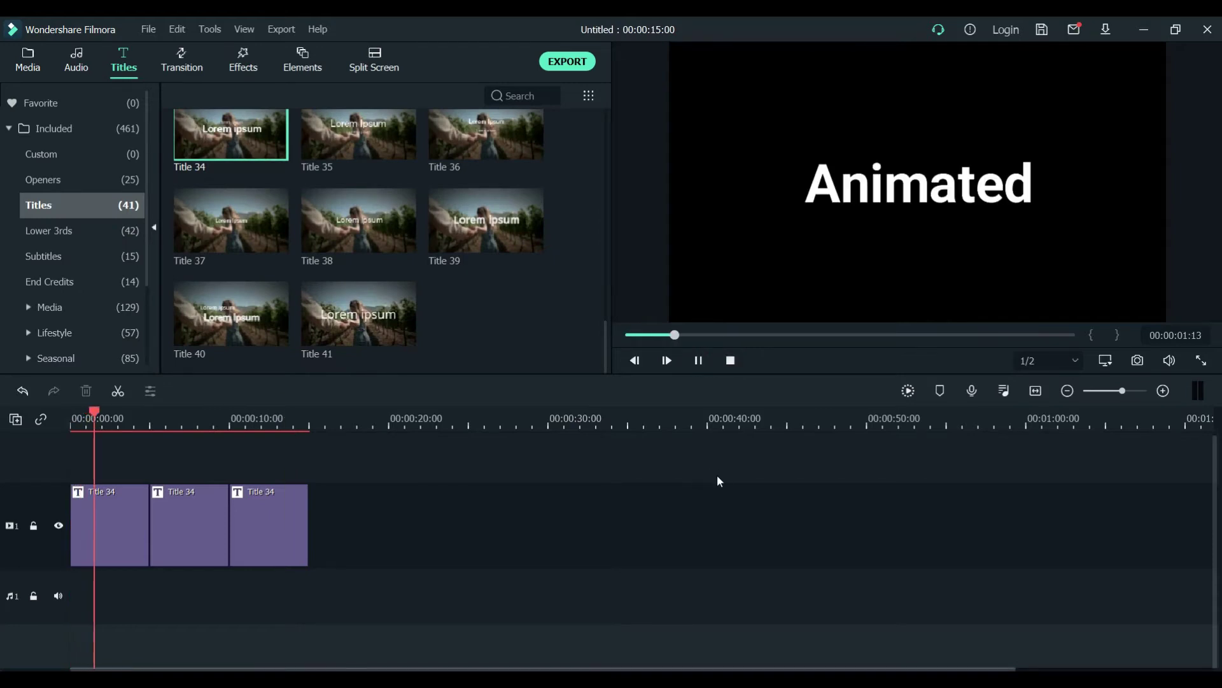
click(699, 360)
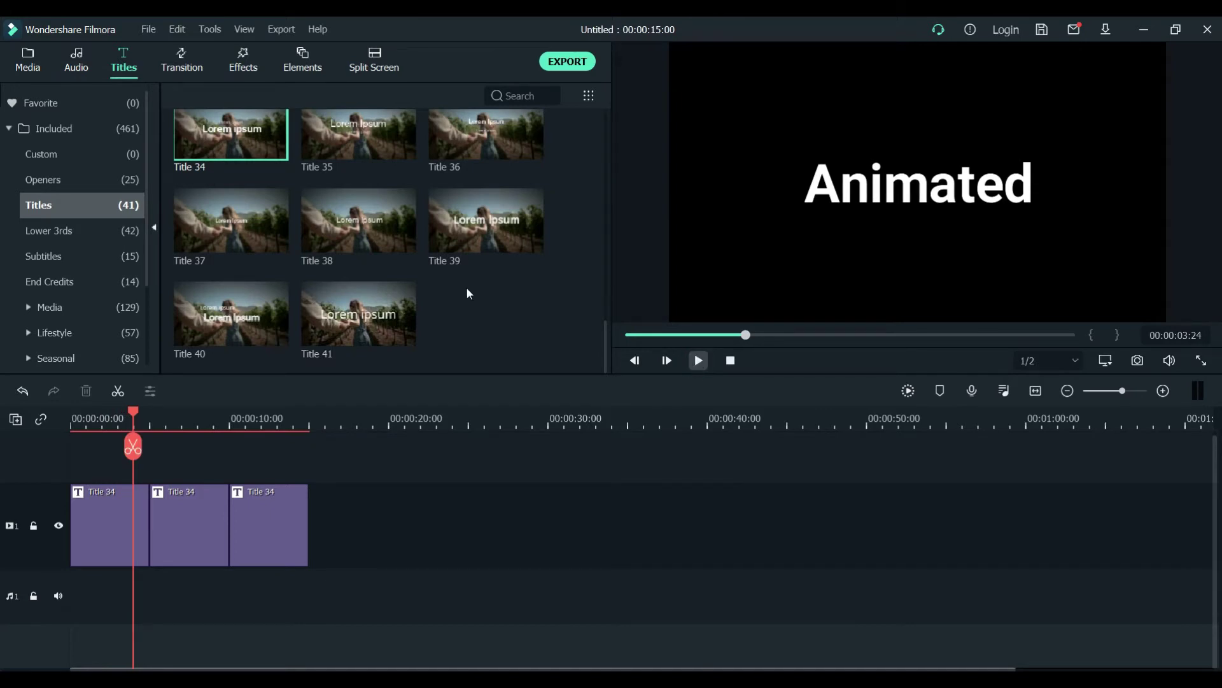
Add the Green sample color to video track 2 directly above the first title clip
click(27, 58)
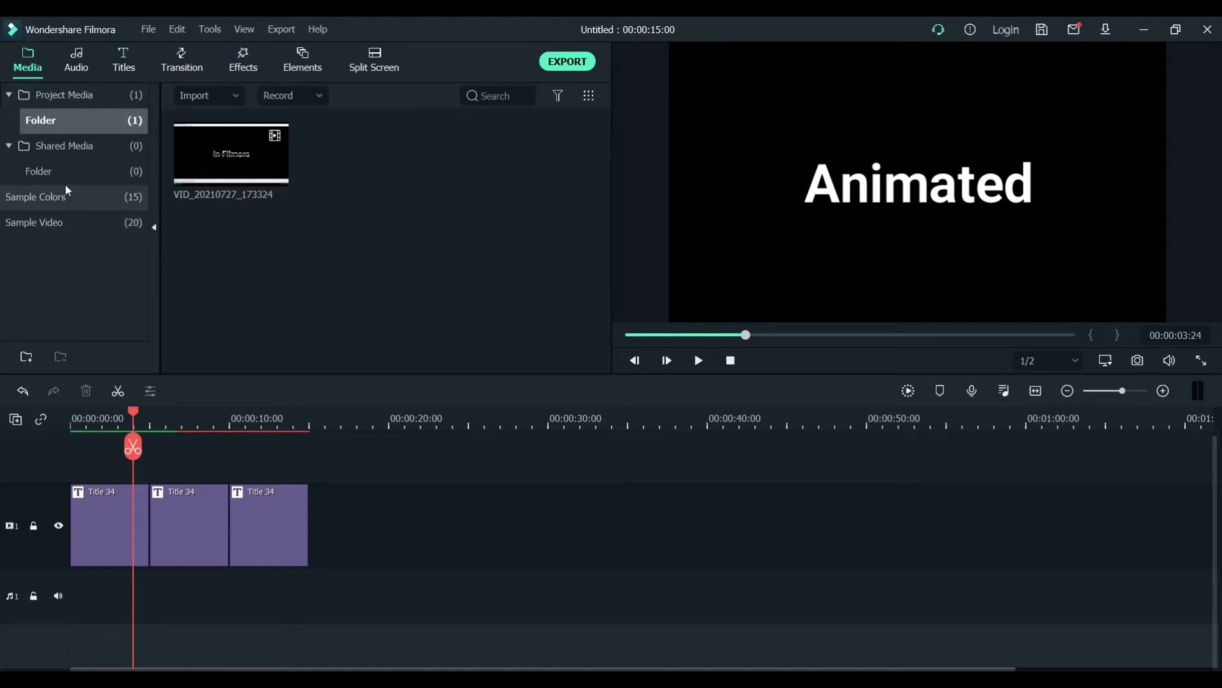
click(50, 194)
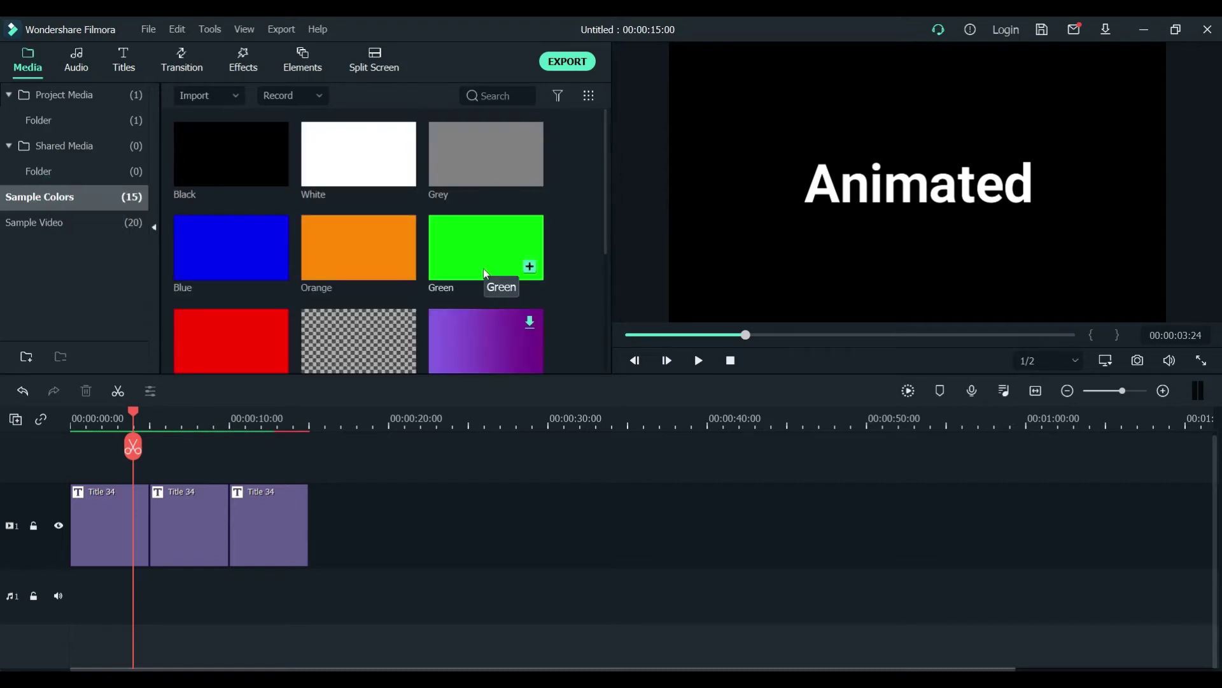
drag(480, 265, 83, 457)
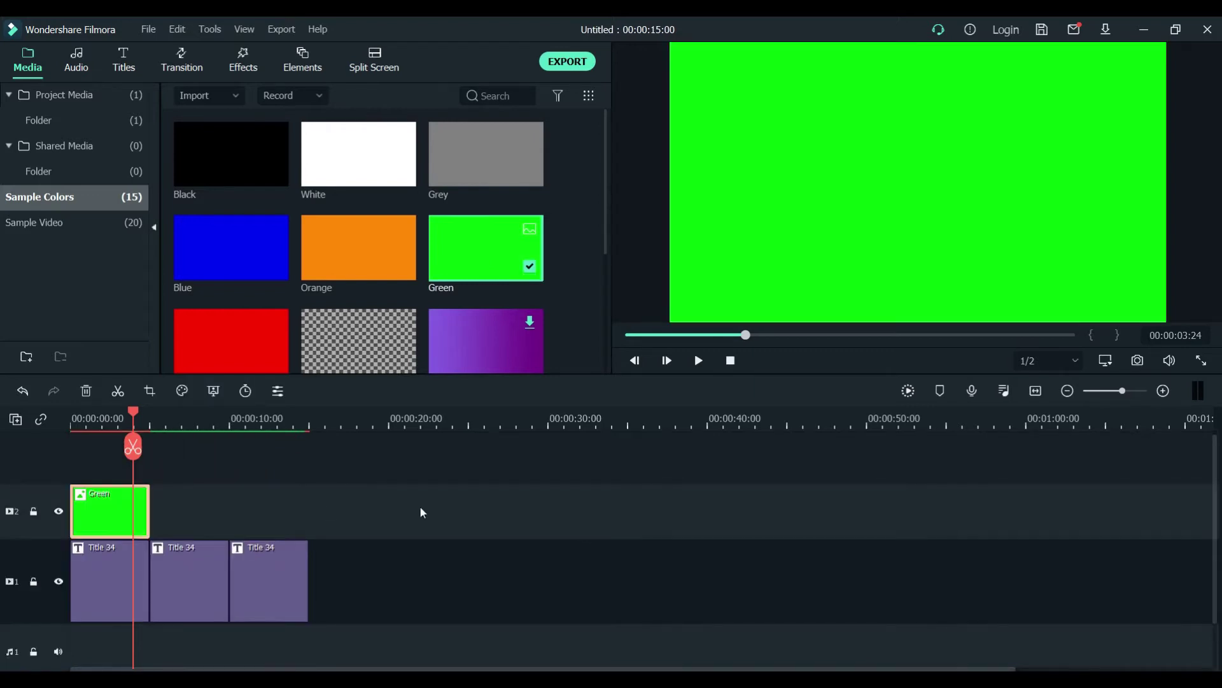
Shrink the green image into a thin horizontal bar across the middle of "Animated", nearly as wide as the word
click(901, 133)
drag(918, 322, 917, 289)
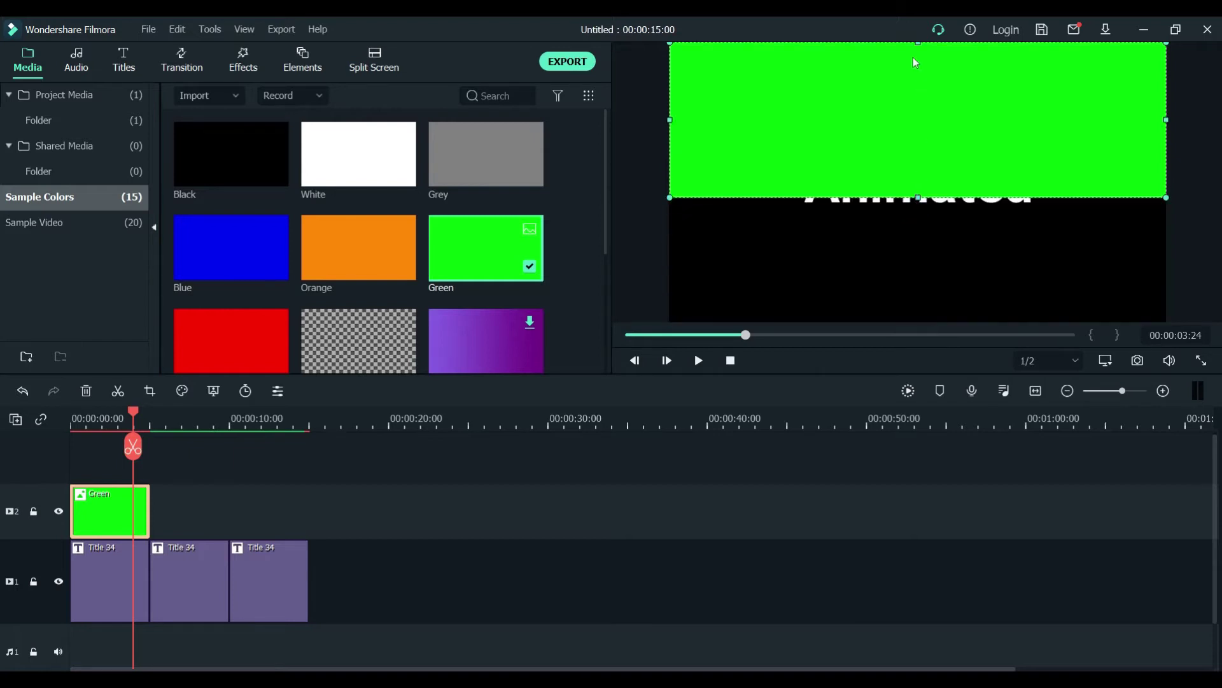
drag(917, 45, 918, 181)
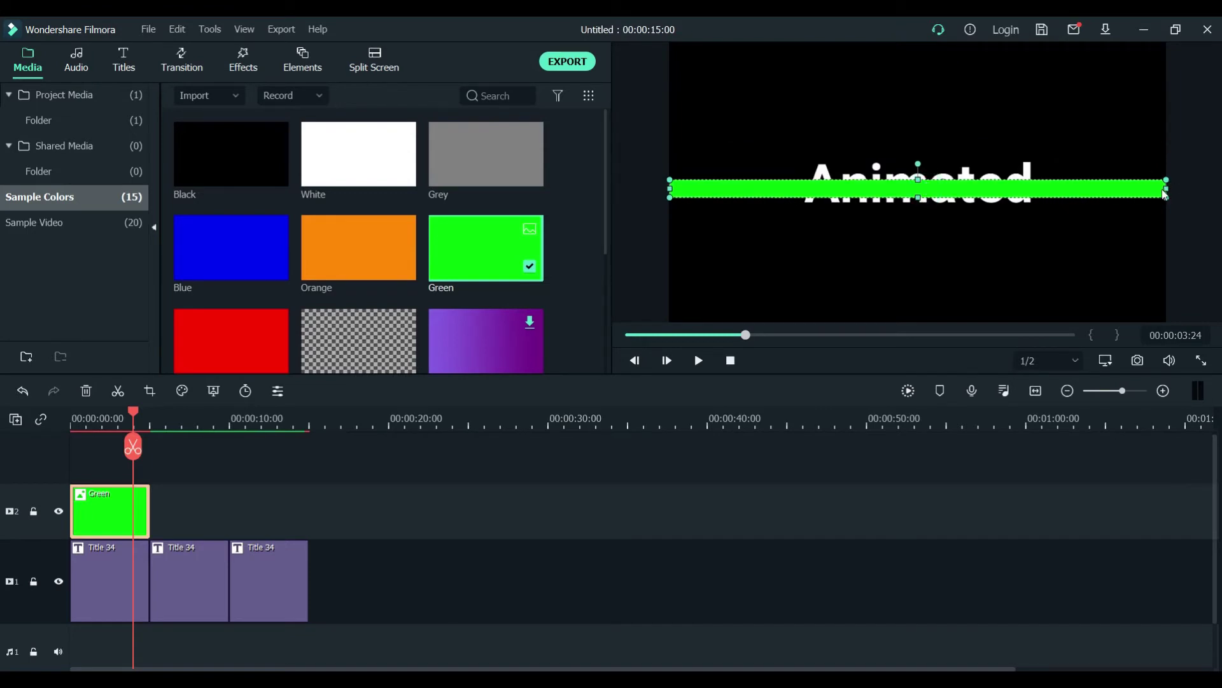
drag(1165, 189, 1029, 197)
drag(670, 189, 817, 193)
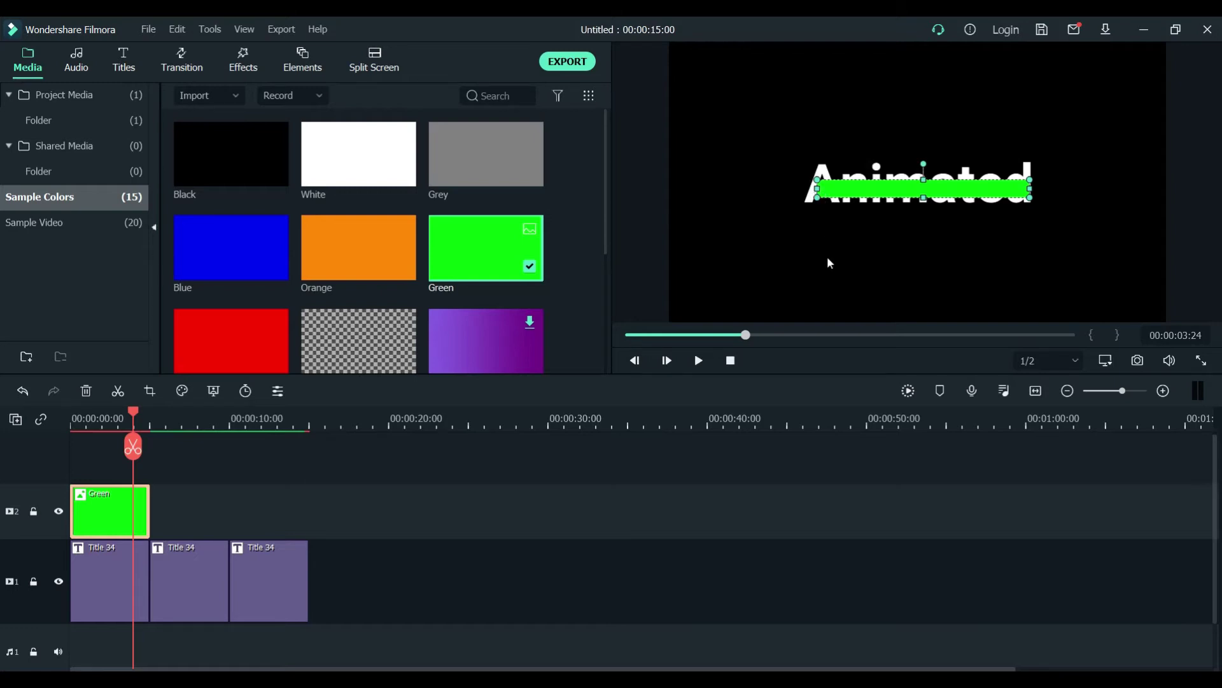
click(965, 244)
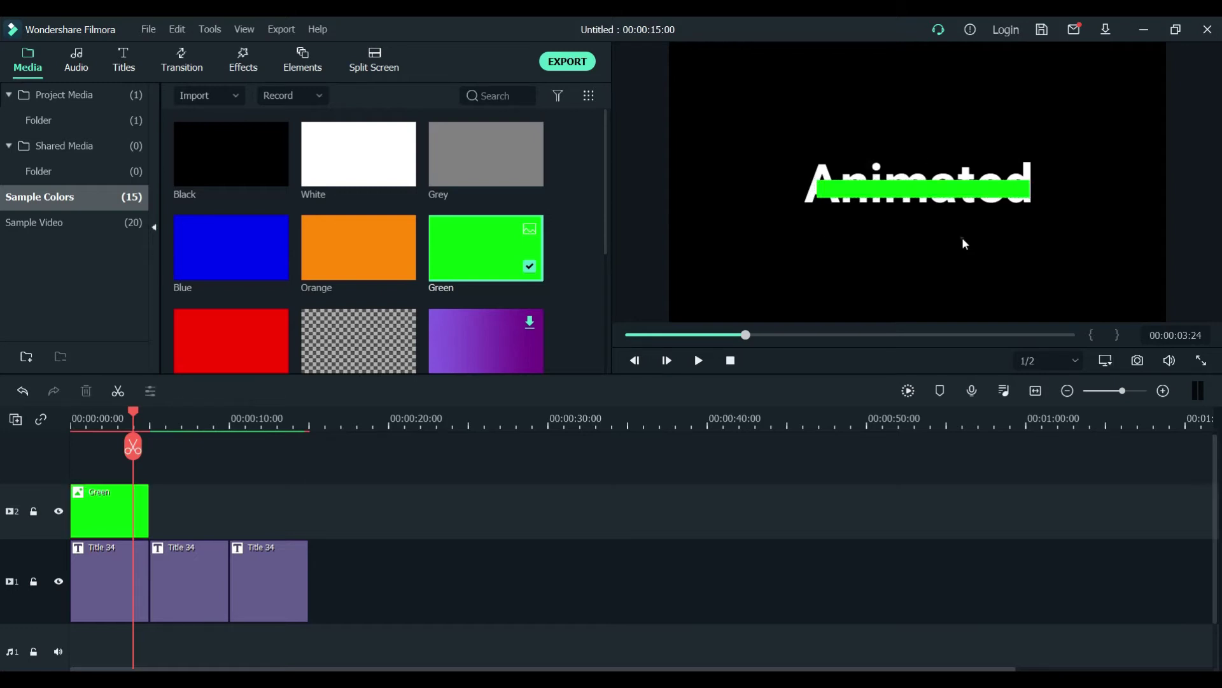
Make the green bar slightly thinner and center it horizontally over the "Animated" text
click(945, 195)
drag(923, 198, 938, 188)
click(1079, 201)
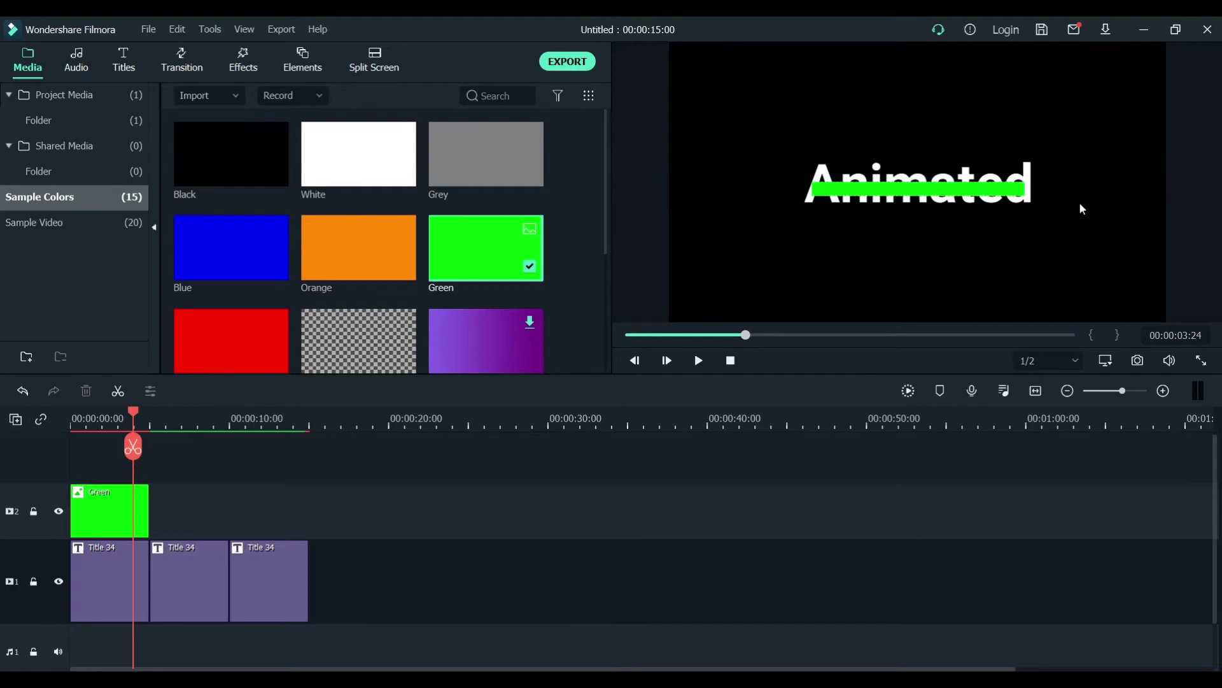
click(930, 196)
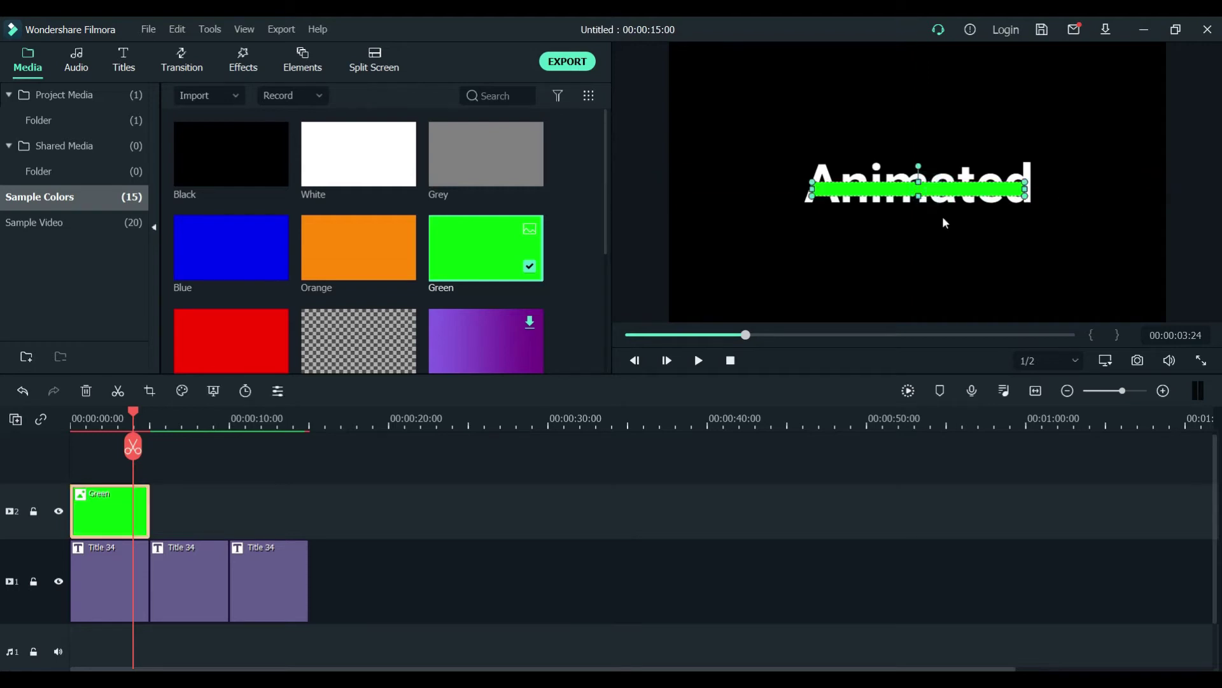
key(Right)
click(943, 215)
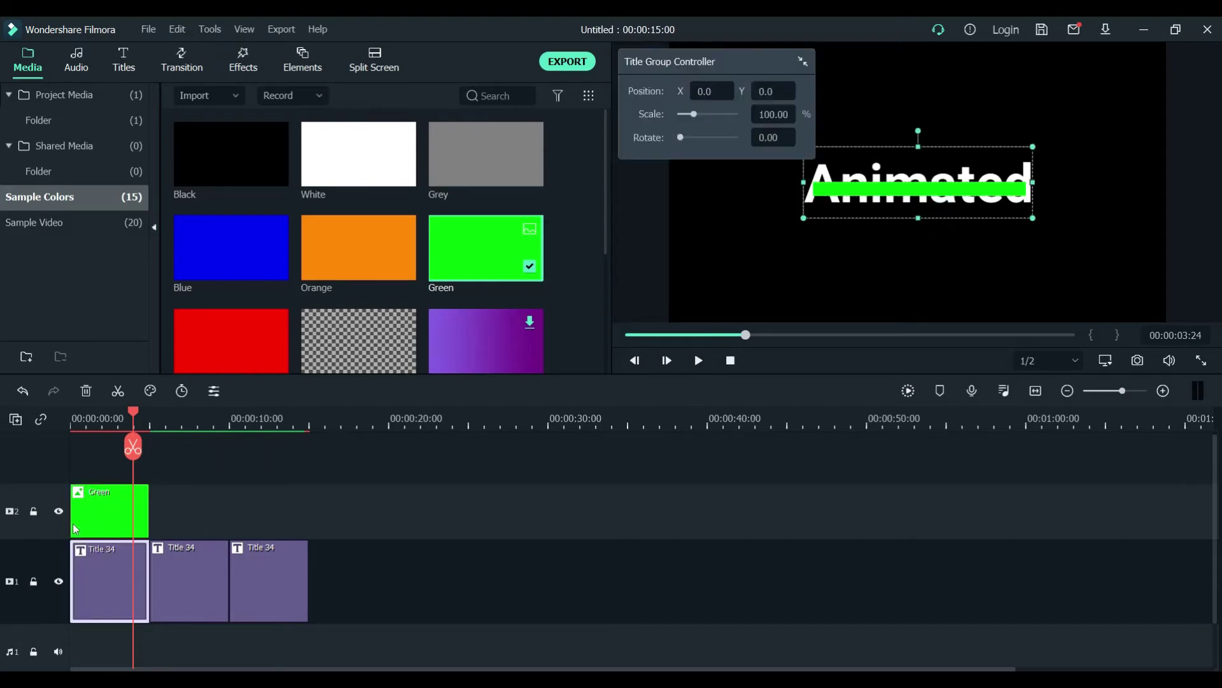
Shorten the Green clip on track 2 to about 3 seconds, ending together with the first title, and preview the timing
click(100, 519)
drag(149, 511, 132, 512)
click(91, 418)
click(731, 360)
click(698, 360)
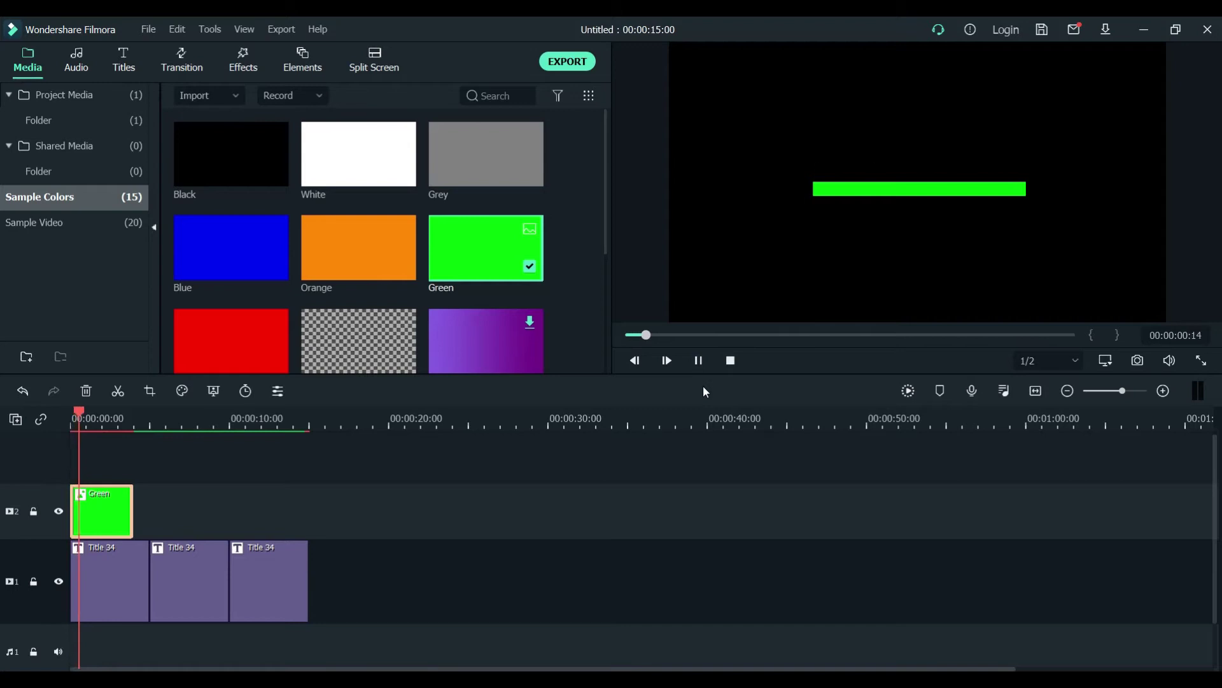
click(730, 360)
drag(71, 511, 133, 516)
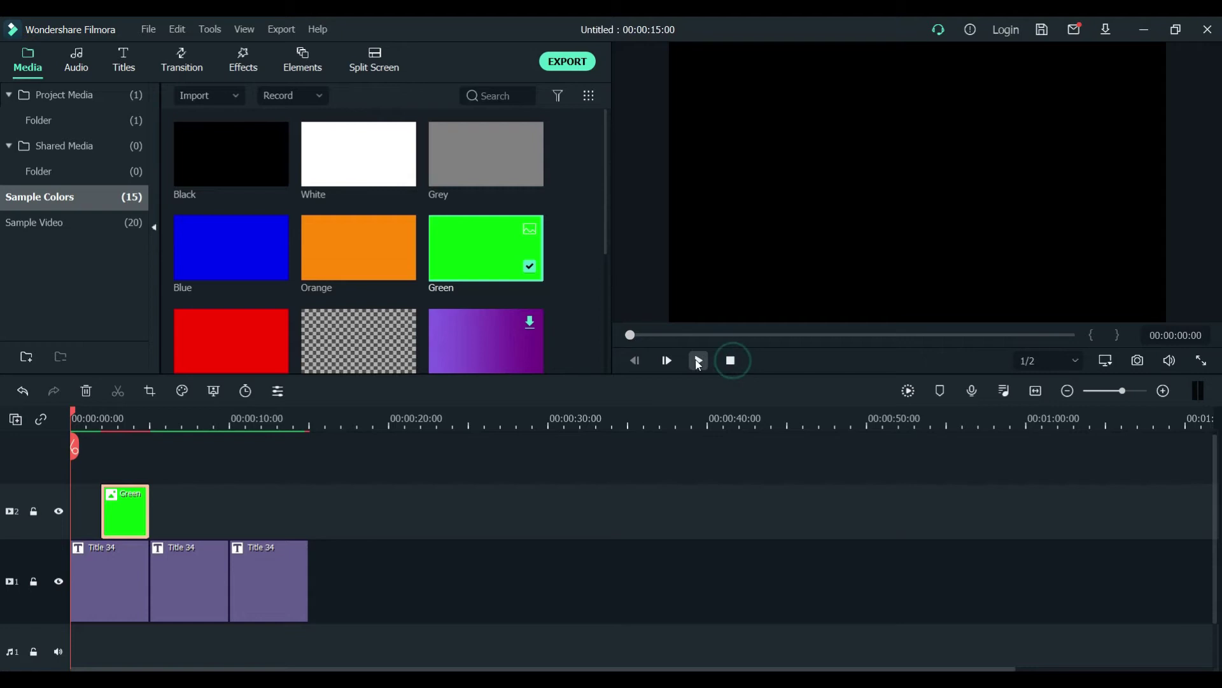
Apply the Drop1 text animation to the first title, "Animated"
click(108, 582)
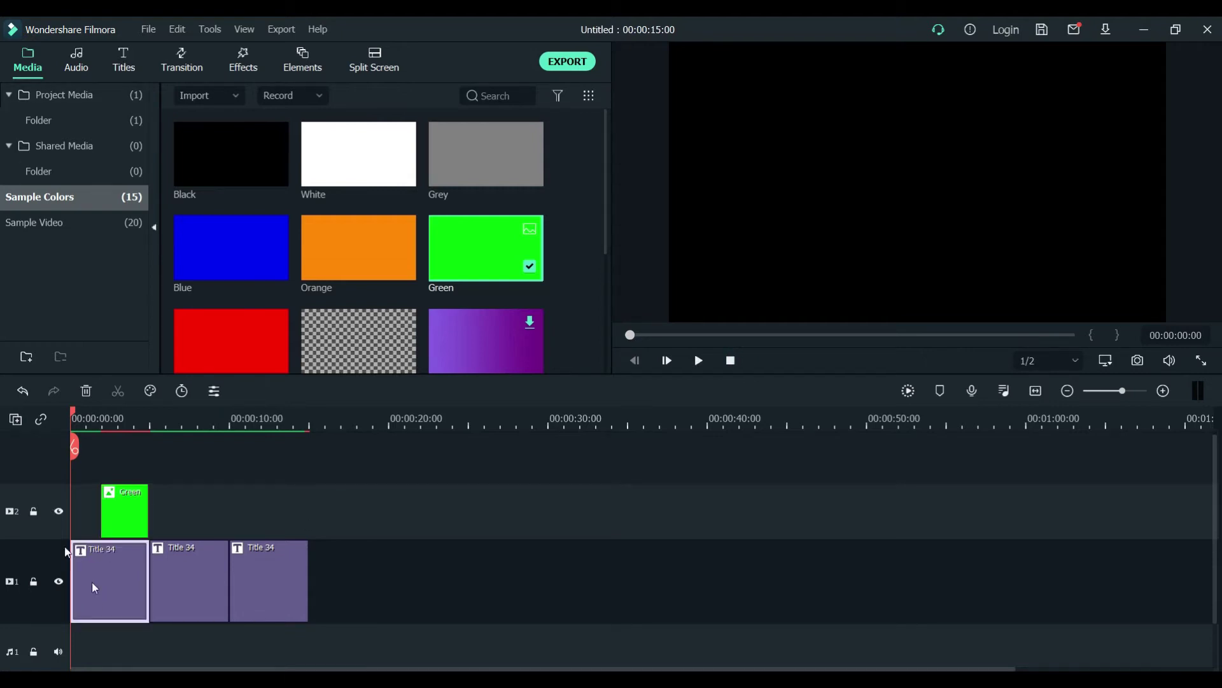
click(91, 422)
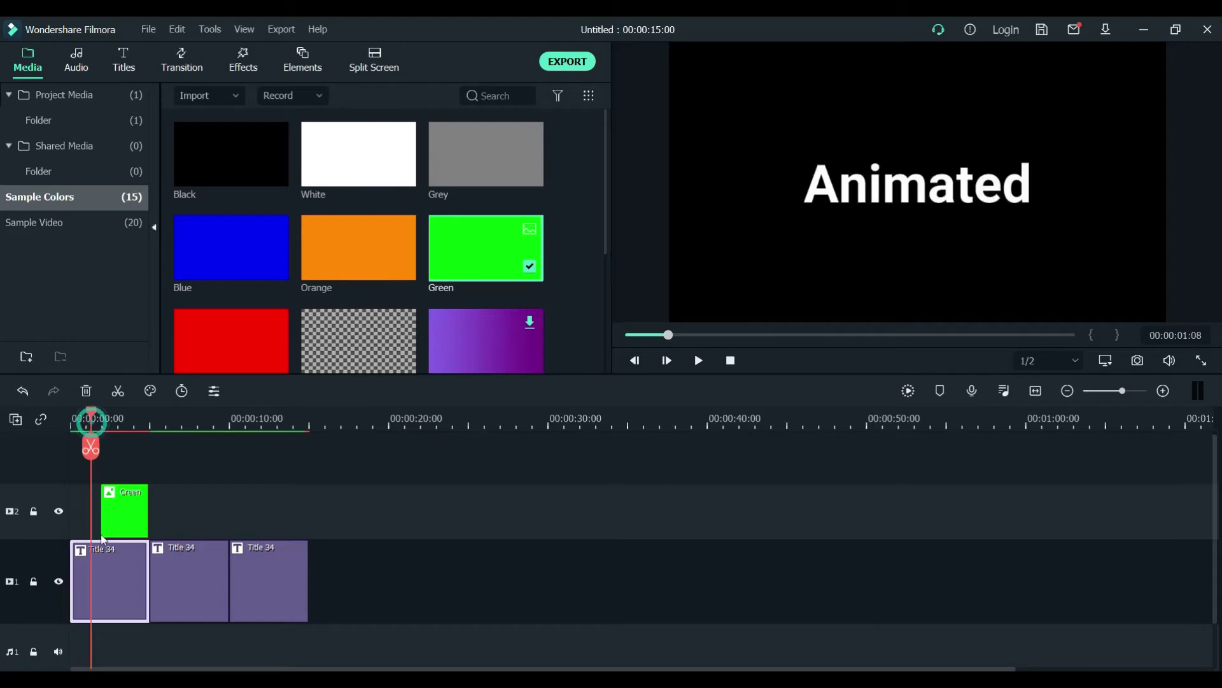
double_click(105, 586)
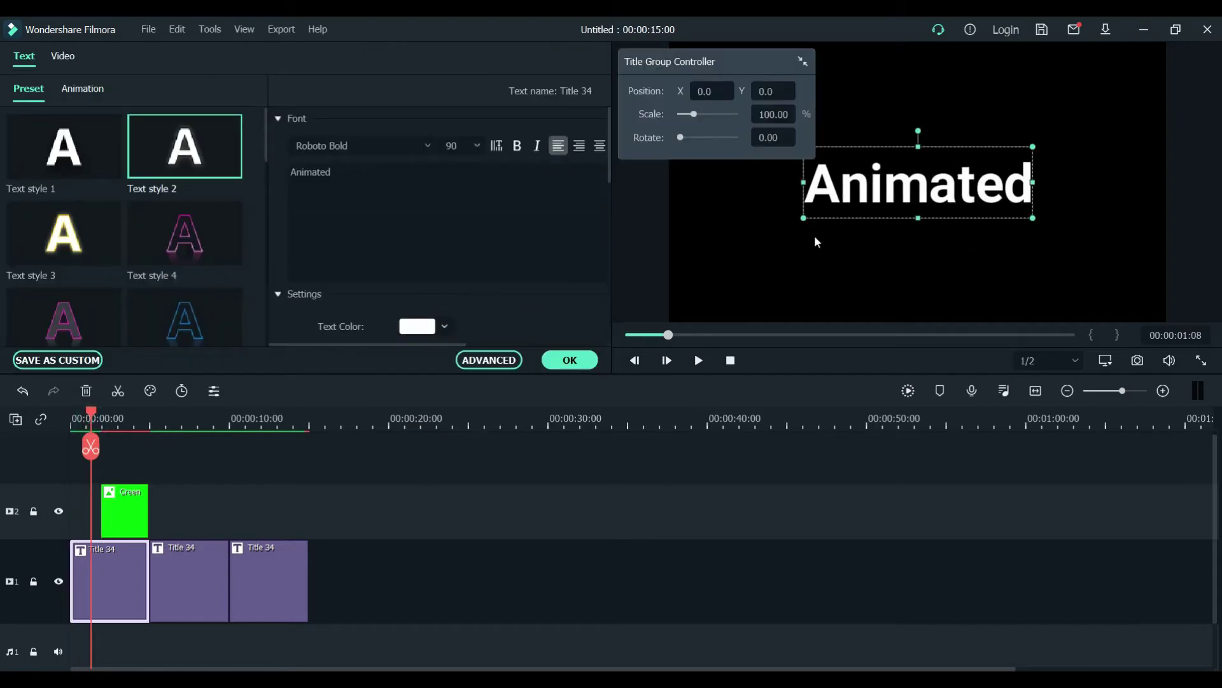
click(78, 90)
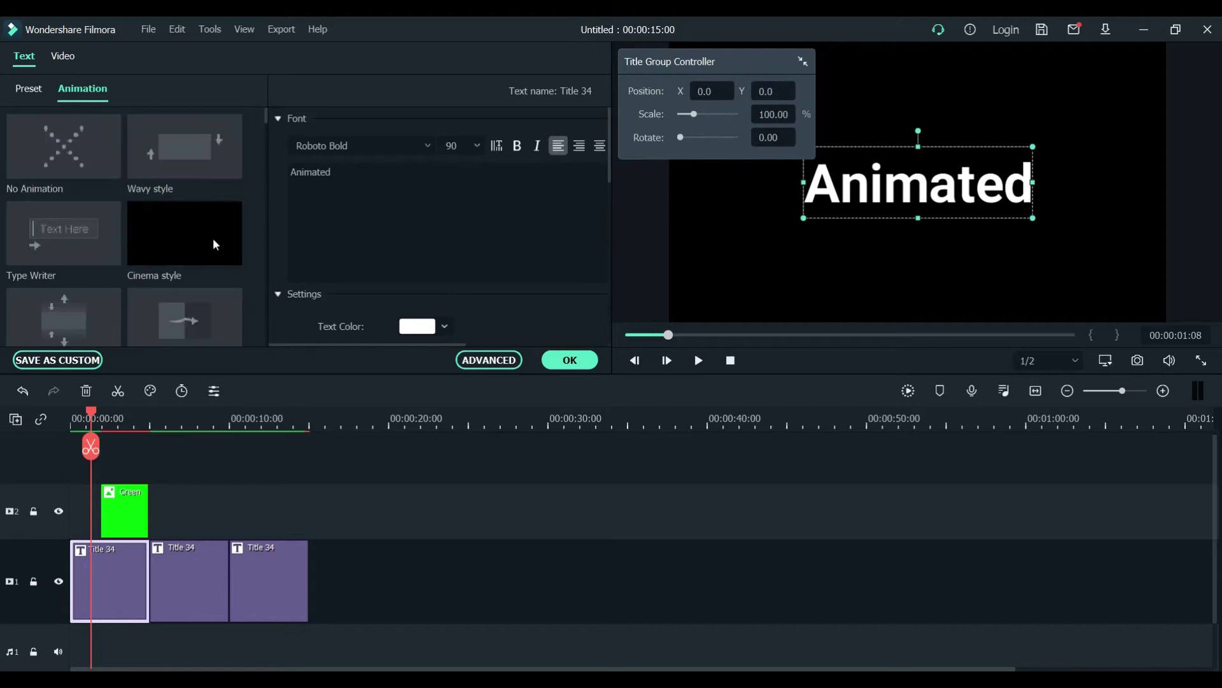
scroll(213, 238, down, 5)
scroll(214, 241, down, 3)
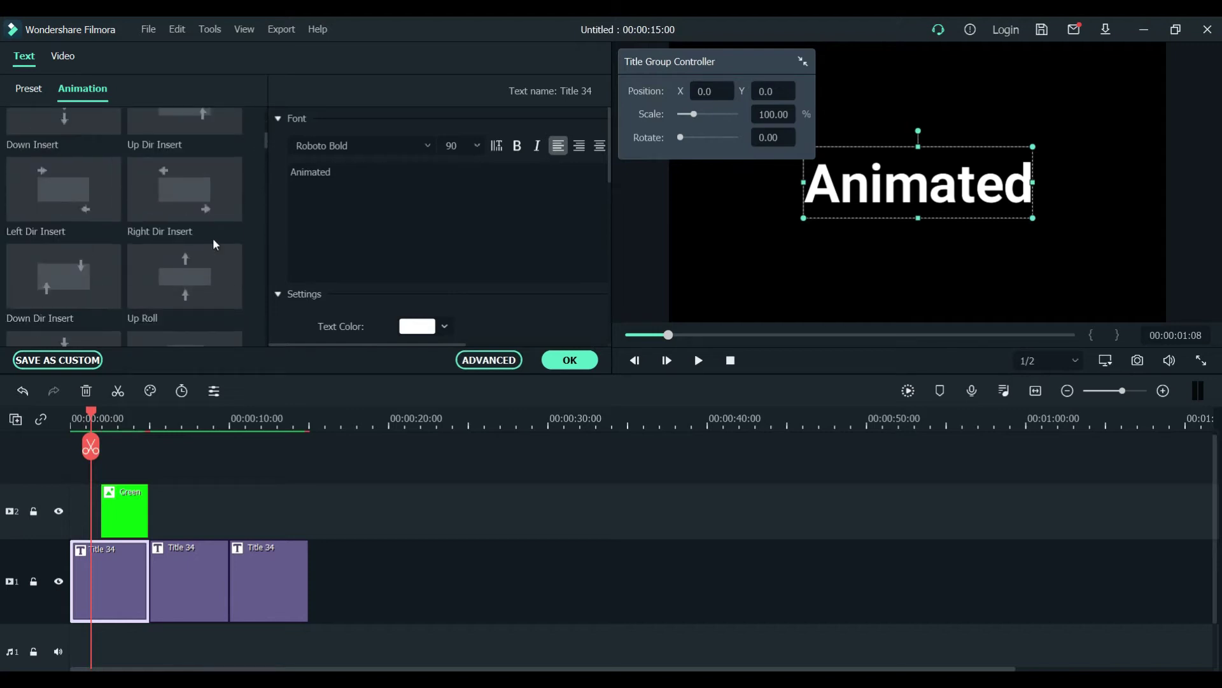
scroll(213, 238, down, 3)
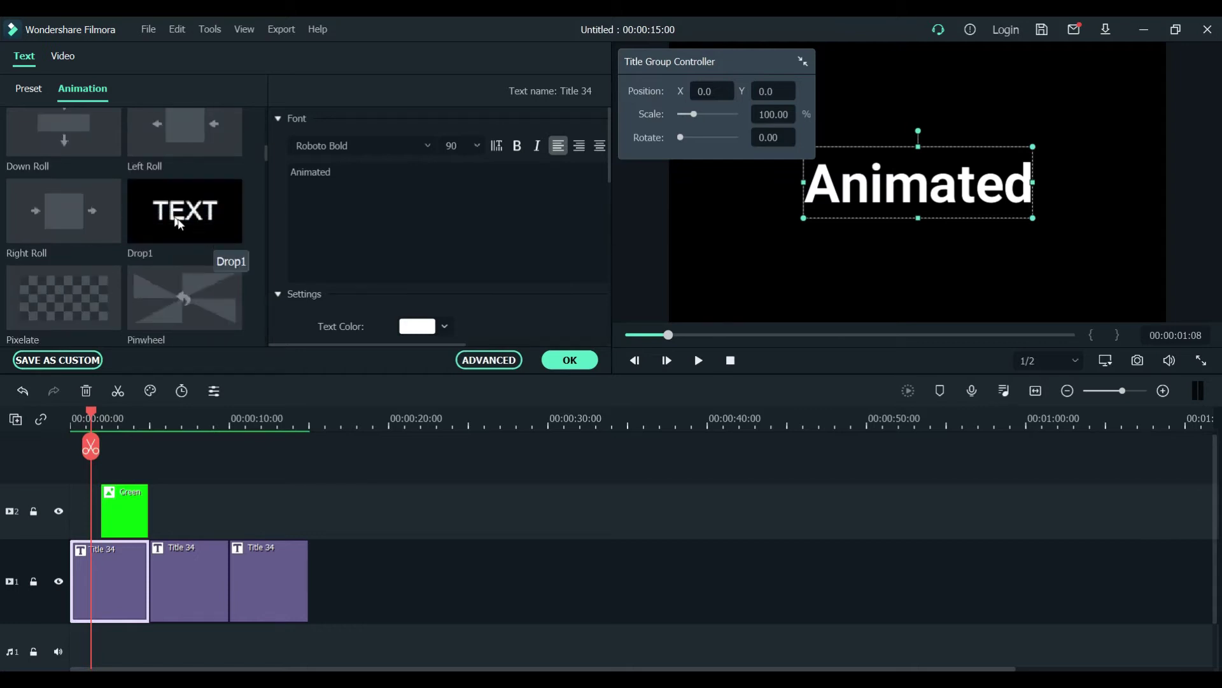
mouse_move(174, 216)
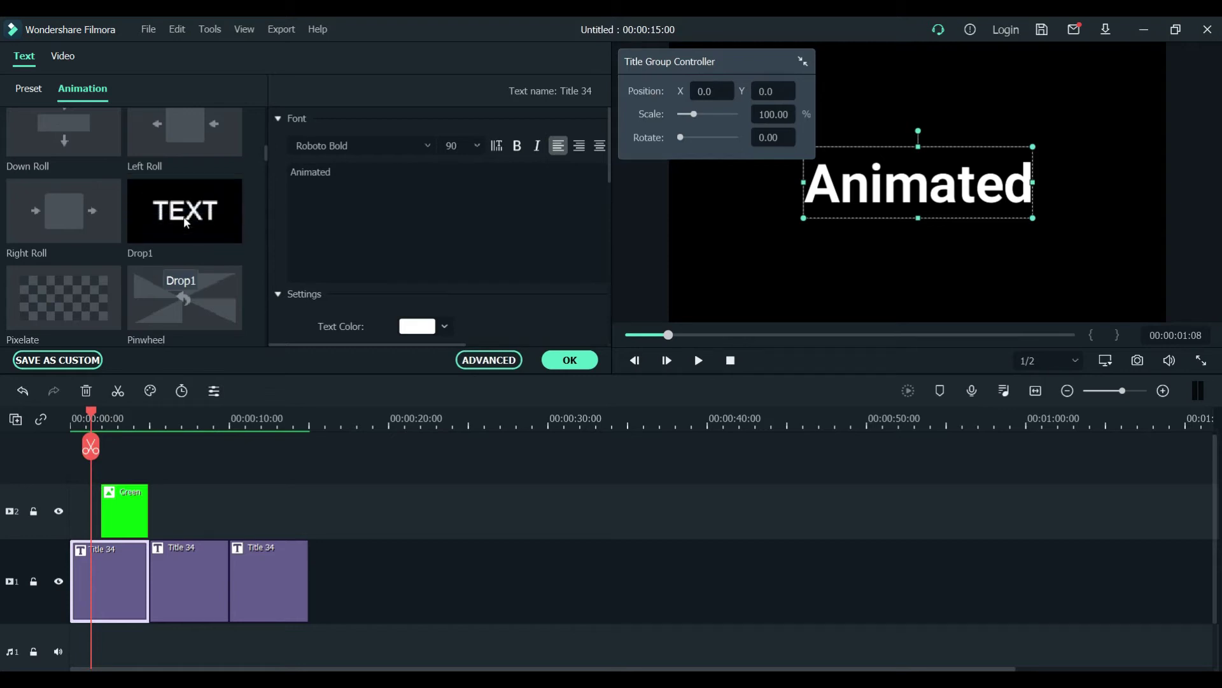
click(186, 221)
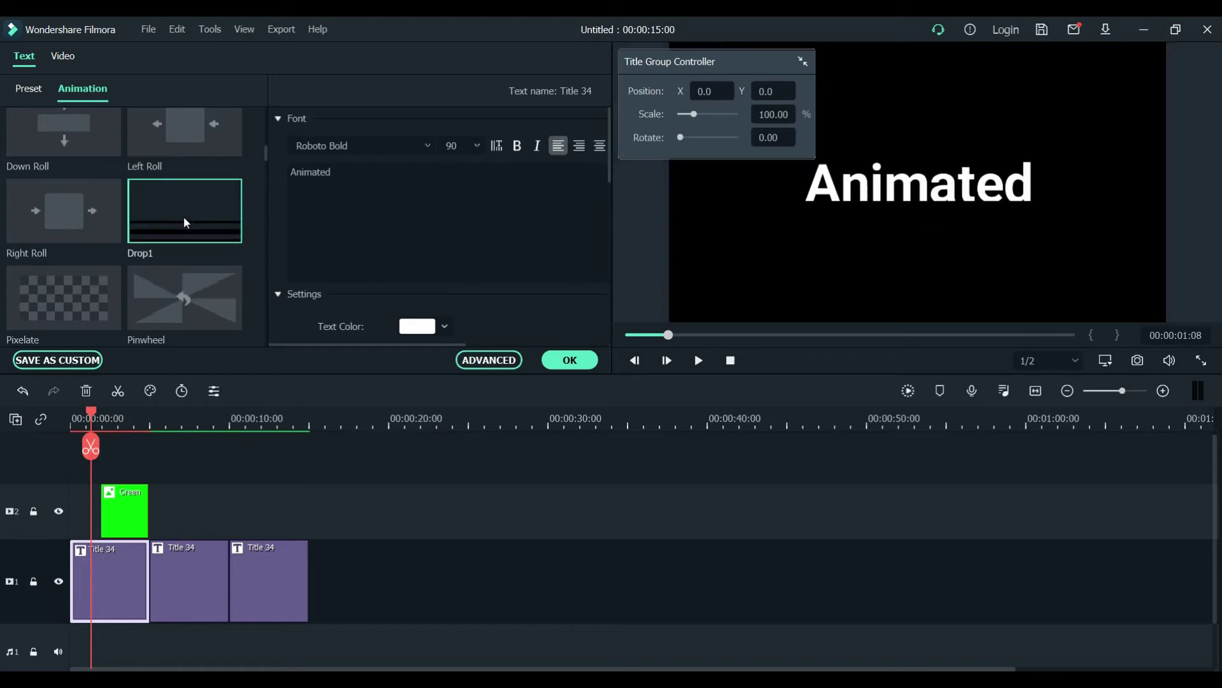
Apply the Drop1 text animation to the second title, "Text"
click(186, 412)
click(214, 568)
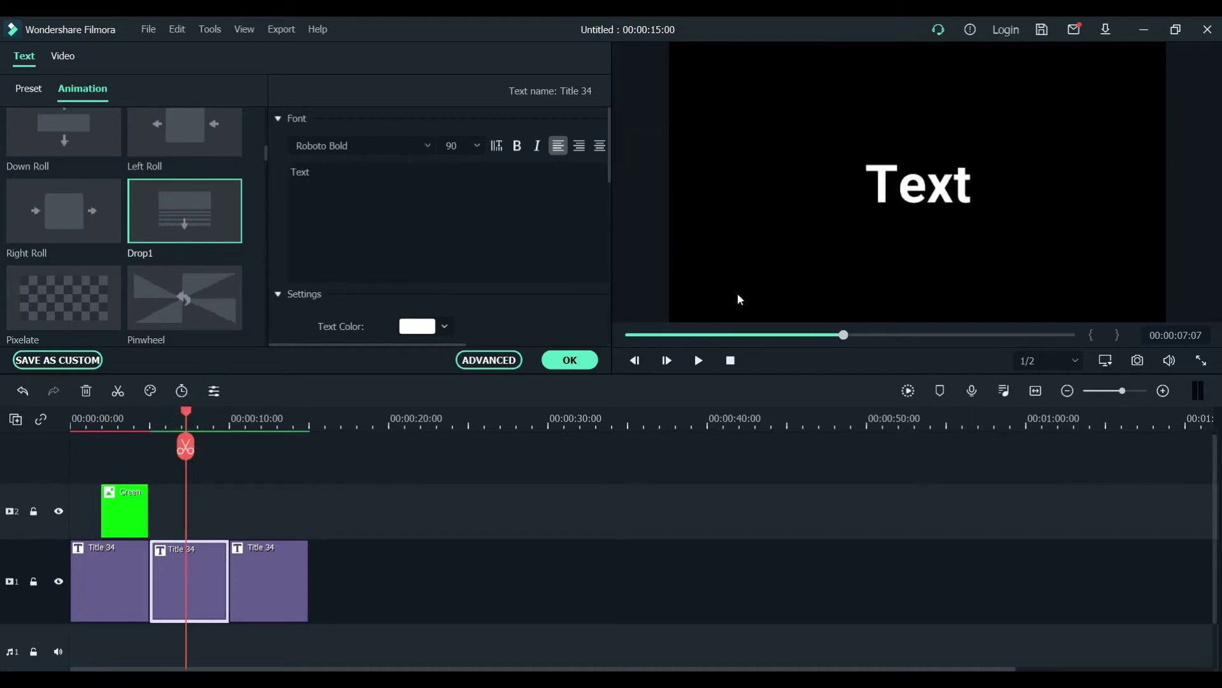
click(888, 182)
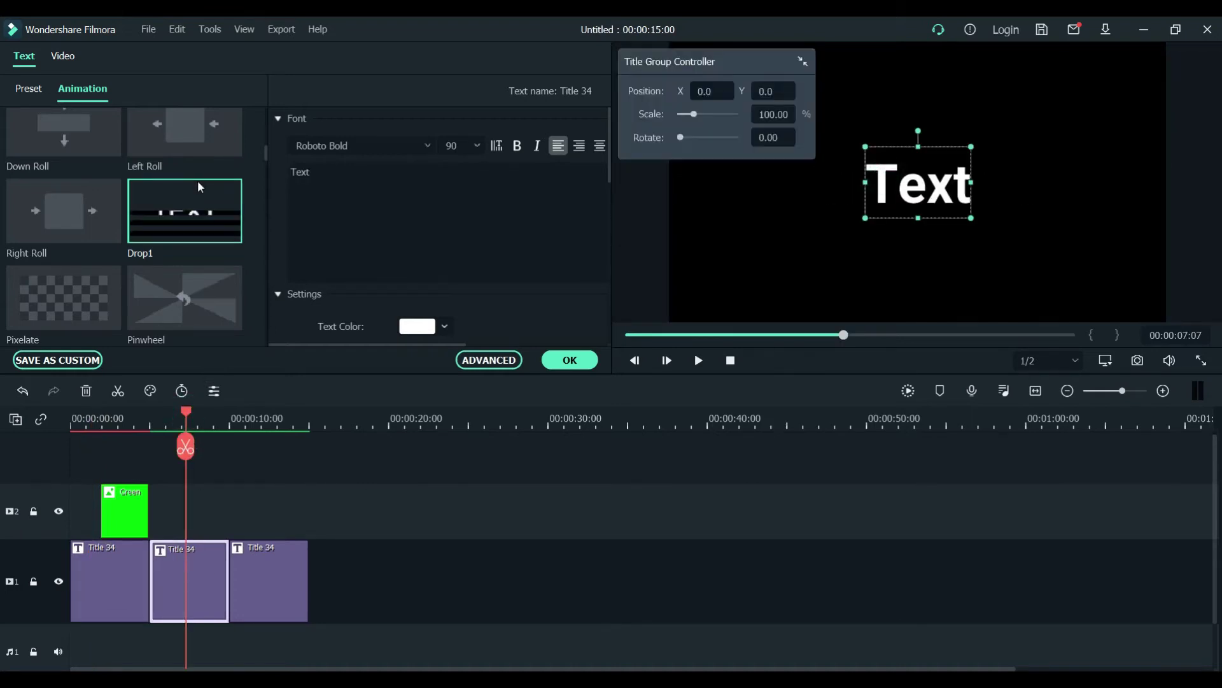
click(193, 206)
Apply the Drop1 text animation to the third title, "in Filmora", and preview the titles from the start
click(259, 420)
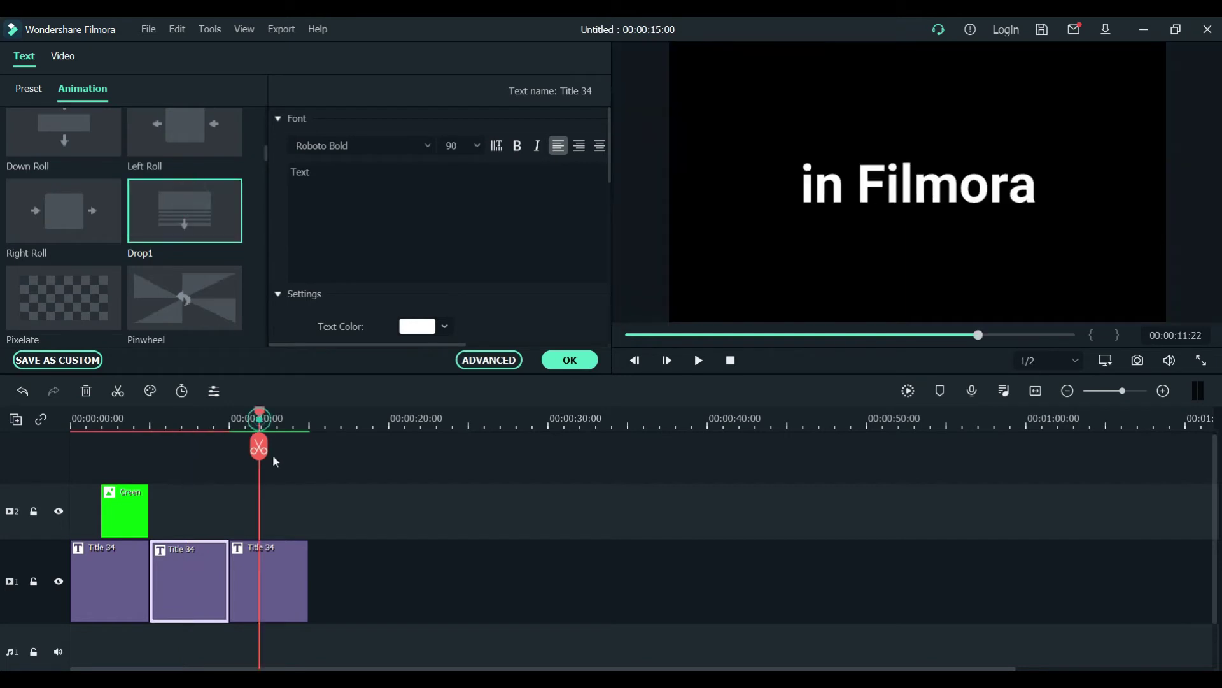
click(294, 604)
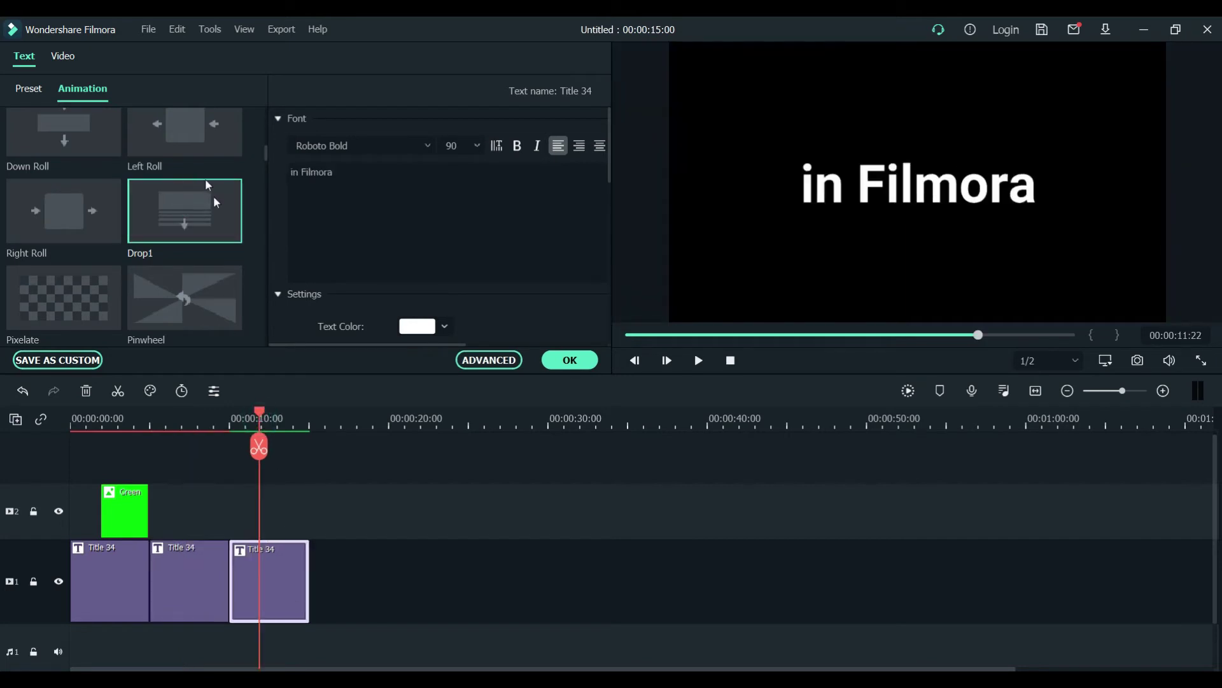
click(820, 207)
click(180, 210)
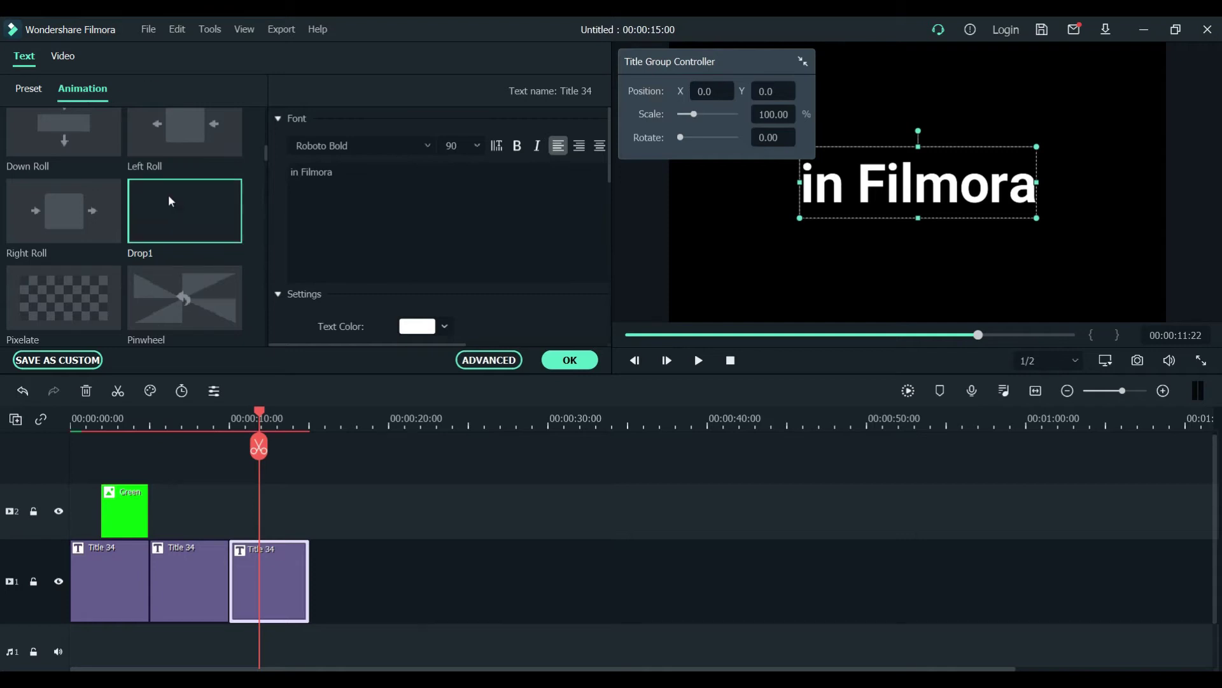
click(583, 366)
click(732, 361)
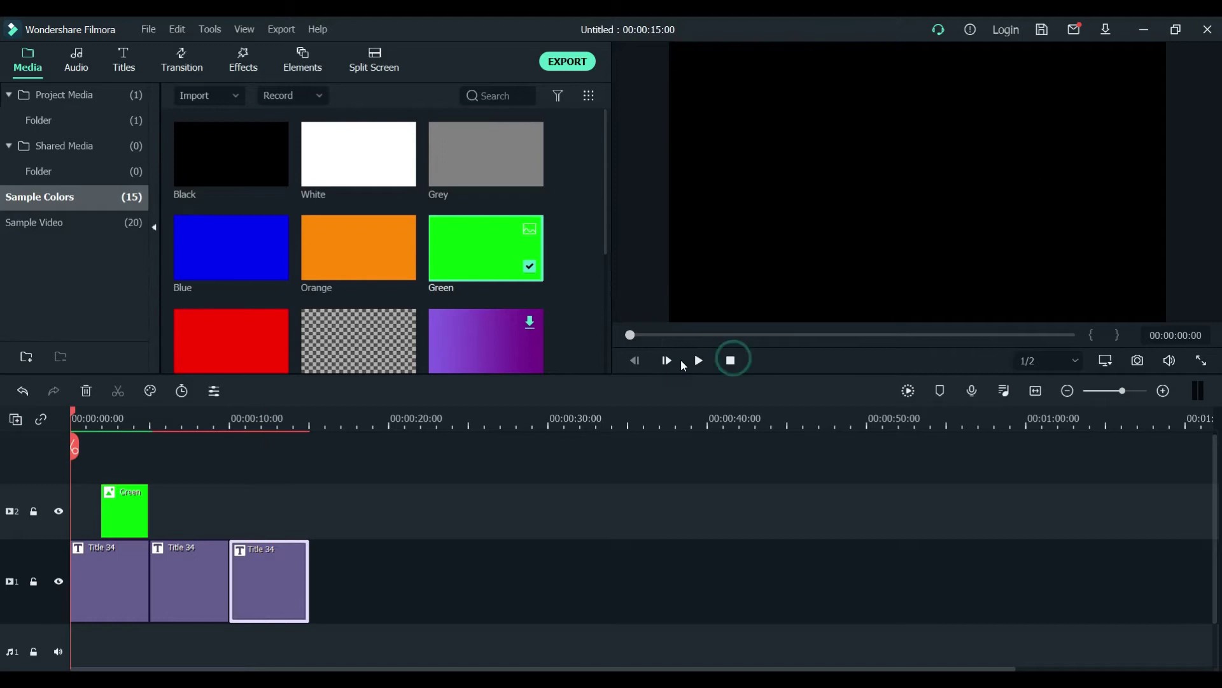
click(699, 361)
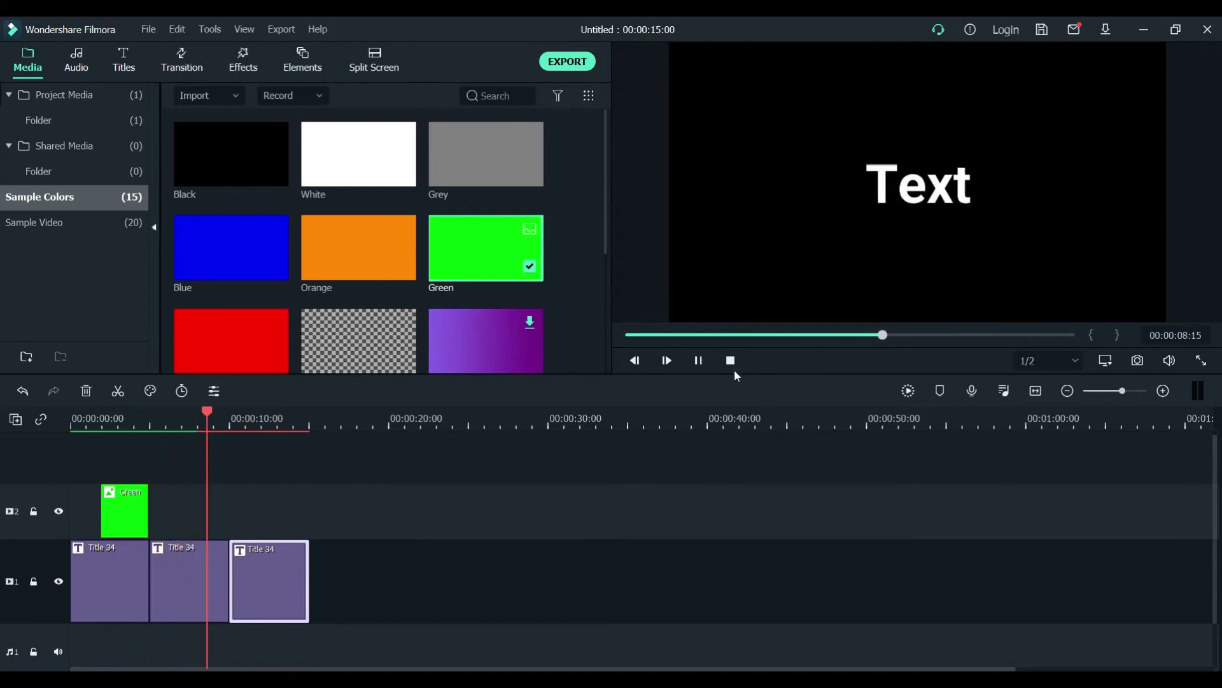
click(698, 360)
Duplicate the Green clip and place the copy on track 2, ending together with the second title
click(121, 517)
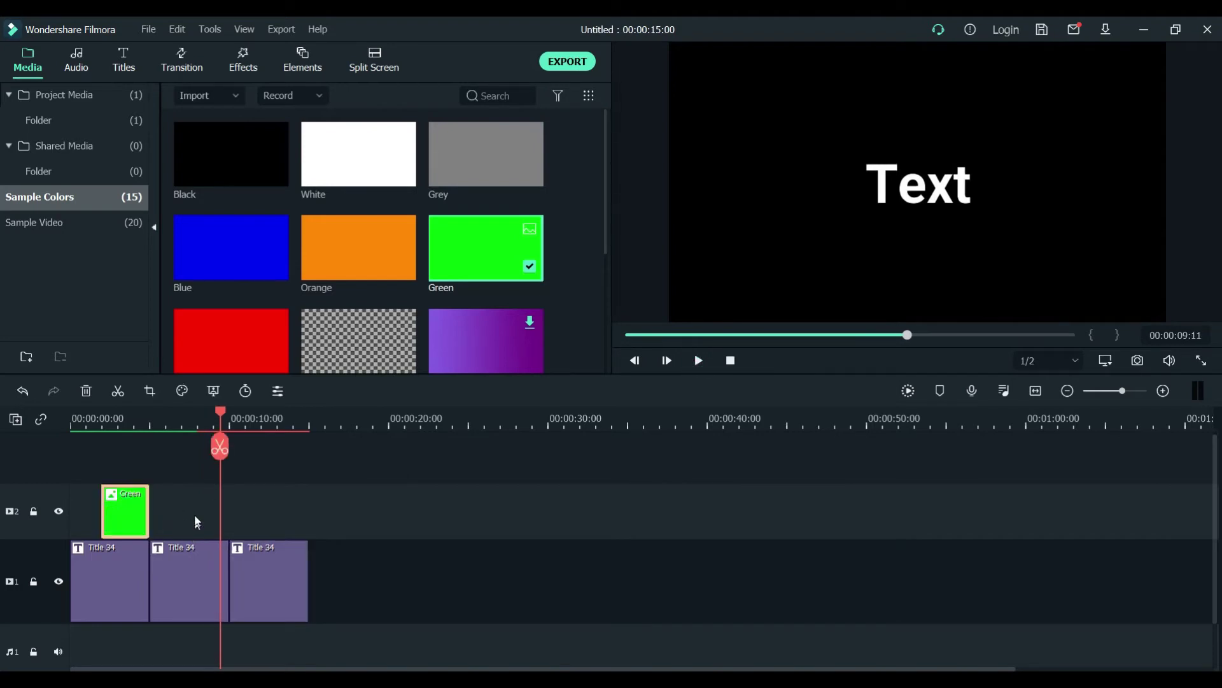
key(ctrl+v)
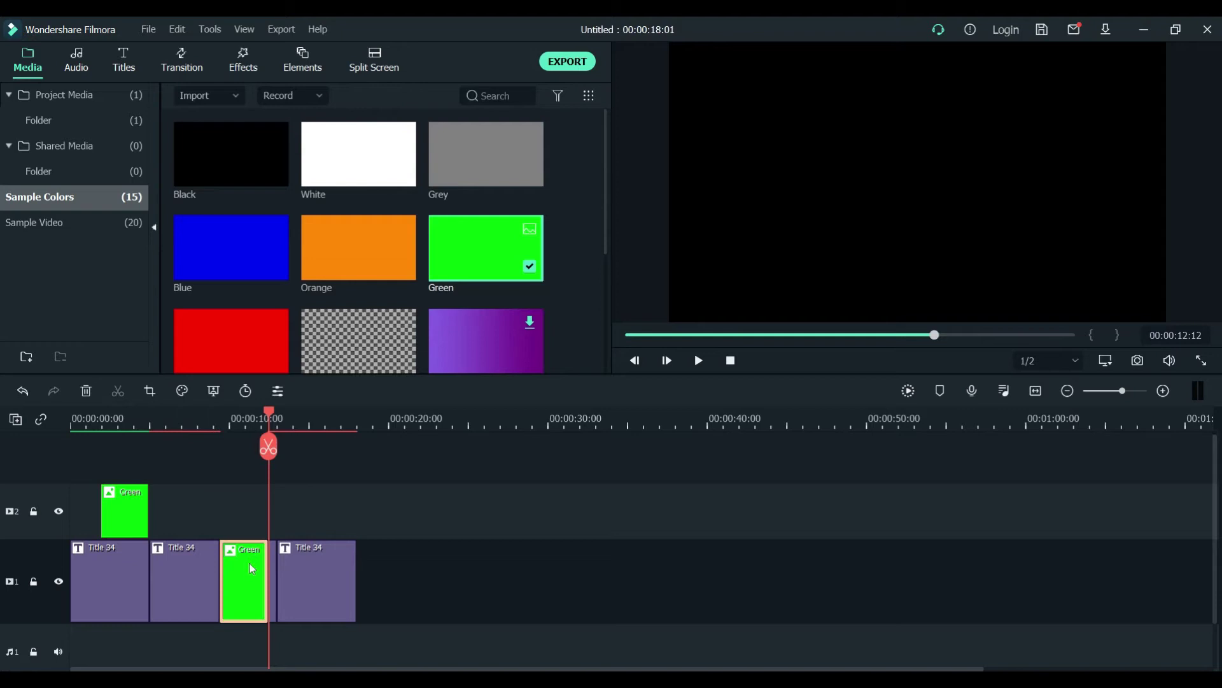
key(ctrl+z)
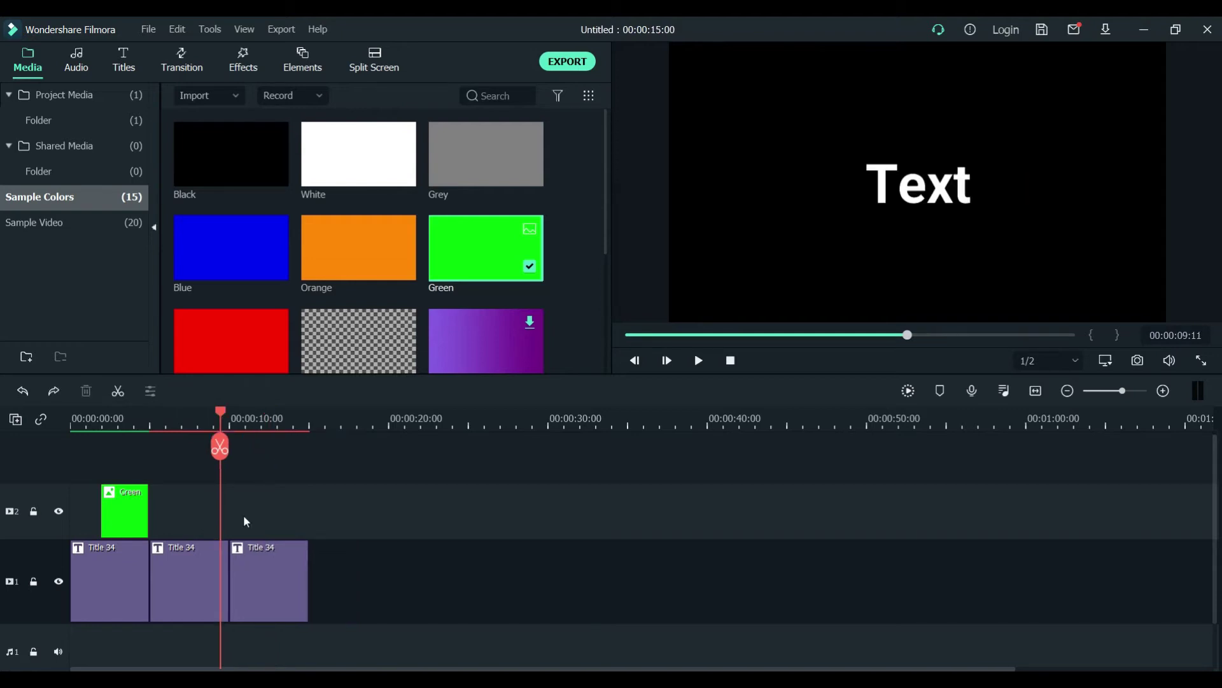
drag(216, 409, 382, 414)
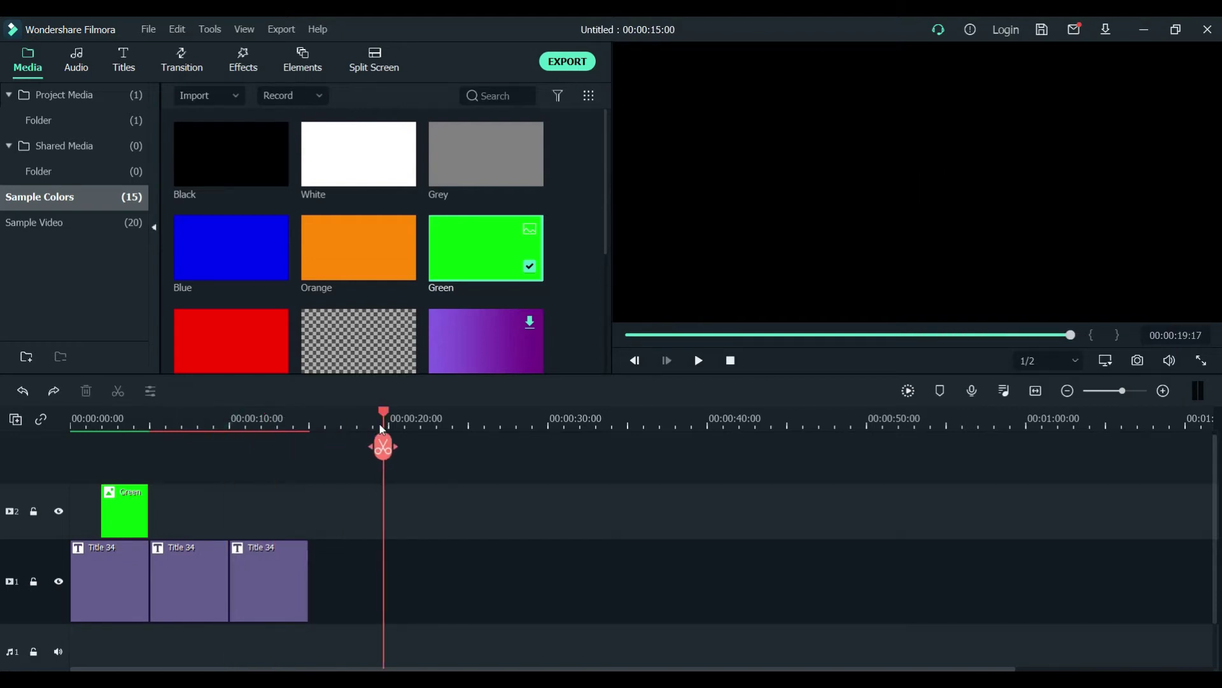
key(ctrl+v)
drag(415, 591, 205, 495)
Place another copy of the Green clip on track 2, ending together with the third title, and check the bar over the titles
click(400, 498)
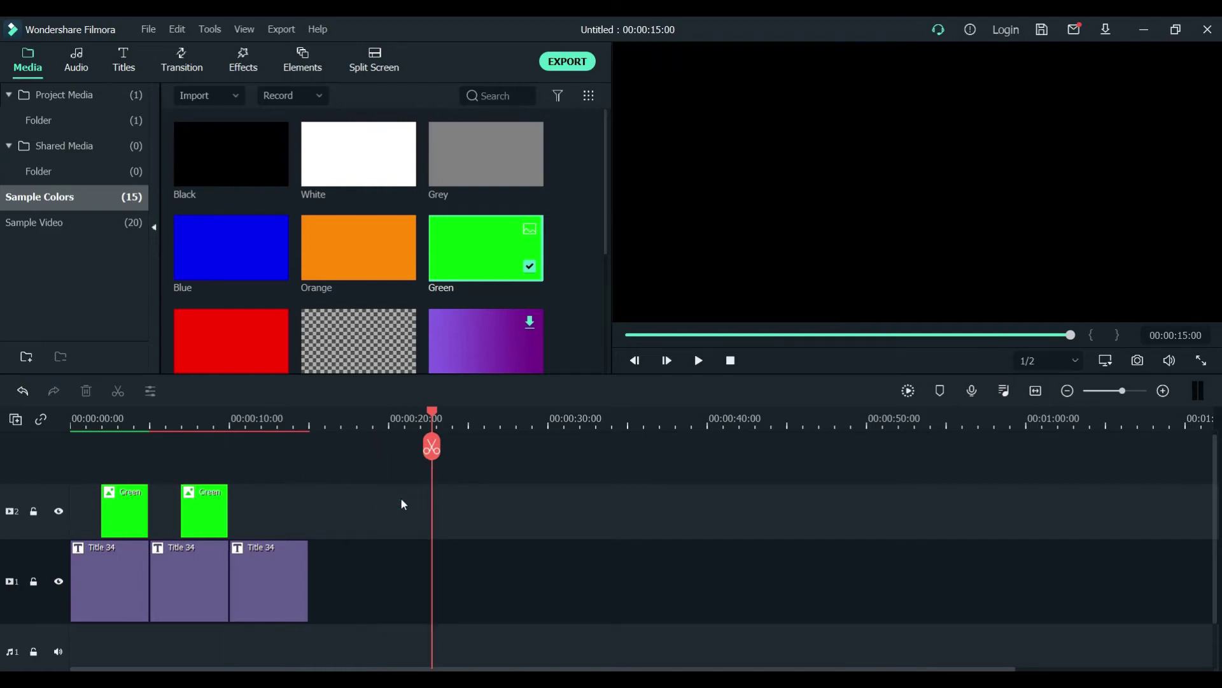
key(ctrl+v)
drag(395, 538, 287, 498)
click(281, 419)
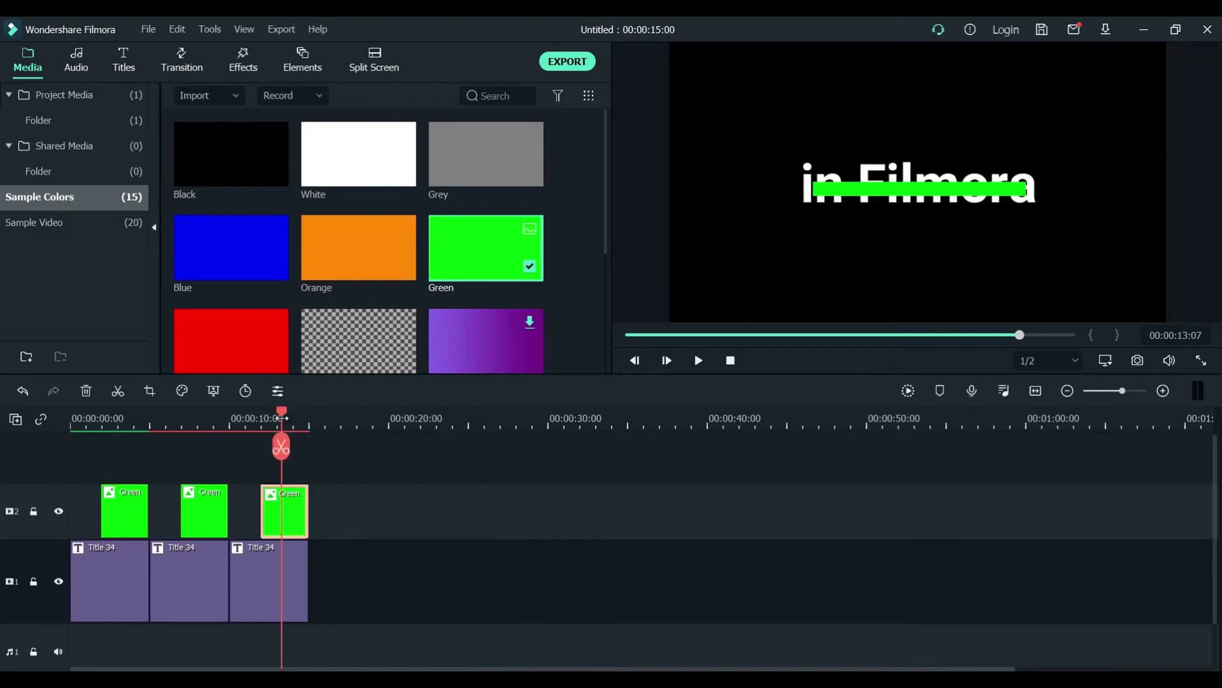
click(81, 419)
click(191, 418)
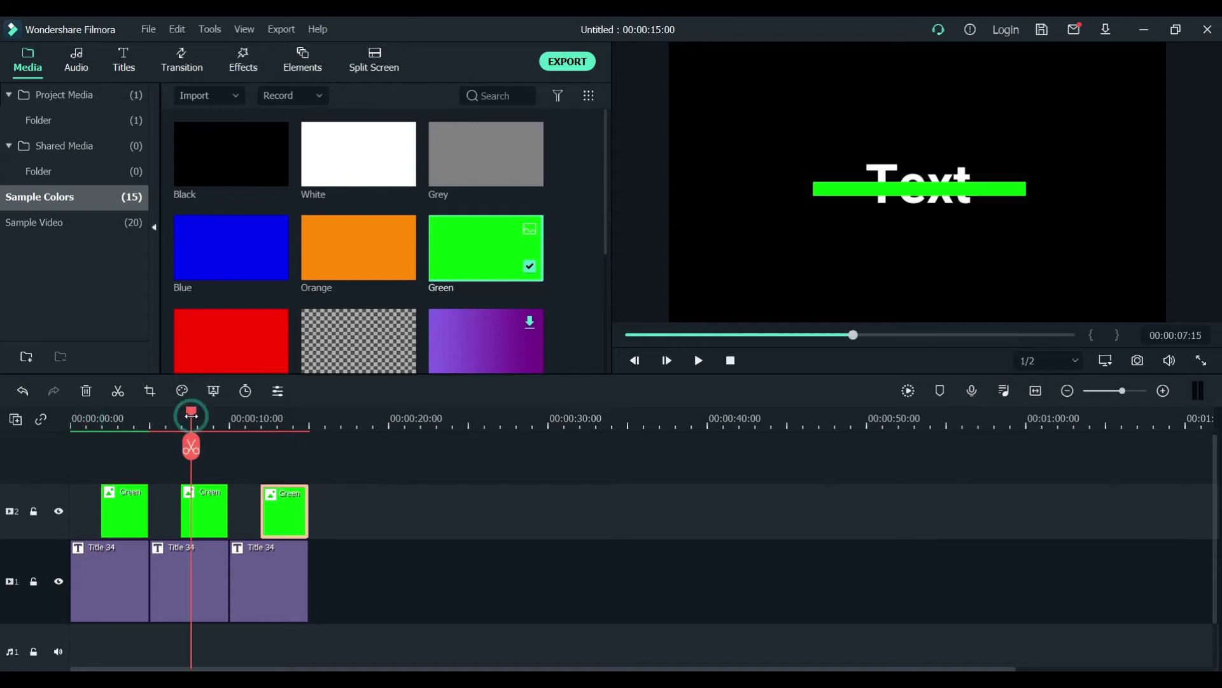
Preview from the start and narrow the second green bar from both ends to about the width of the word "Text"
click(731, 360)
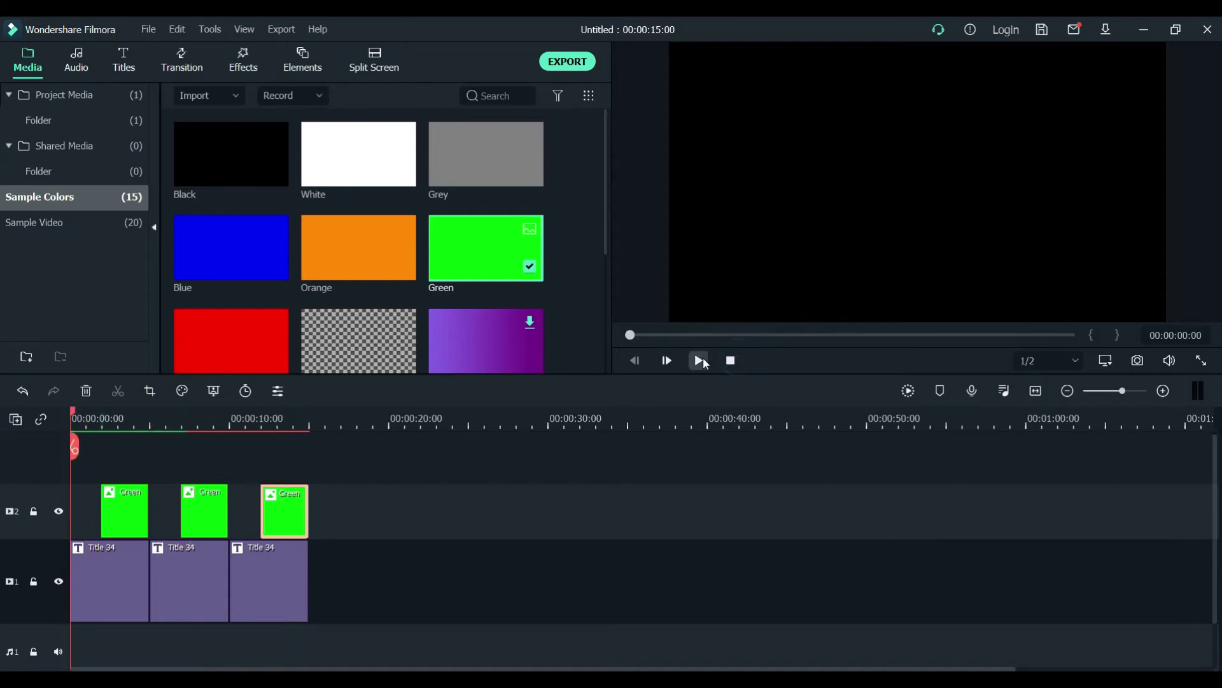
click(698, 361)
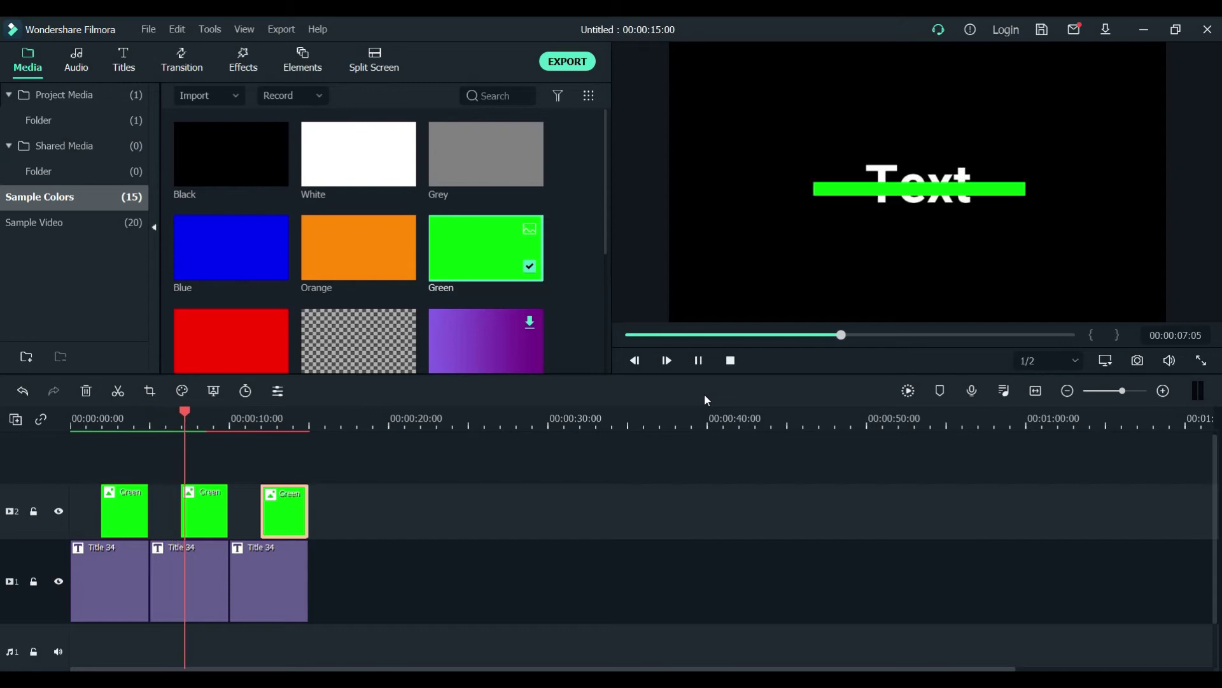
click(705, 363)
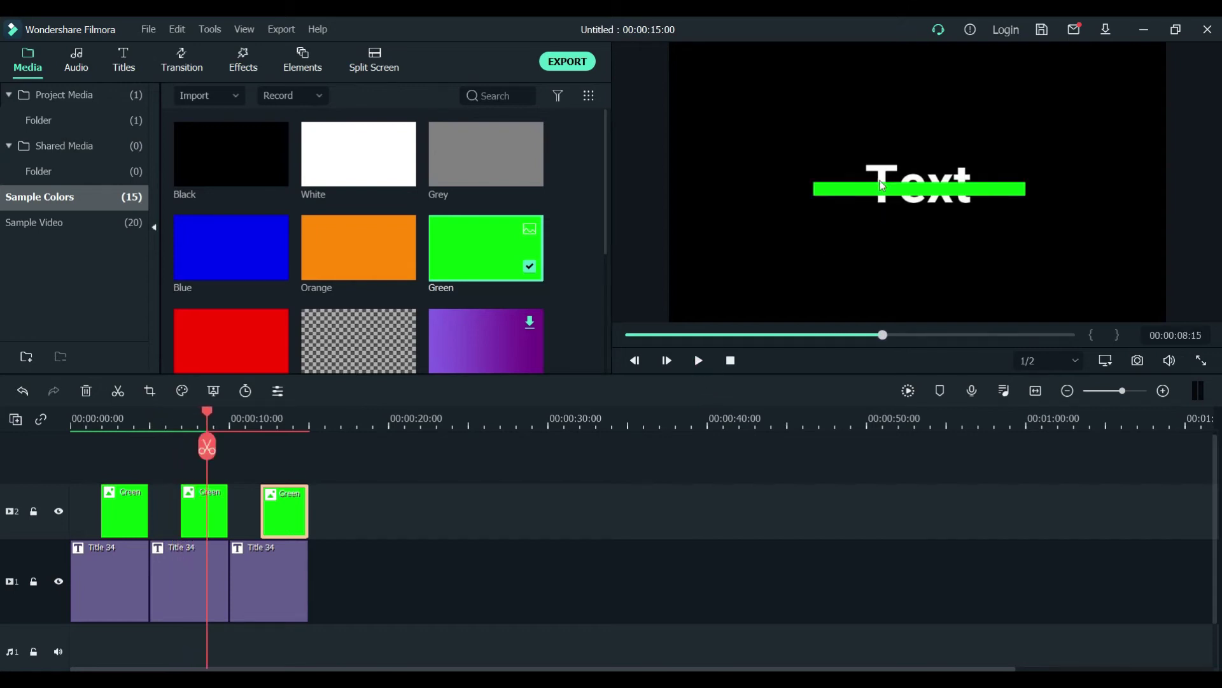
click(881, 196)
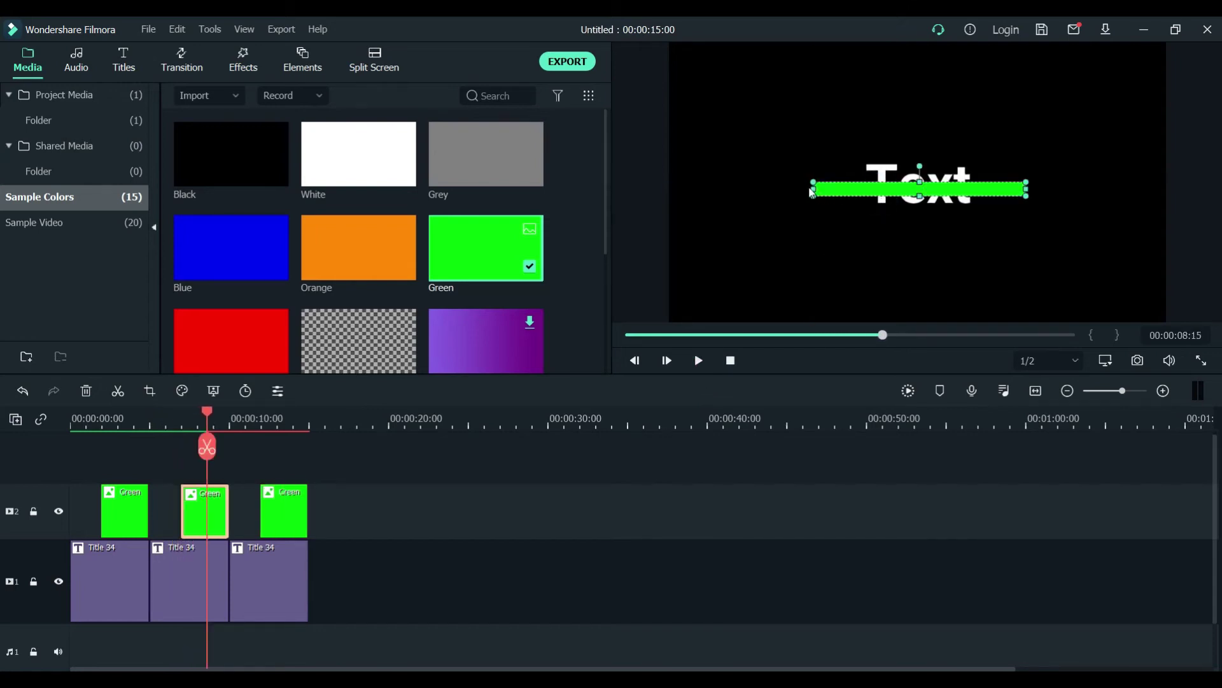
drag(810, 189, 876, 199)
drag(1026, 189, 971, 186)
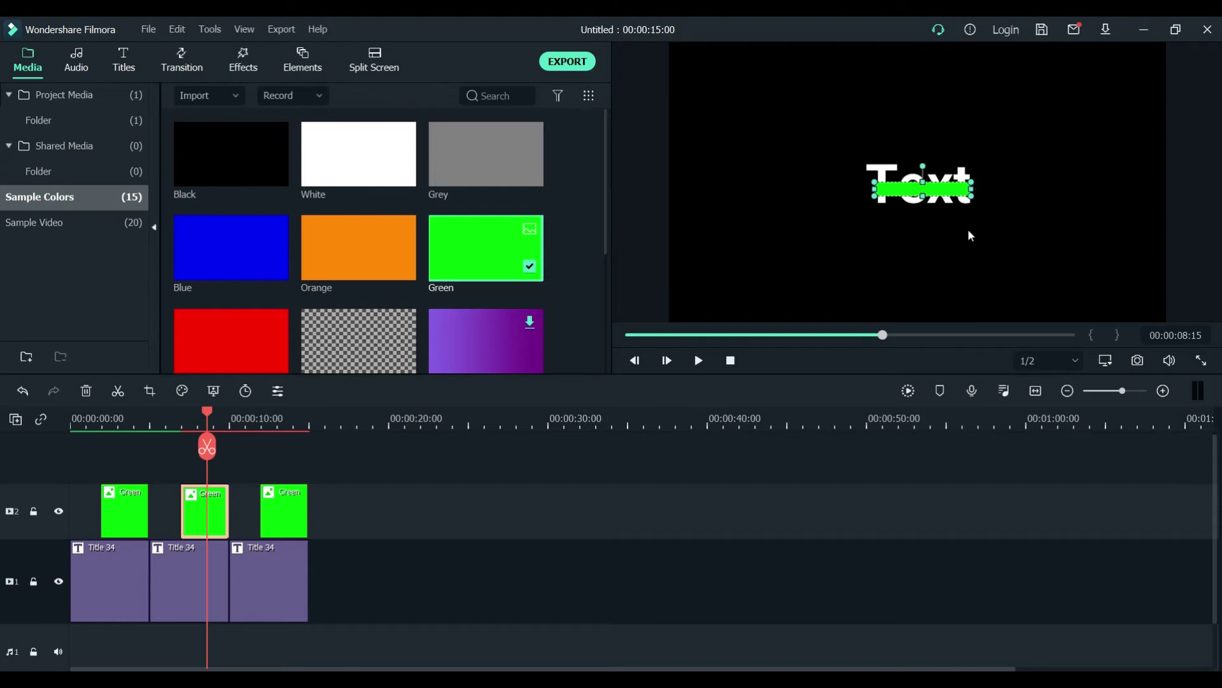
Widen the third green bar at both ends to span the full width of "in Filmora"
click(698, 361)
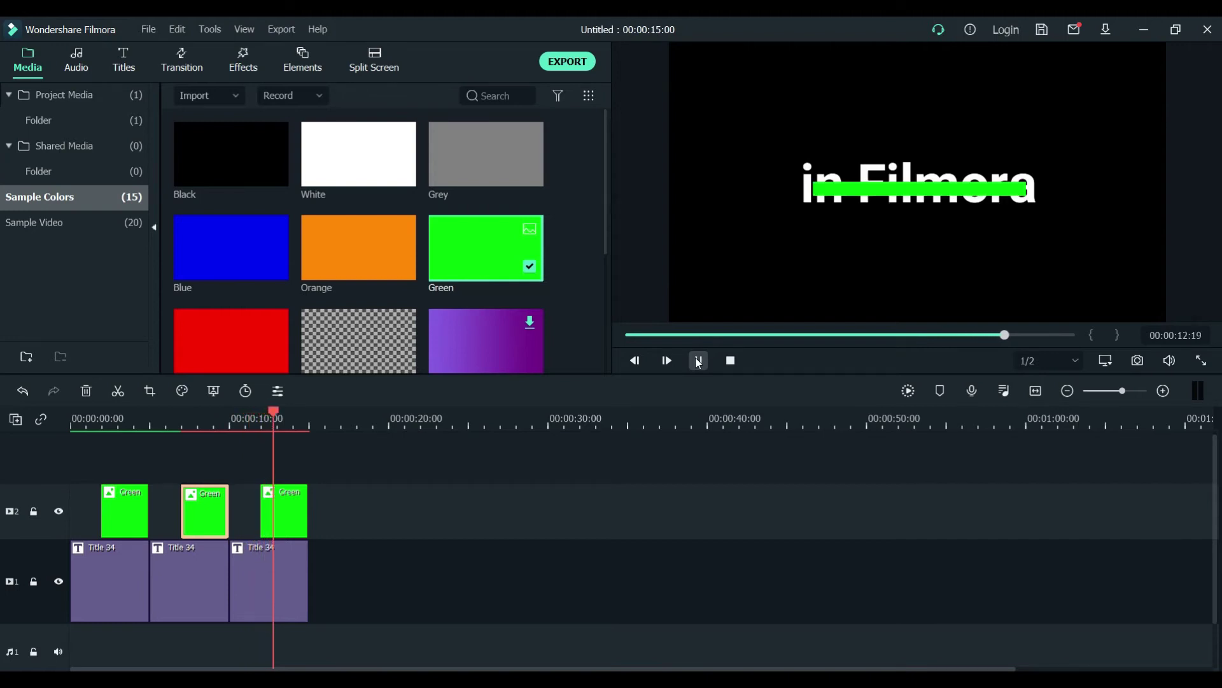
click(698, 361)
click(285, 513)
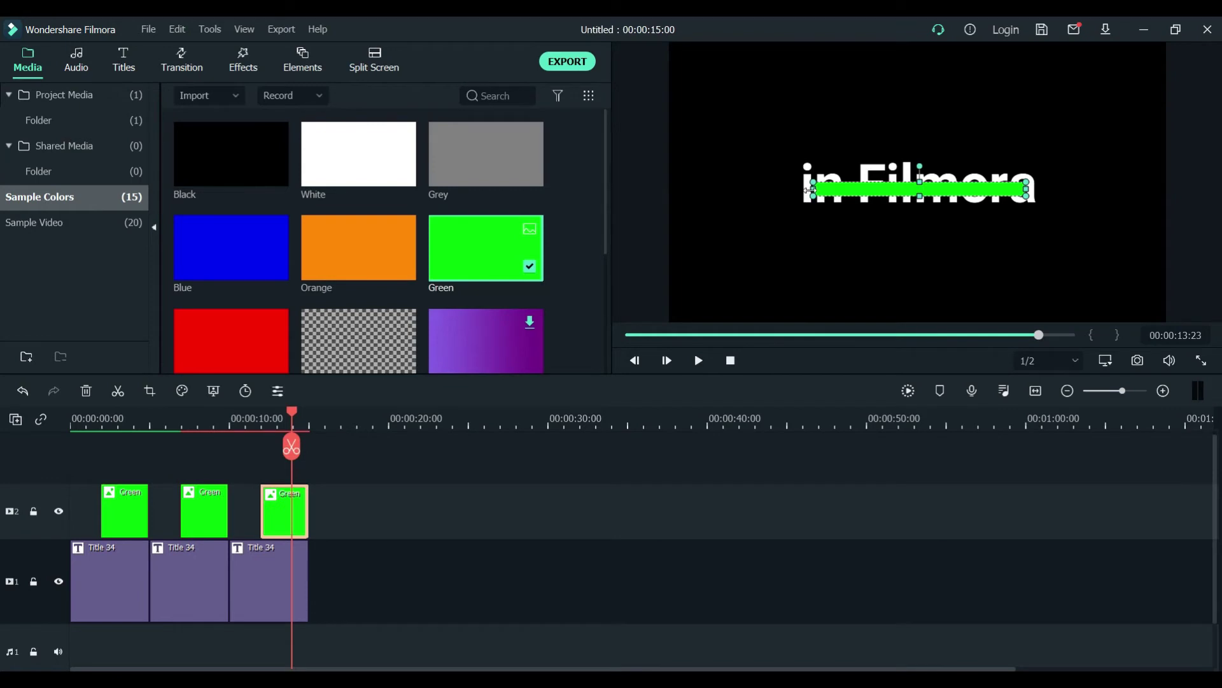
drag(809, 190, 800, 191)
drag(1027, 190, 1033, 190)
Play the whole sequence from the start to check the green bars over all three titles
click(732, 360)
click(699, 360)
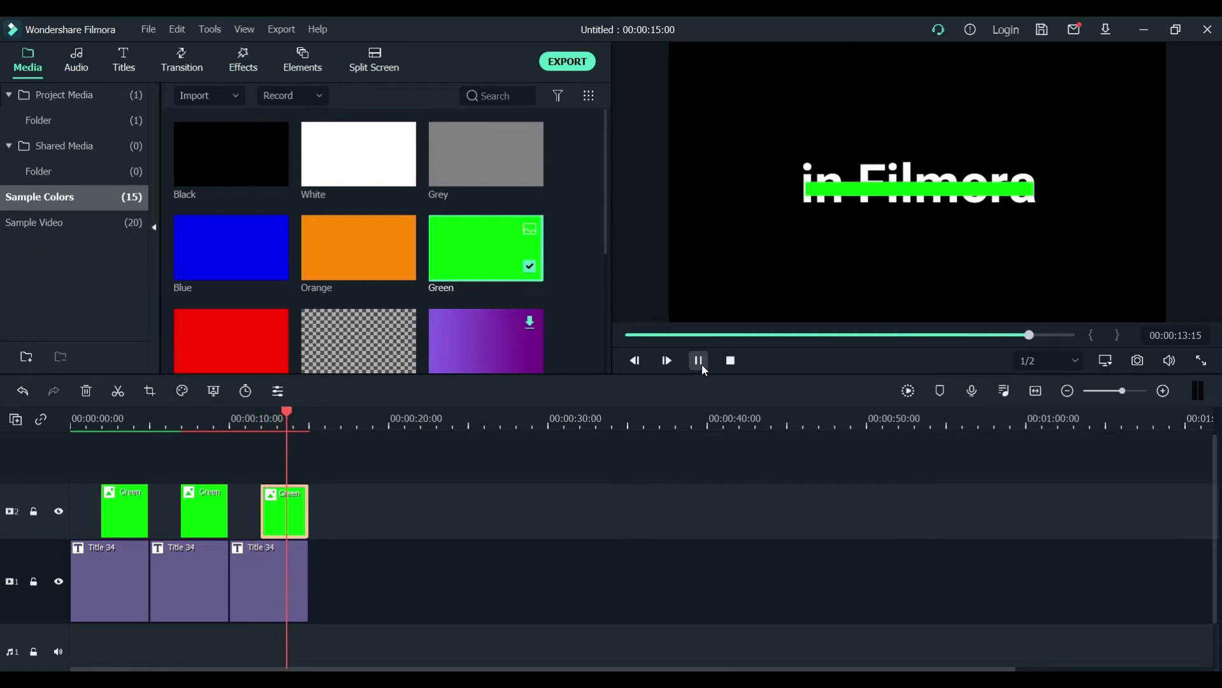
click(700, 361)
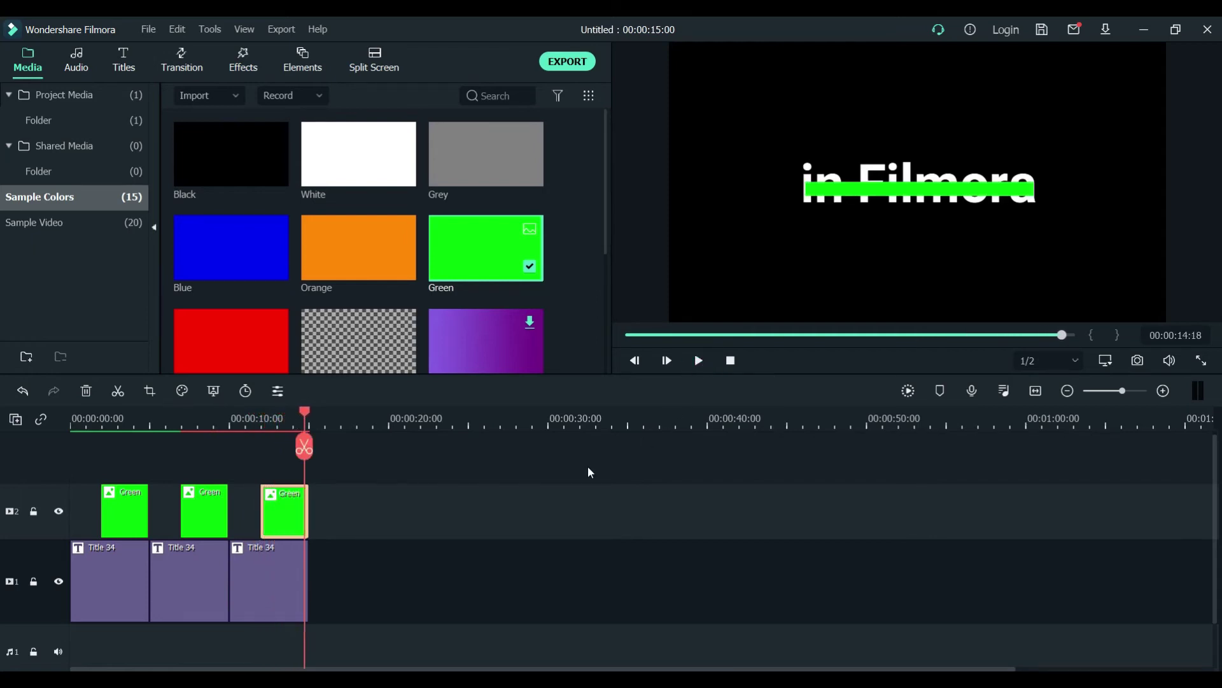
Review the local MP4 export settings for the video and close them
click(567, 62)
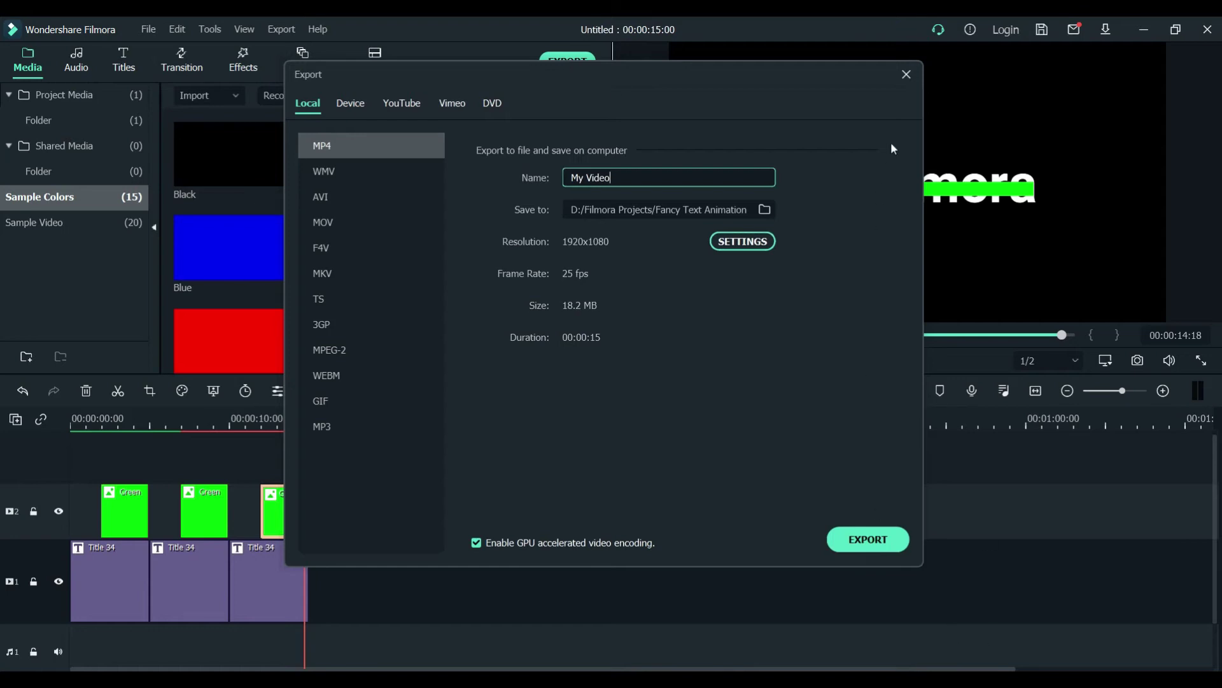
click(906, 75)
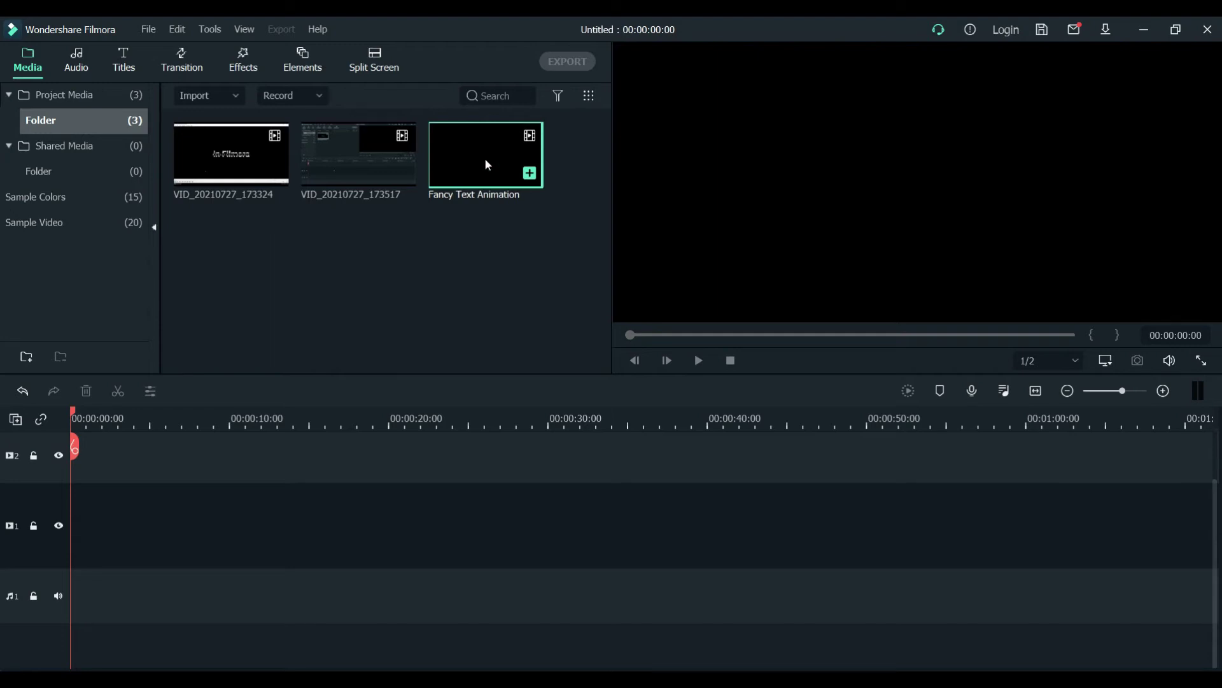
Place the Fancy Text Animation video at the start of track 1 and play it
drag(487, 164, 75, 576)
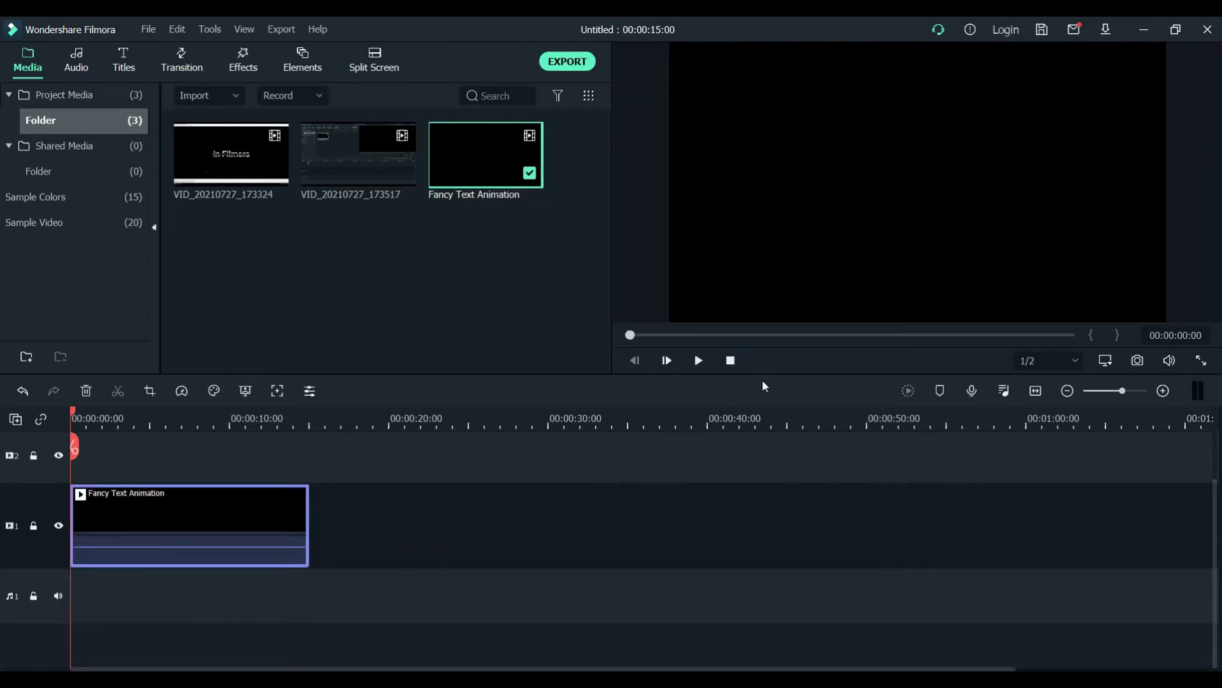
click(700, 360)
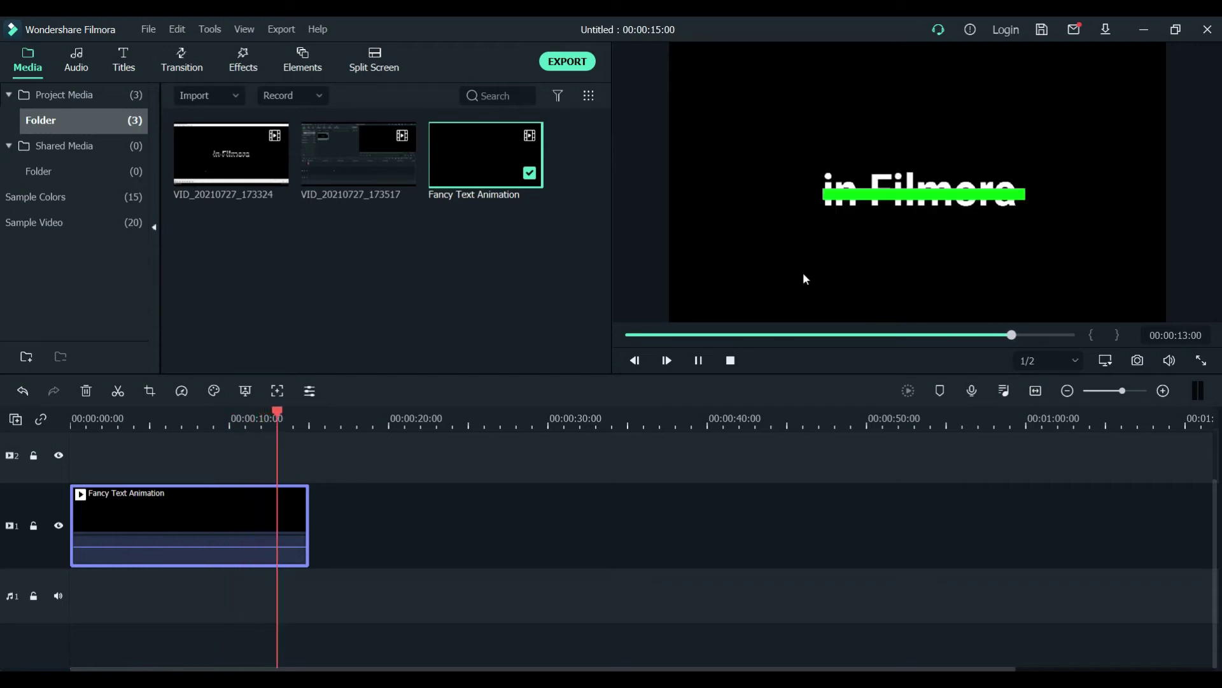
click(728, 364)
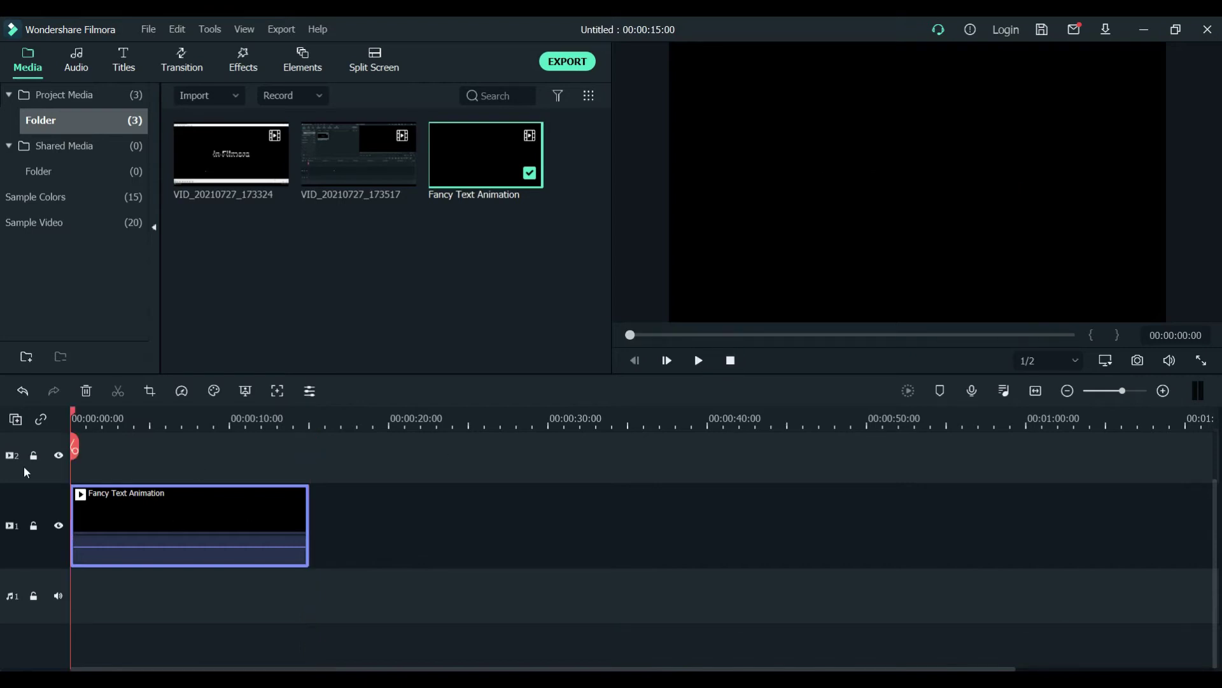
Enable Chroma Key on the Fancy Text Animation clip, checking it at a frame where the green bar crosses "Fancy Text"
mouse_move(74, 417)
mouse_down()
mouse_move(245, 418)
mouse_move(75, 416)
mouse_up()
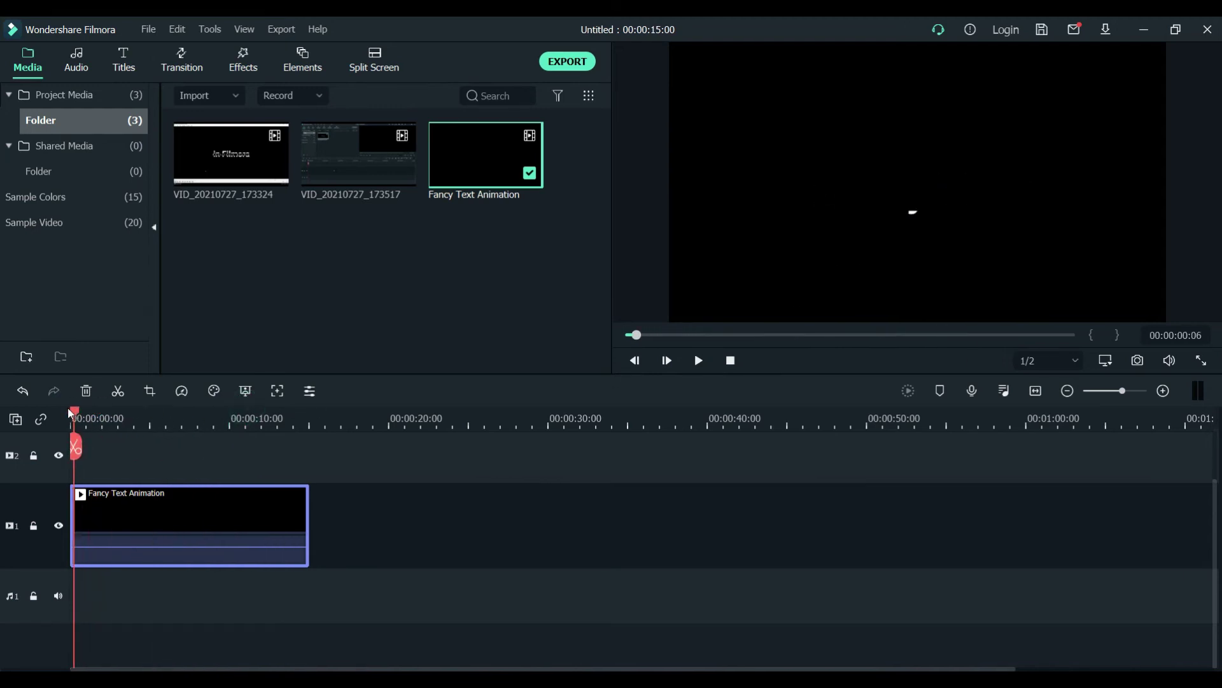
drag(75, 415, 115, 417)
click(925, 194)
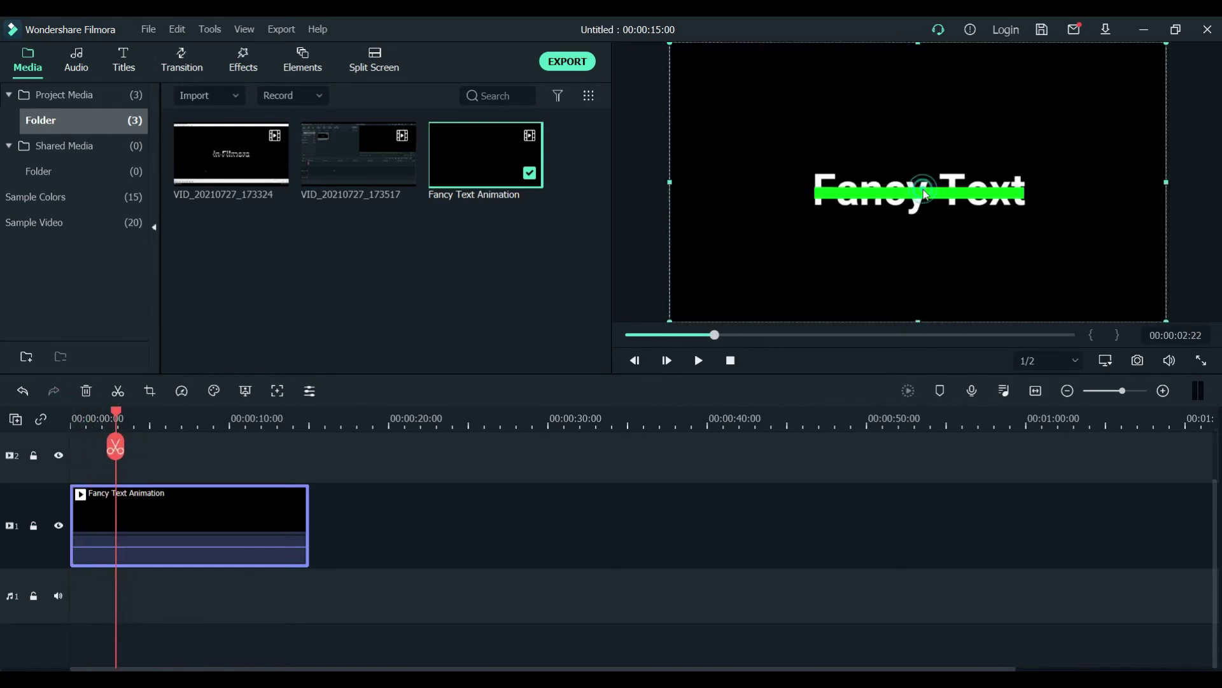
double_click(156, 507)
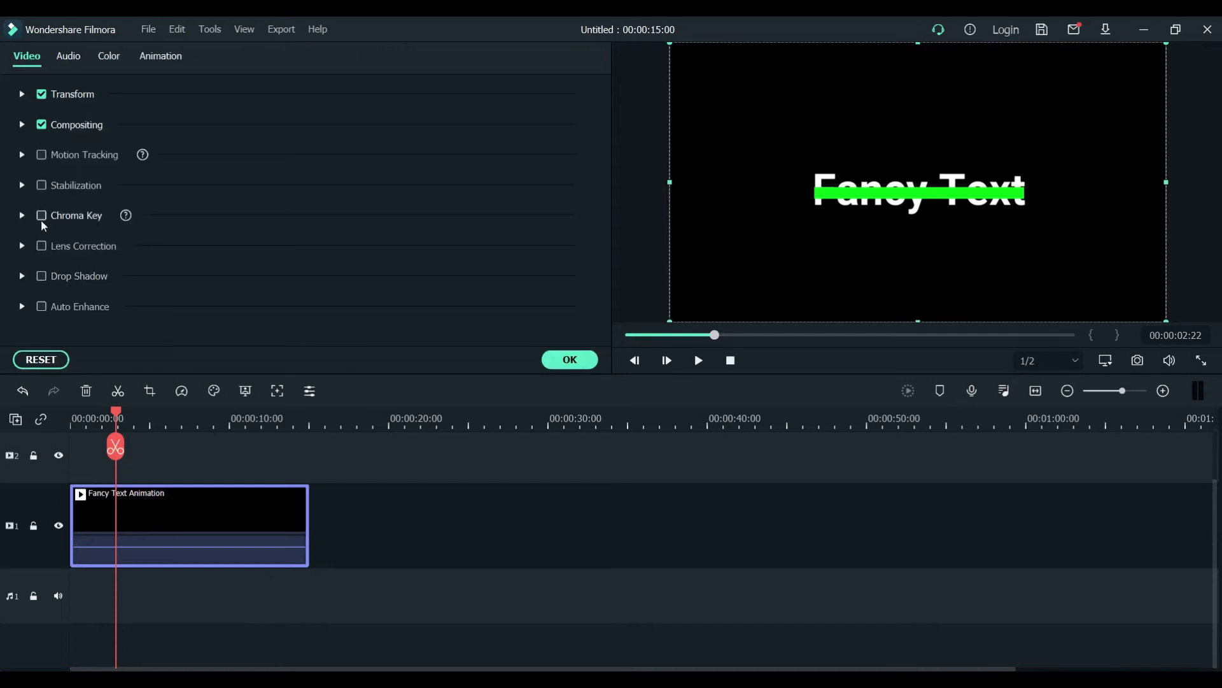
click(39, 217)
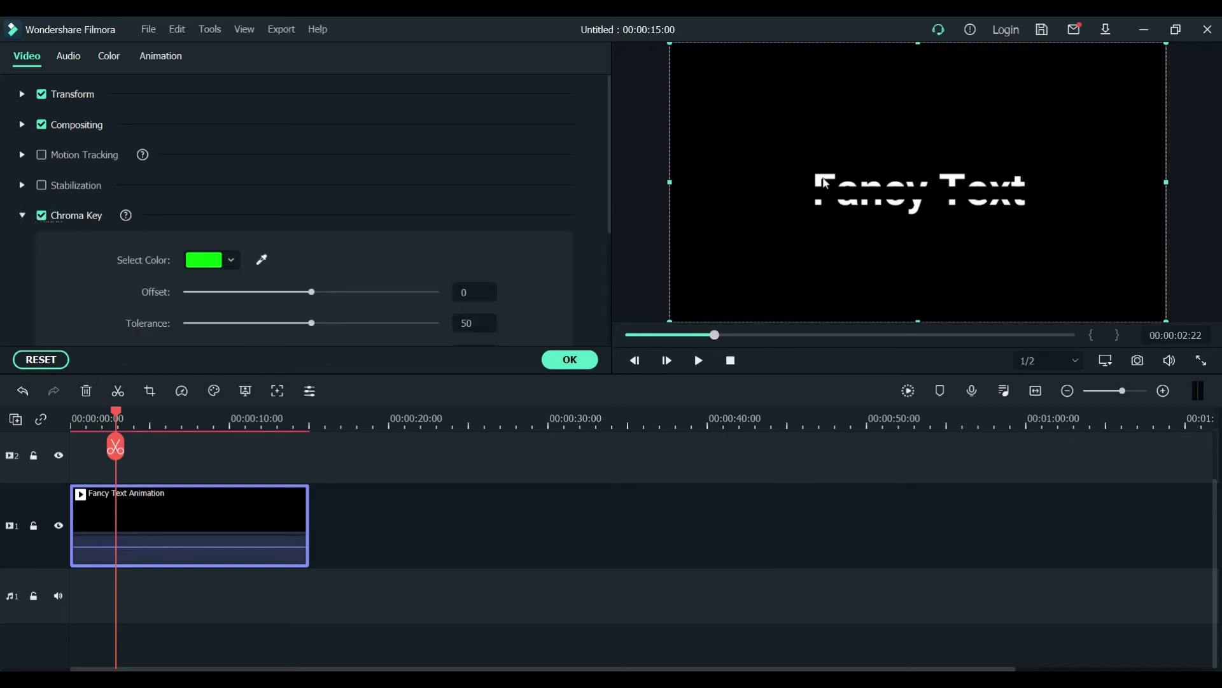
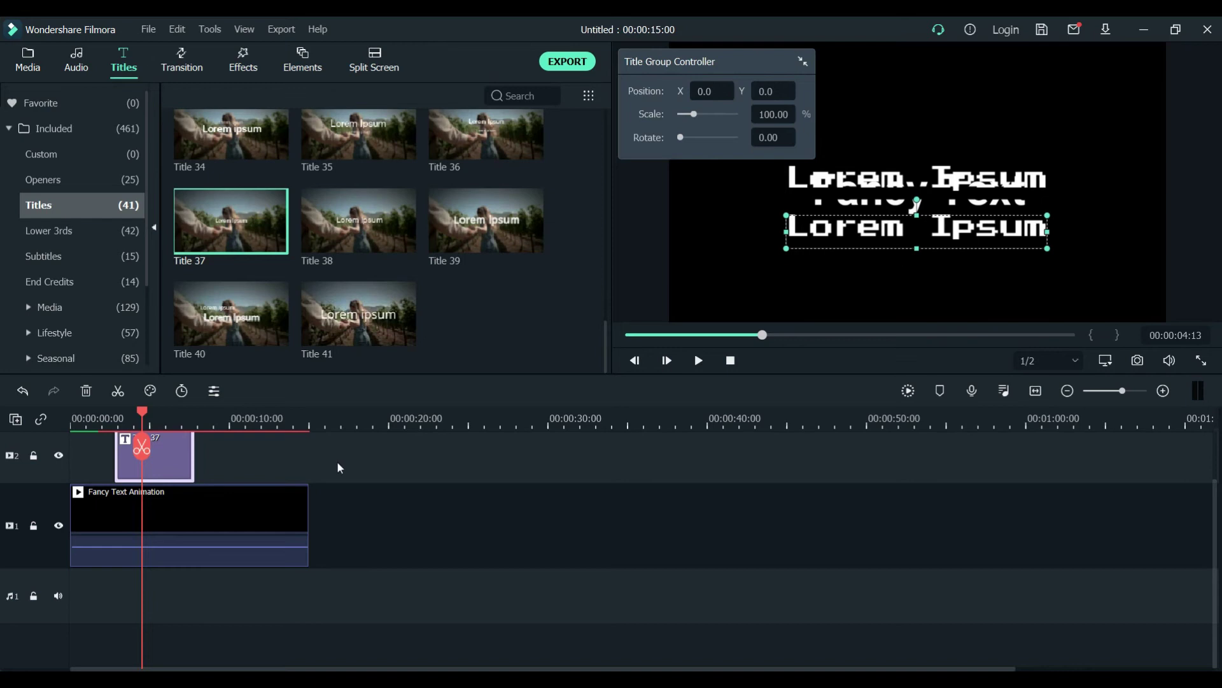
Replace the Title 37 clip on track 2 with Title 38 and move its "Lorem Ipsum" text below the word "Animation"
key(Delete)
mouse_move(364, 221)
drag(364, 220, 150, 479)
click(162, 417)
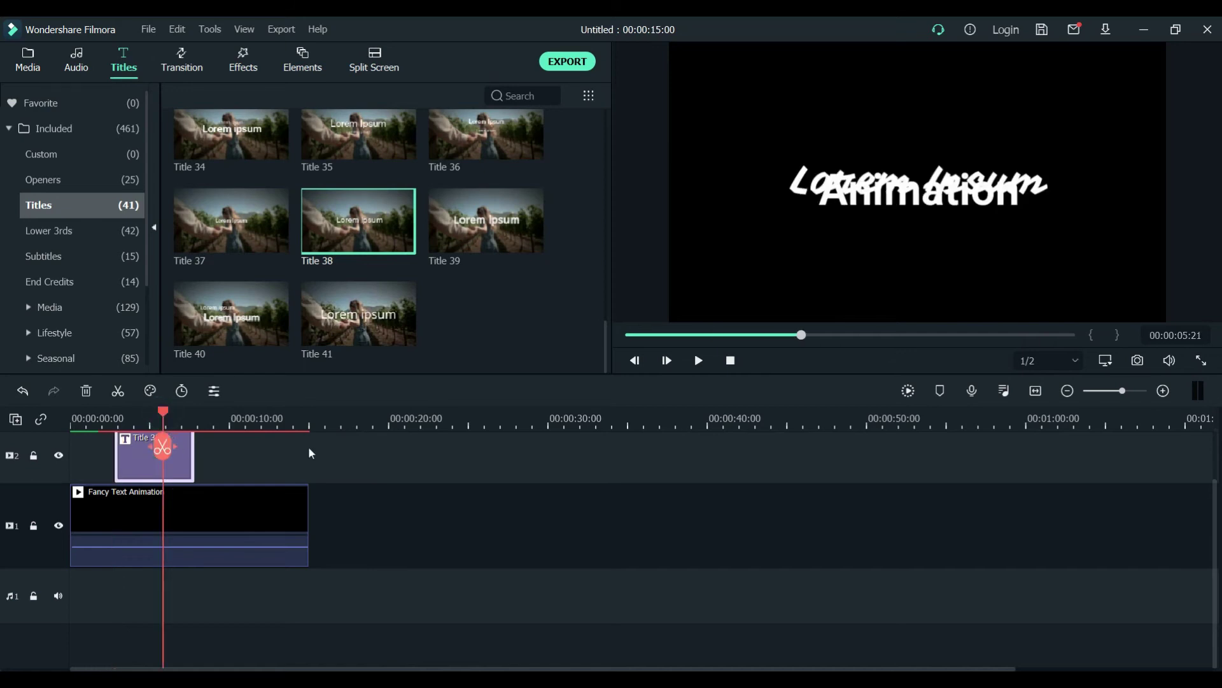
click(885, 185)
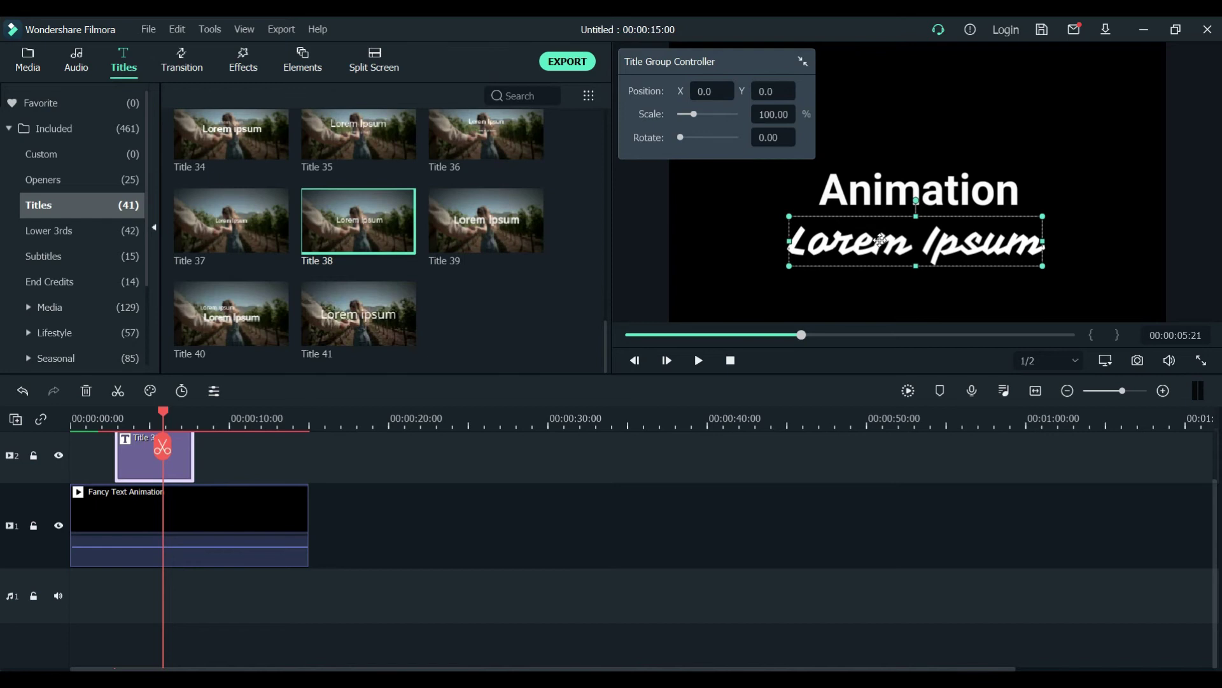
Replace the "Lorem Ipsum" text of the Title 38 clip with "Photologix Studio"
double_click(880, 240)
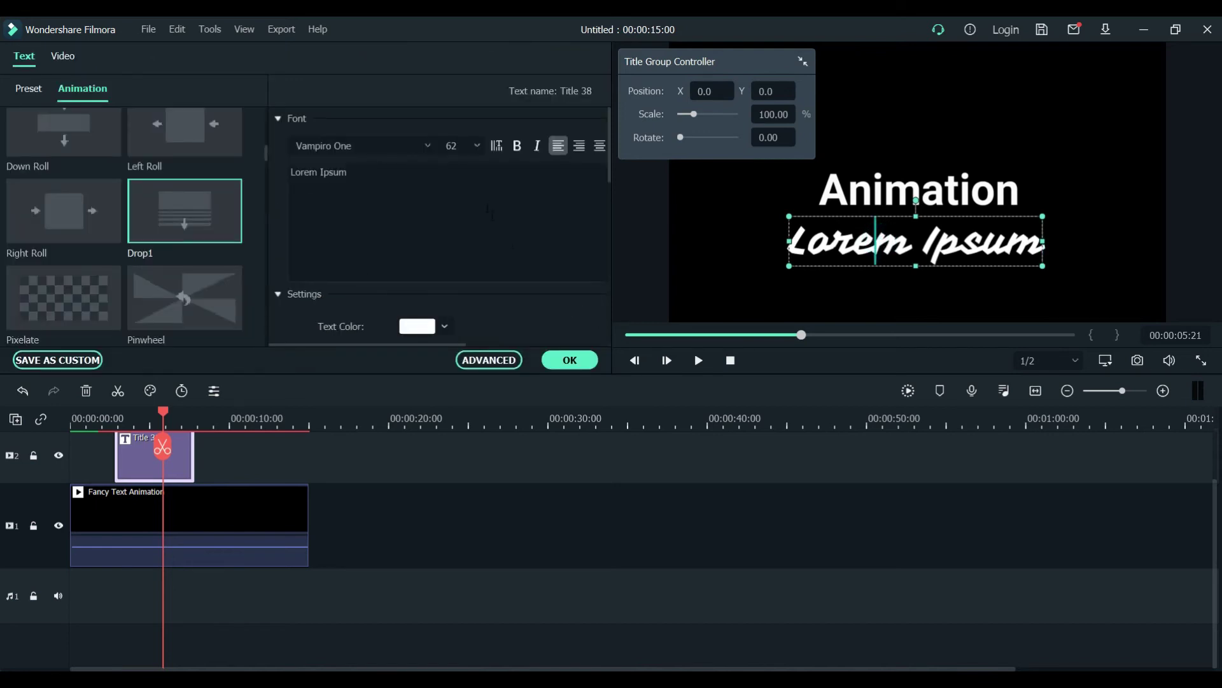
triple_click(366, 167)
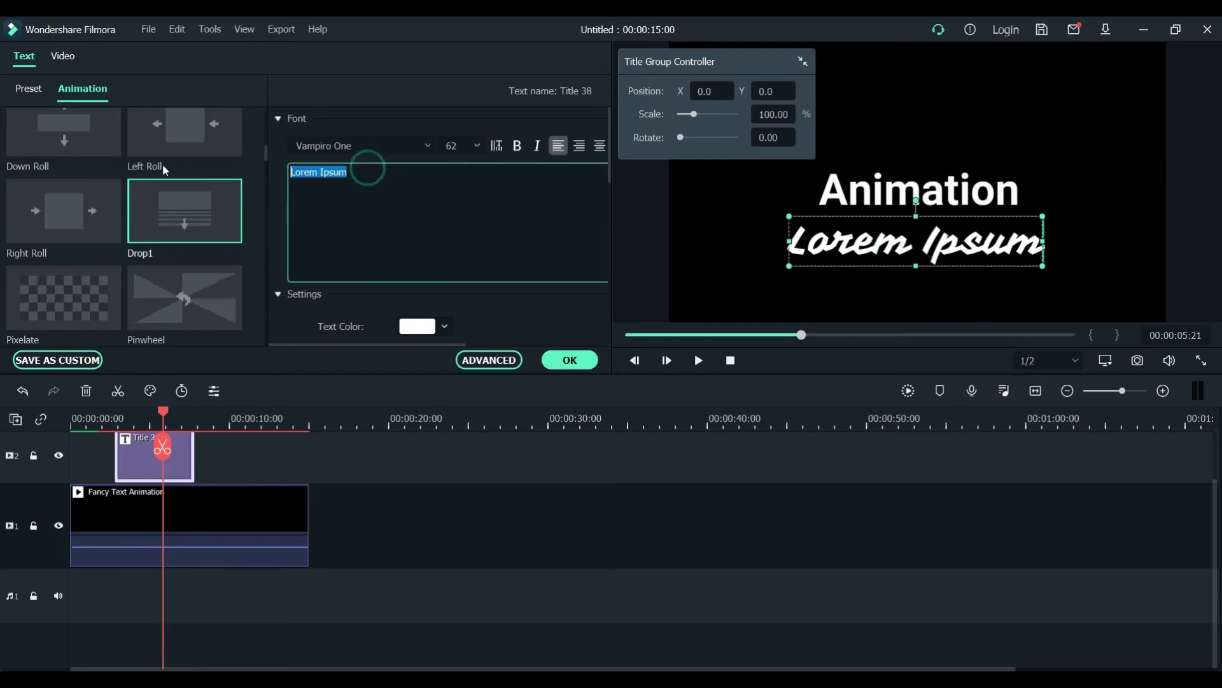
click(26, 88)
triple_click(388, 172)
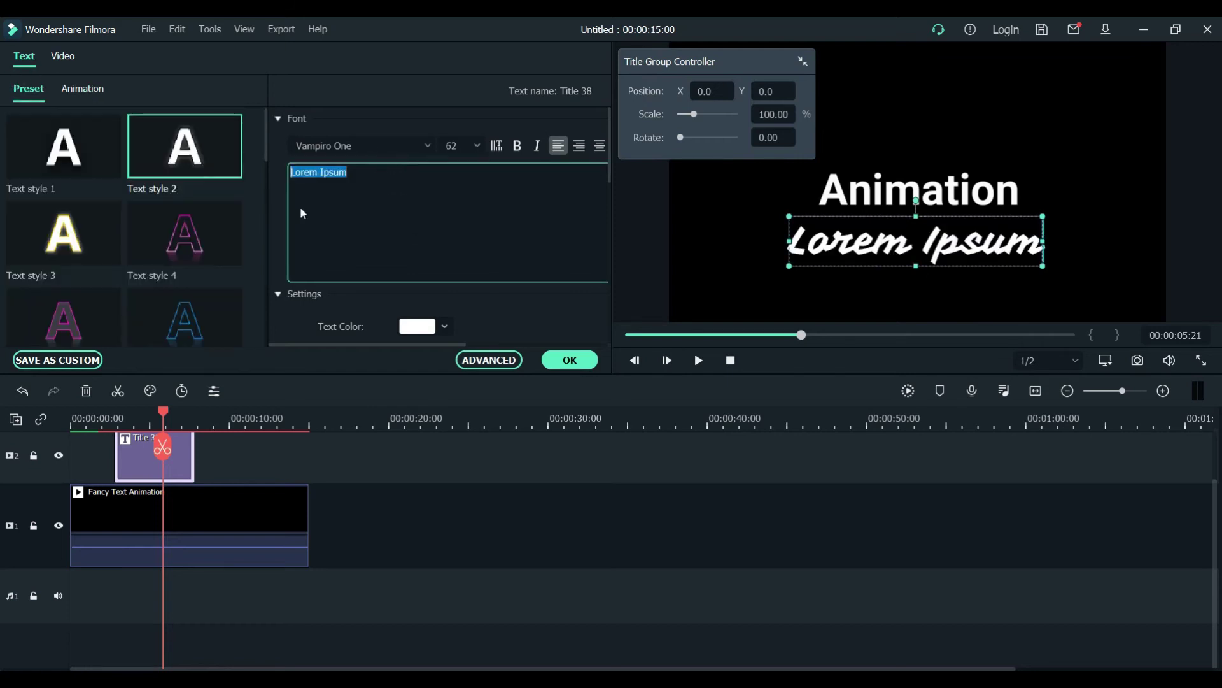
text(P)
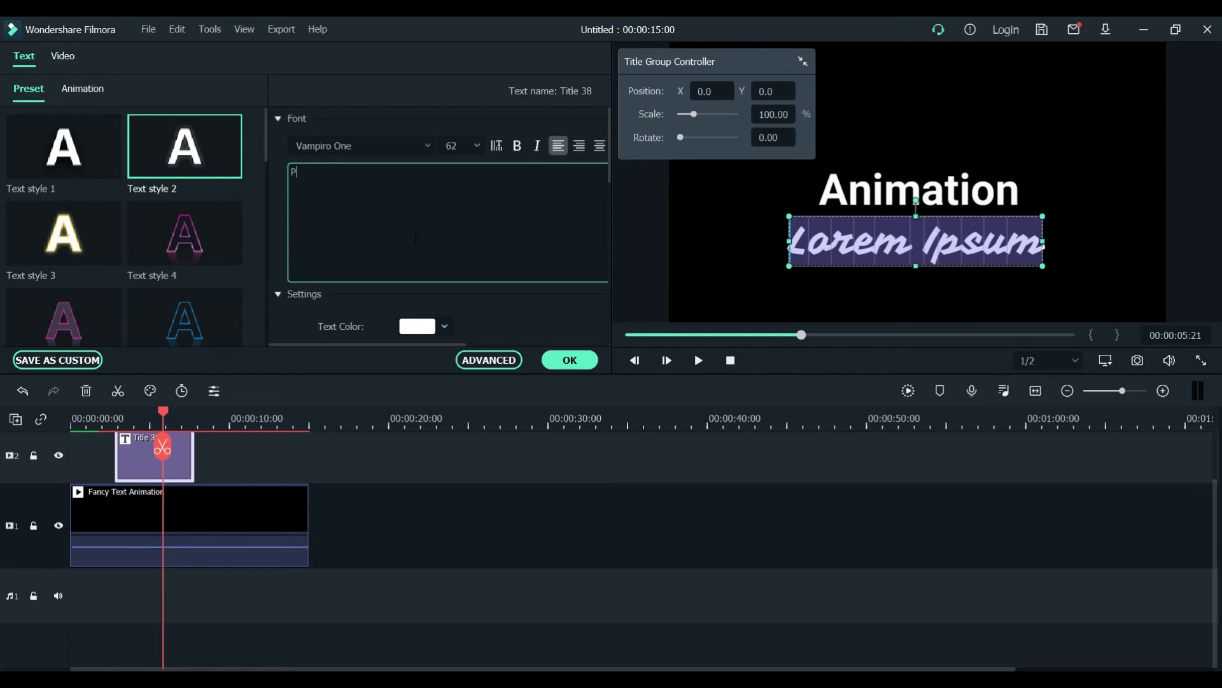
text(hotologix Studio)
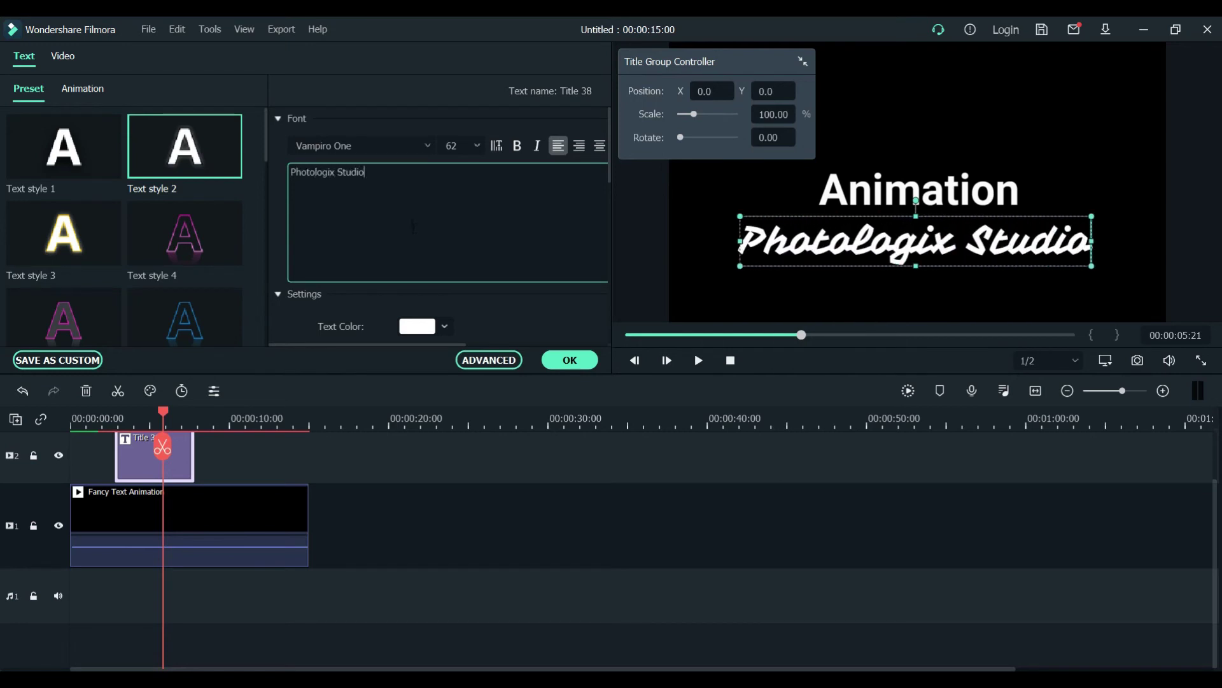
Set the "Photologix Studio" text to the Verdana font at size 22
triple_click(395, 173)
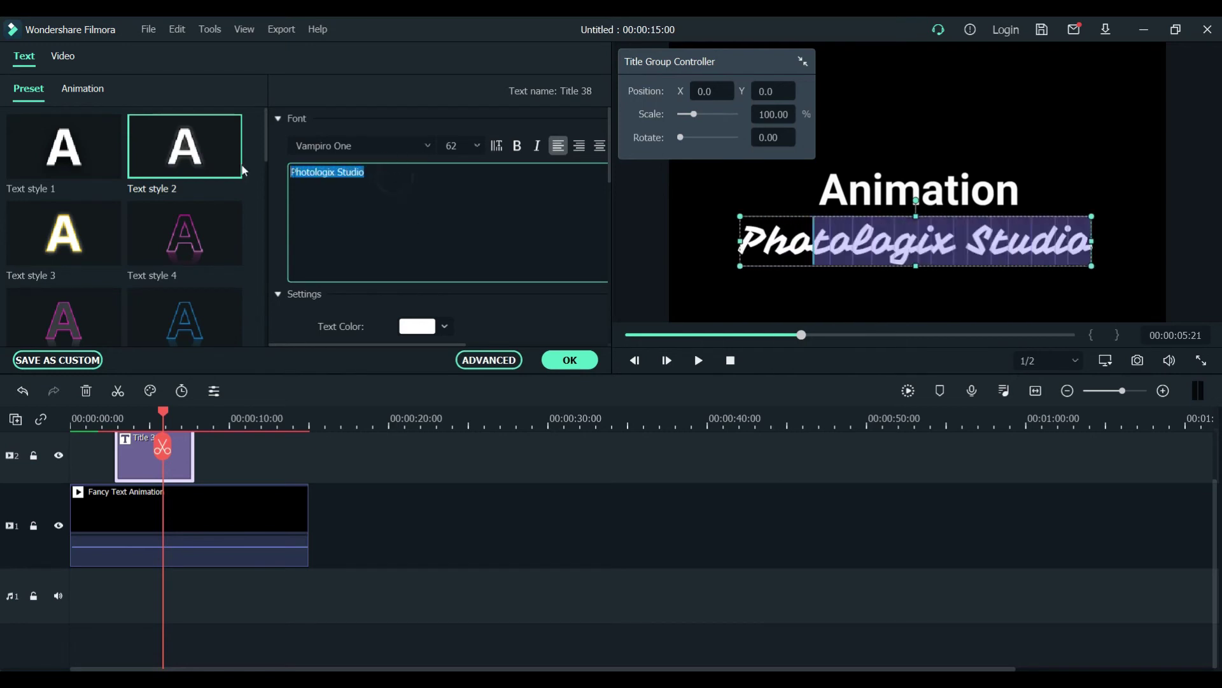
click(477, 148)
click(411, 133)
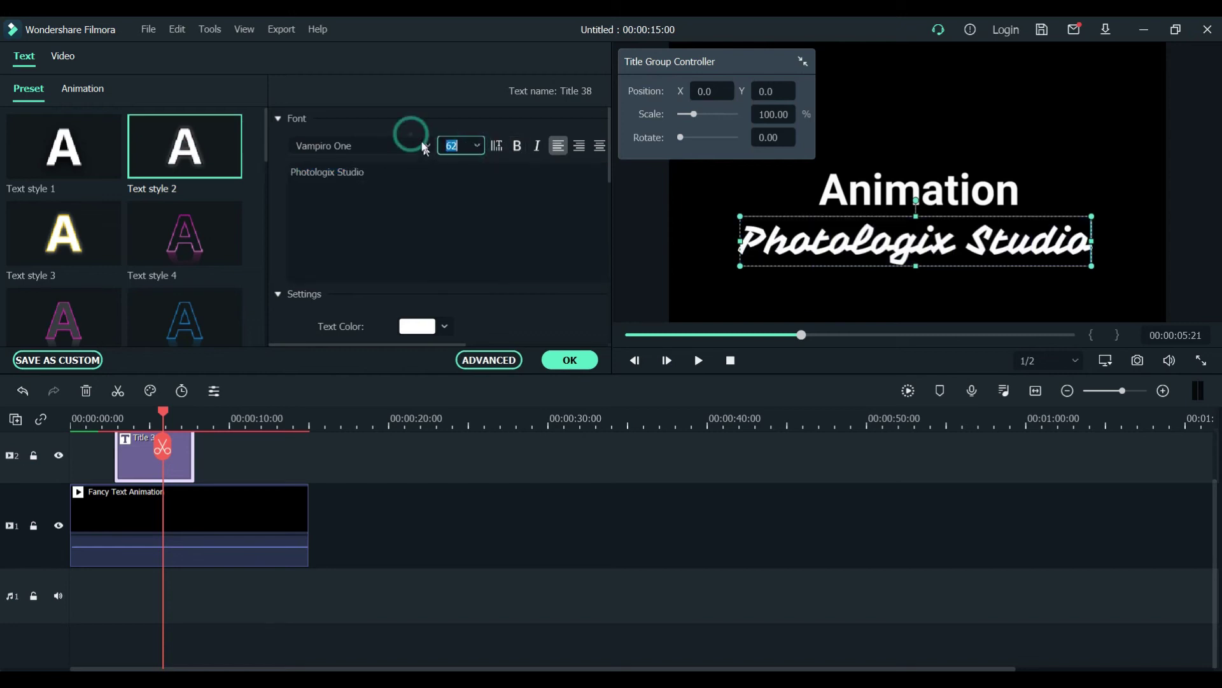
scroll(438, 192, down, 15)
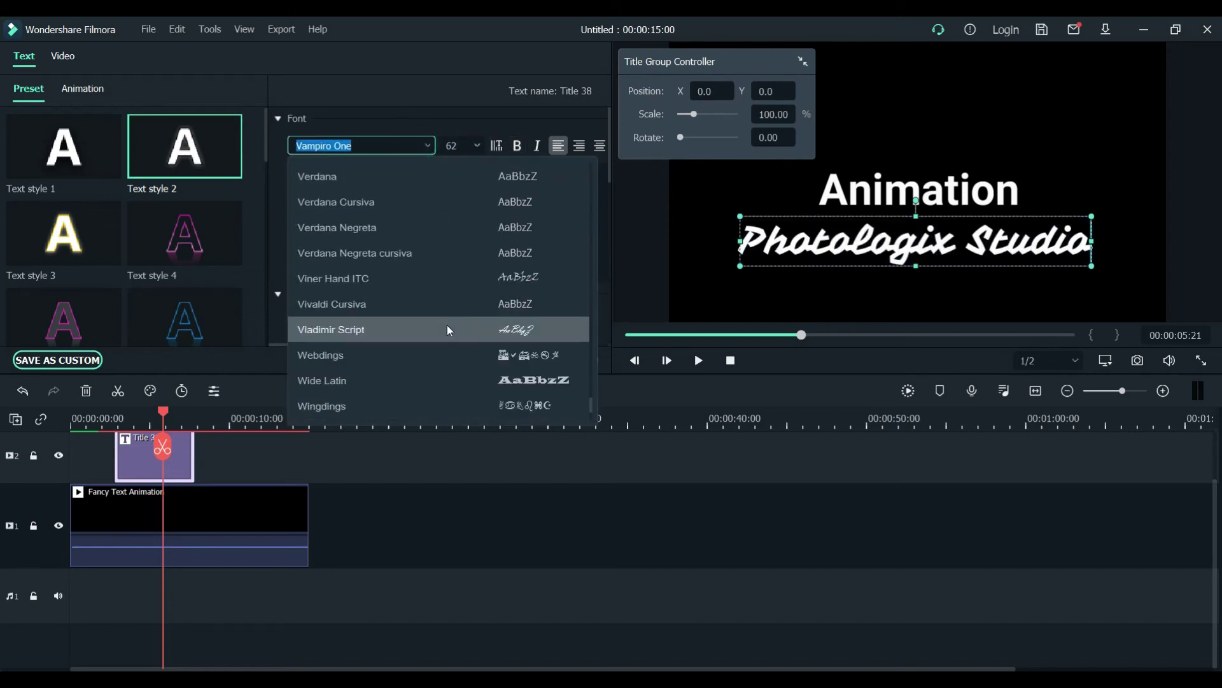
click(368, 184)
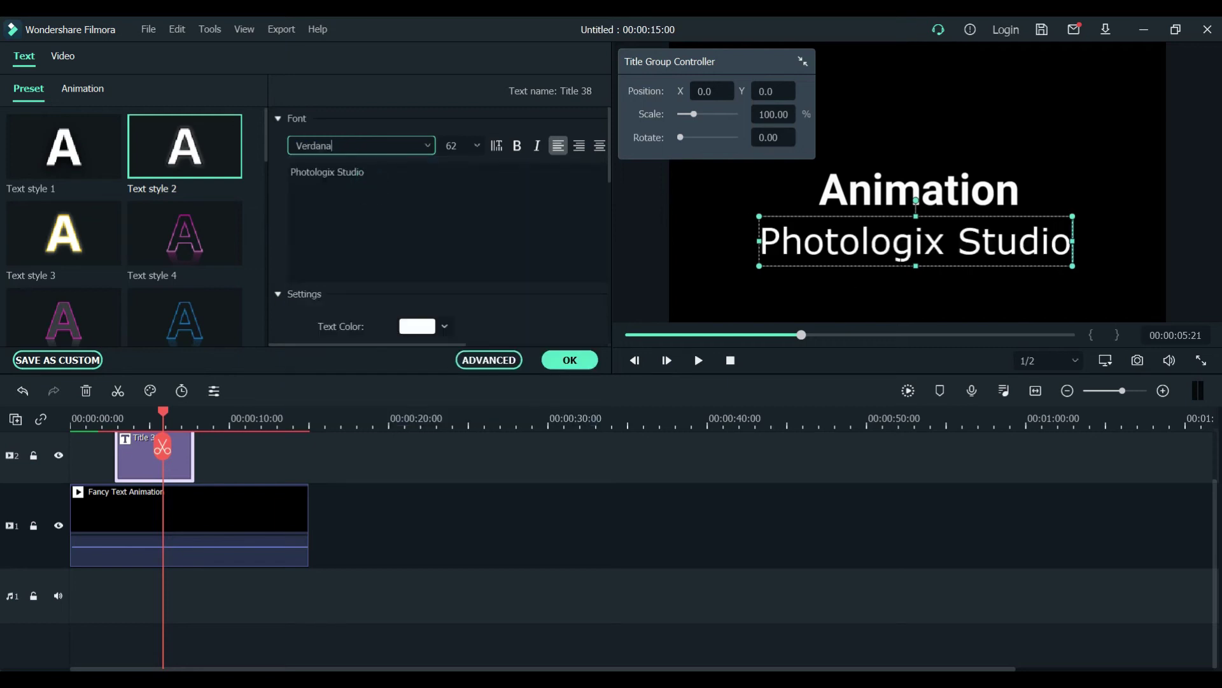
click(475, 146)
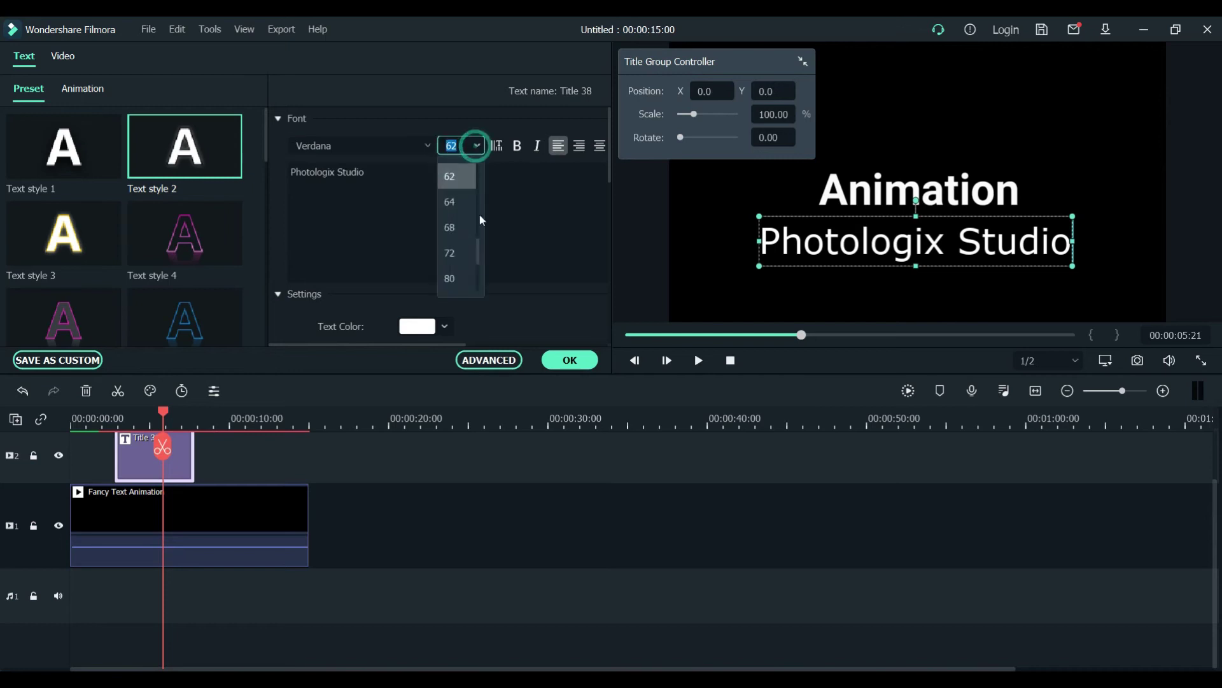
click(470, 188)
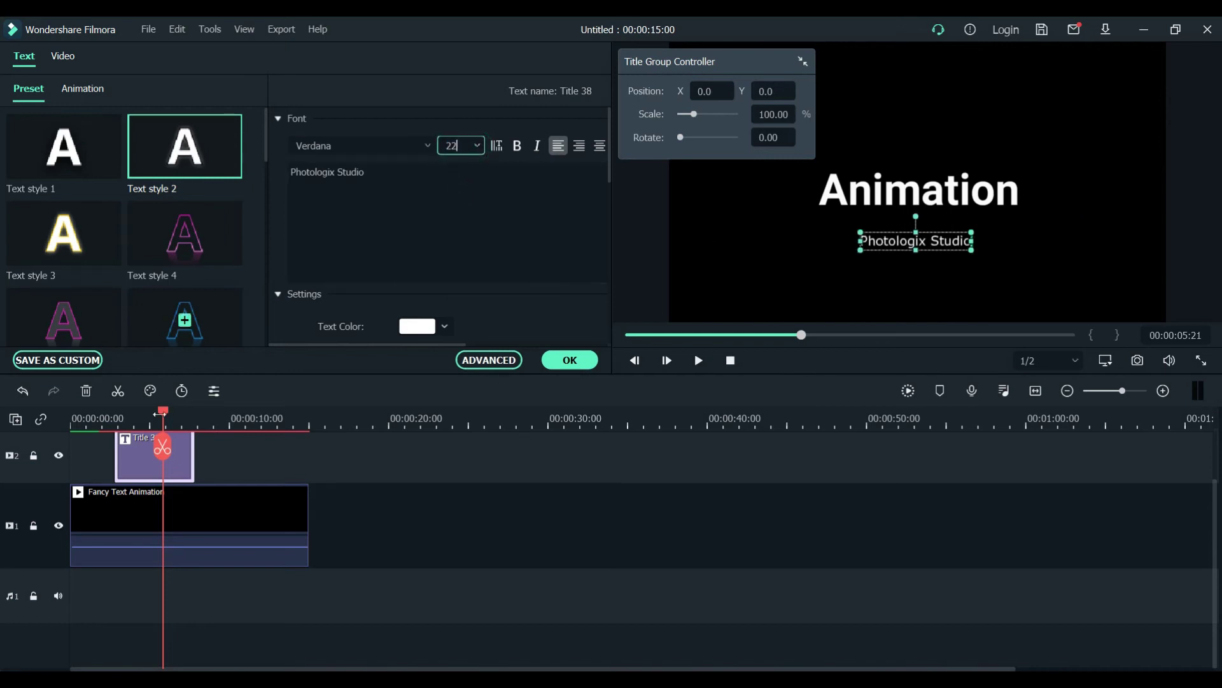
Move the Title 38 clip to the start of track 2 and place the playhead at 00:00:02:01
drag(163, 413, 123, 411)
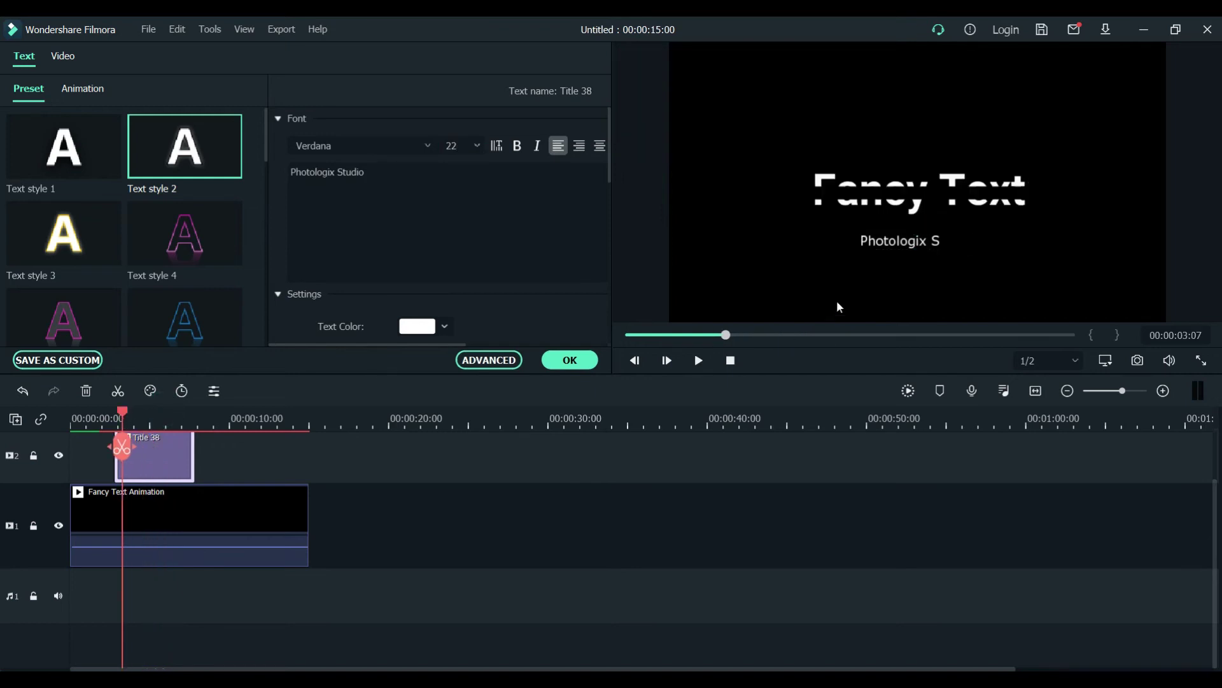
drag(142, 464, 82, 456)
drag(122, 411, 102, 414)
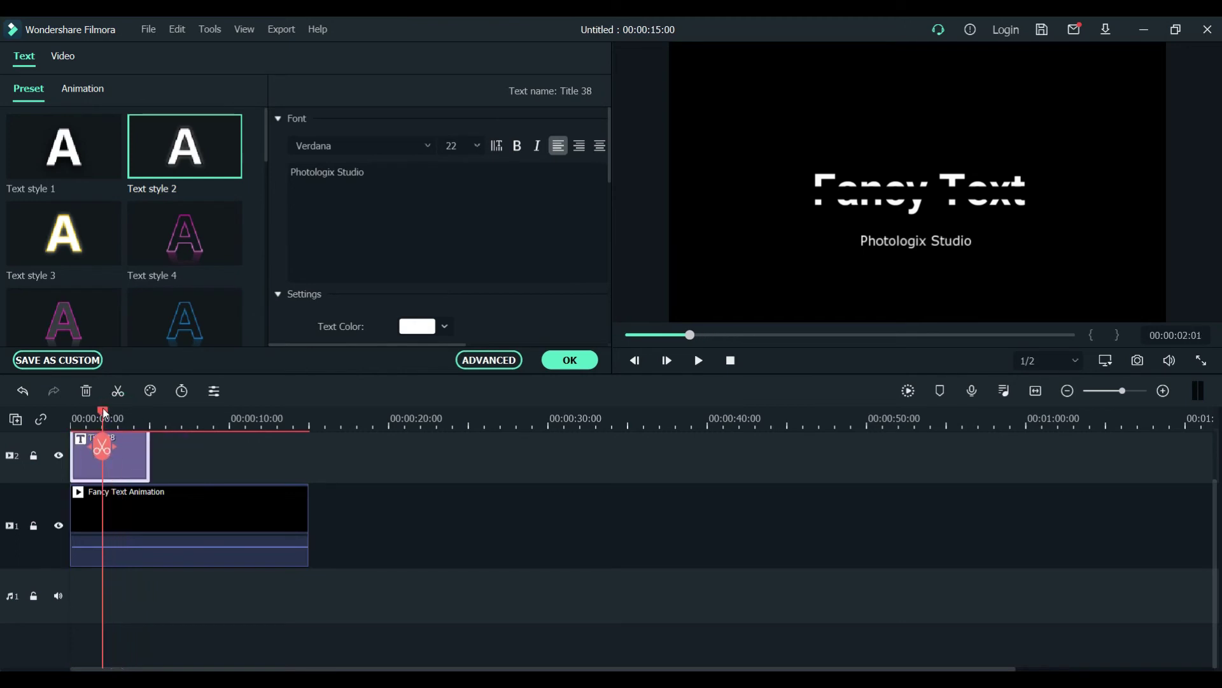
Move the "Photologix Studio" text up into the cut-out gap of "Fancy Text", starting at the letter F
click(931, 246)
drag(940, 232, 894, 187)
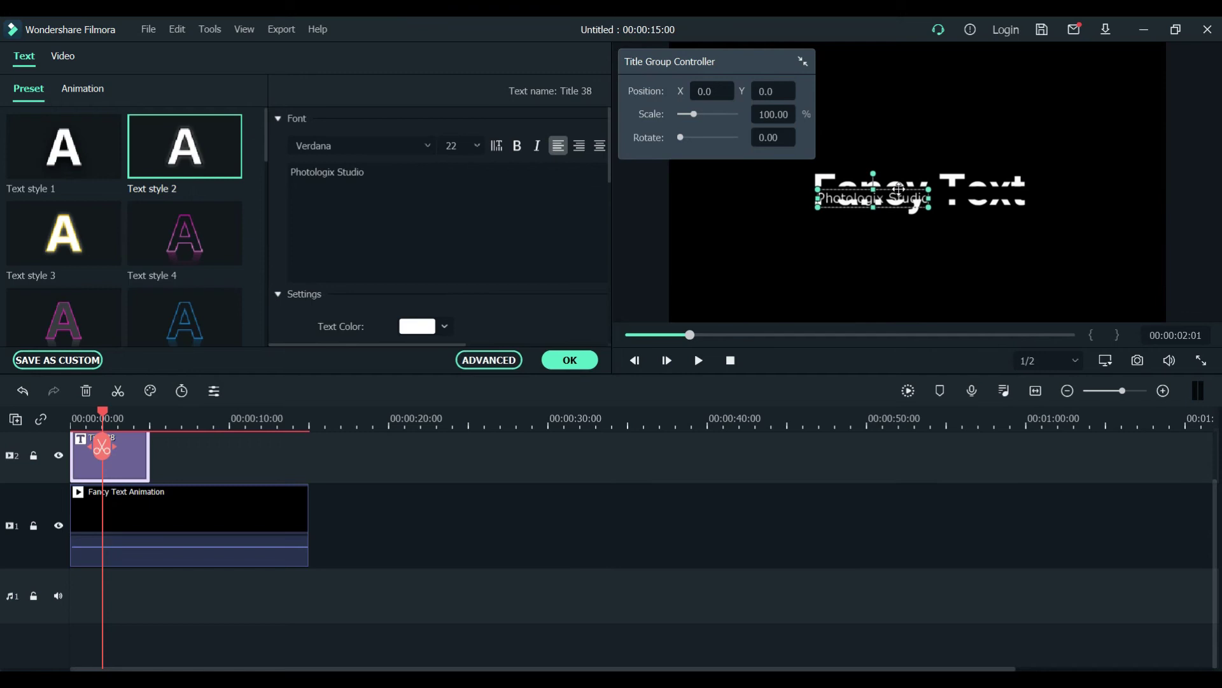
key(Up)
key(Up)
key(Up)
key(Up)
key(Up)
key(Up)
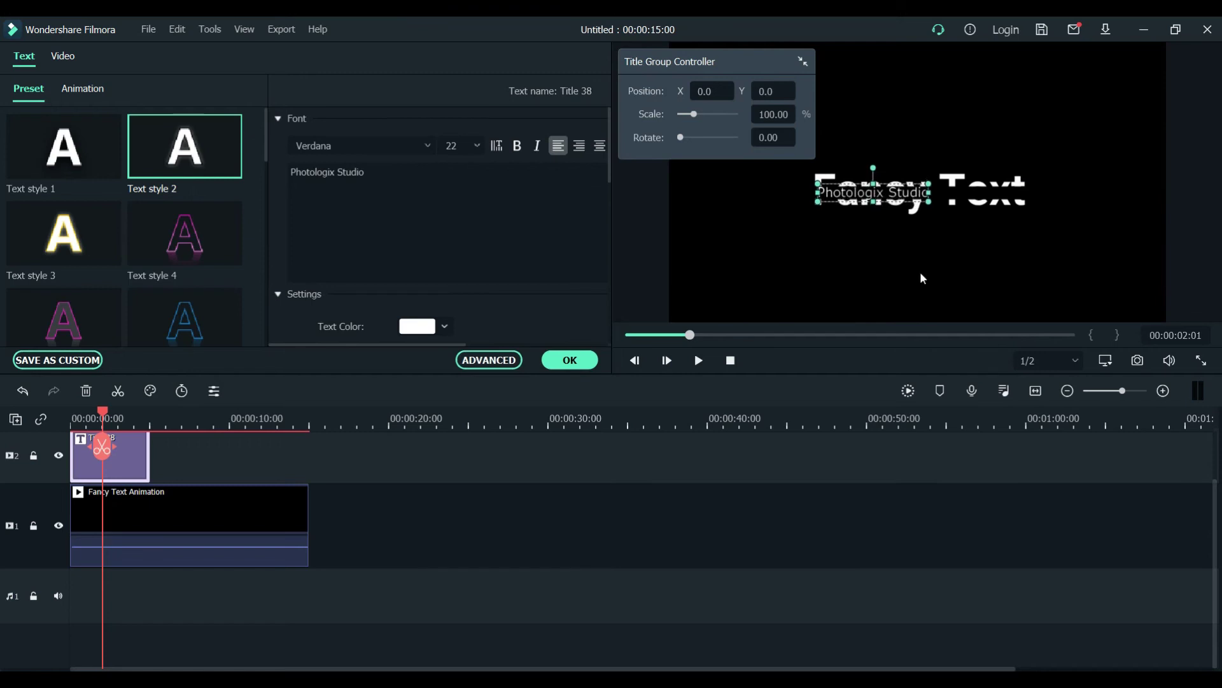
Select the "Photologix Studio" text again and open it in the advanced text editor
click(923, 279)
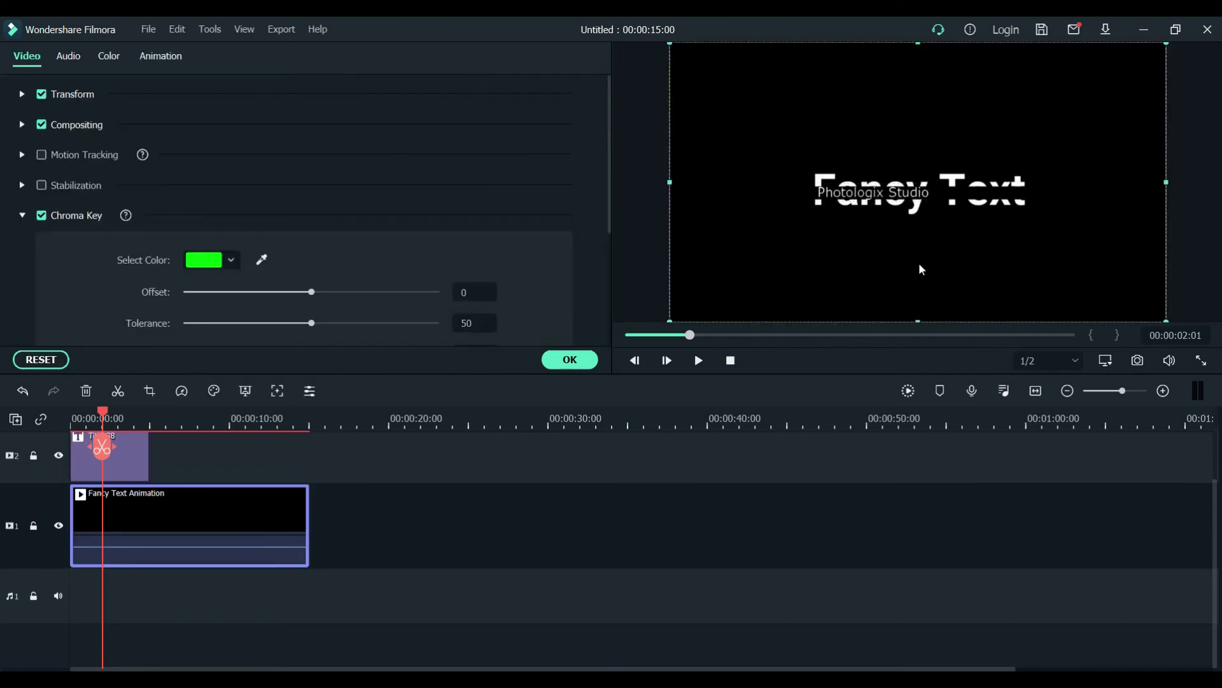
click(902, 201)
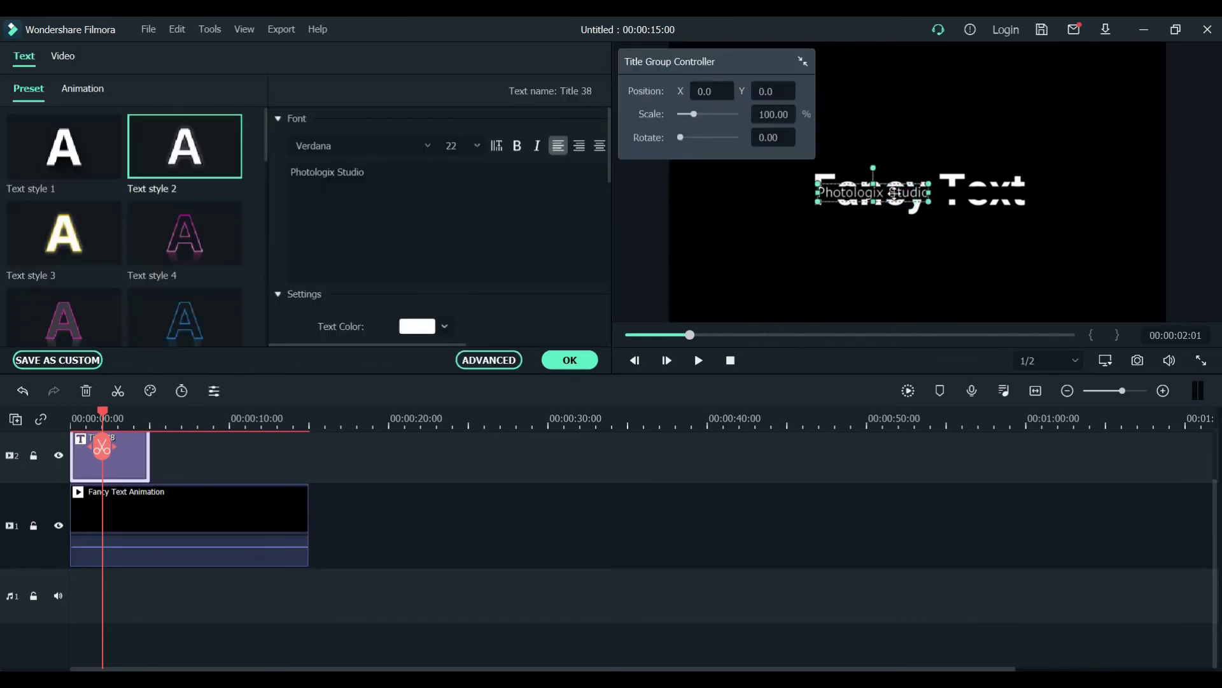
click(507, 357)
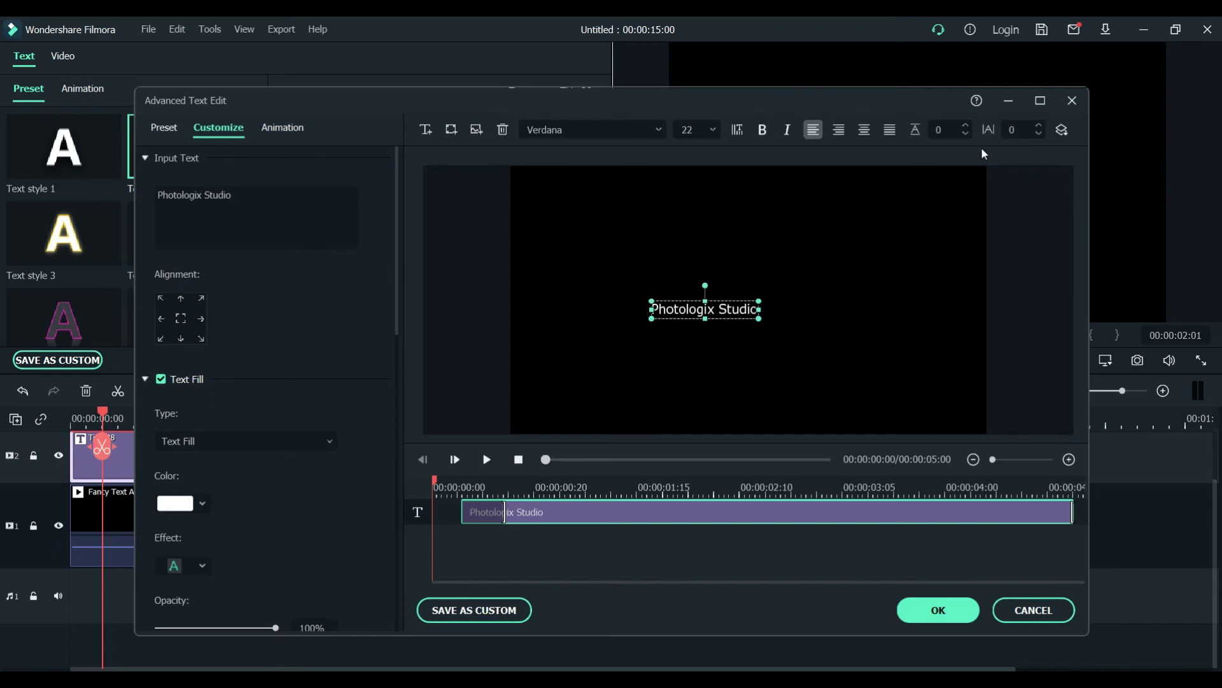
click(938, 129)
text(2)
key(Return)
key(Down)
key(Down)
key(Down)
key(Down)
click(940, 130)
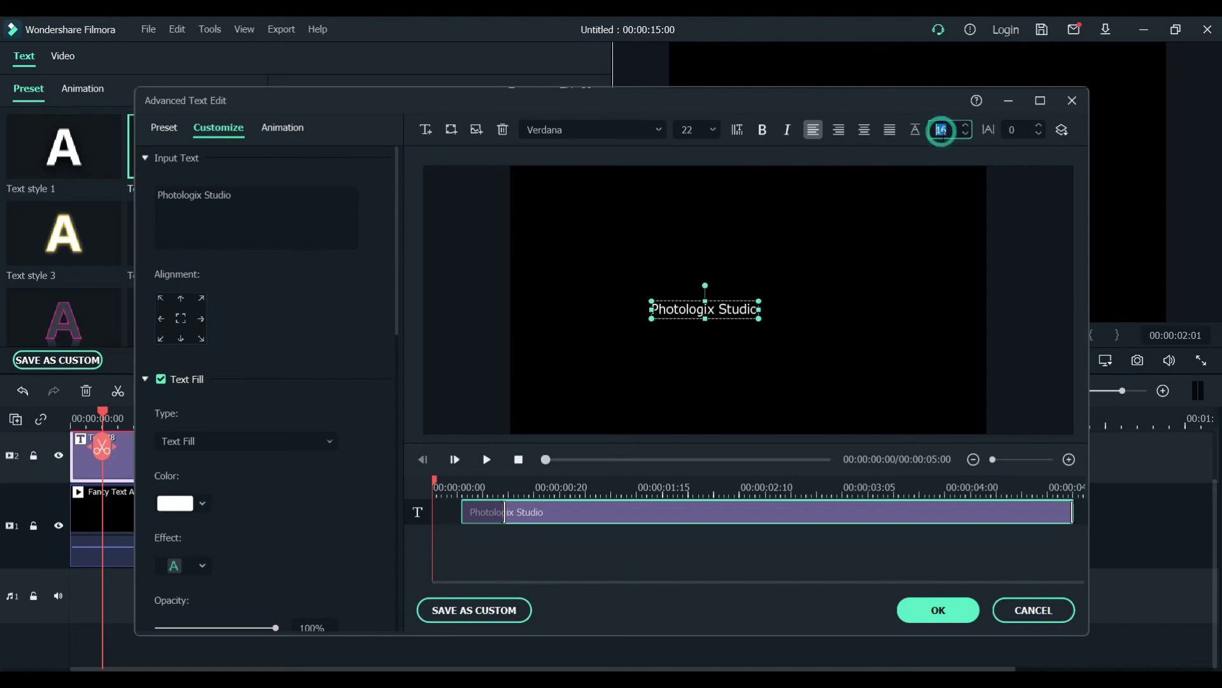
text(0)
key(Return)
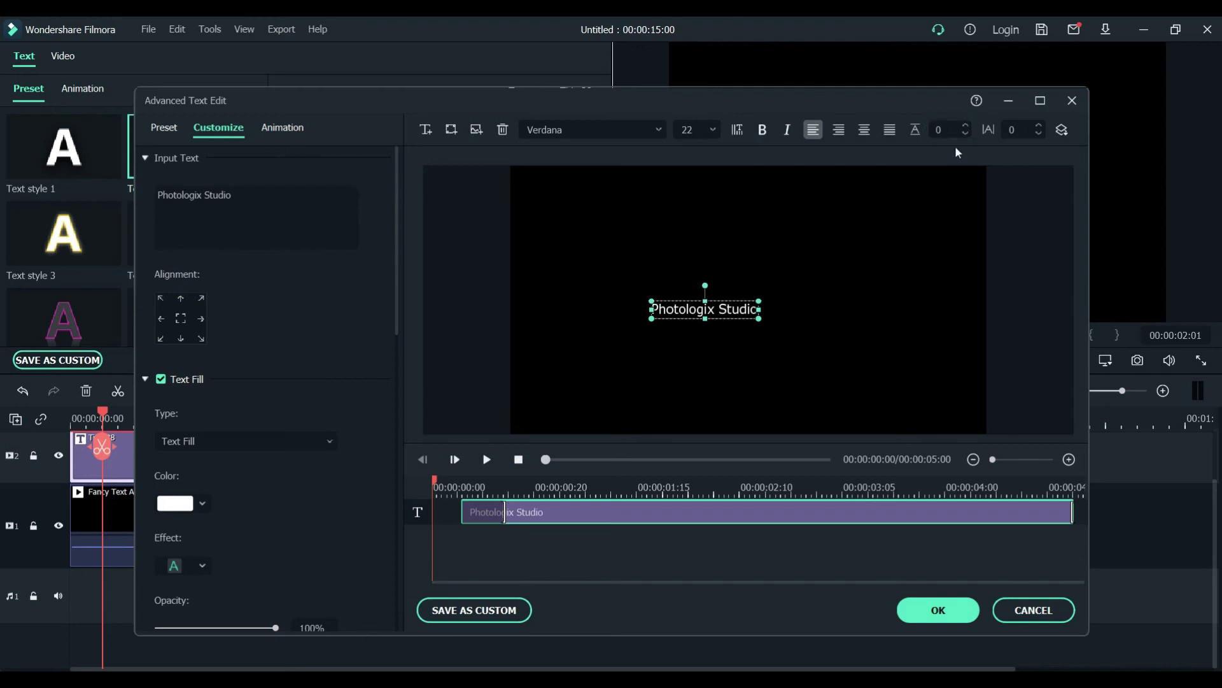
Try a letter spacing of 20 on the "Photologix Studio" text
click(1012, 129)
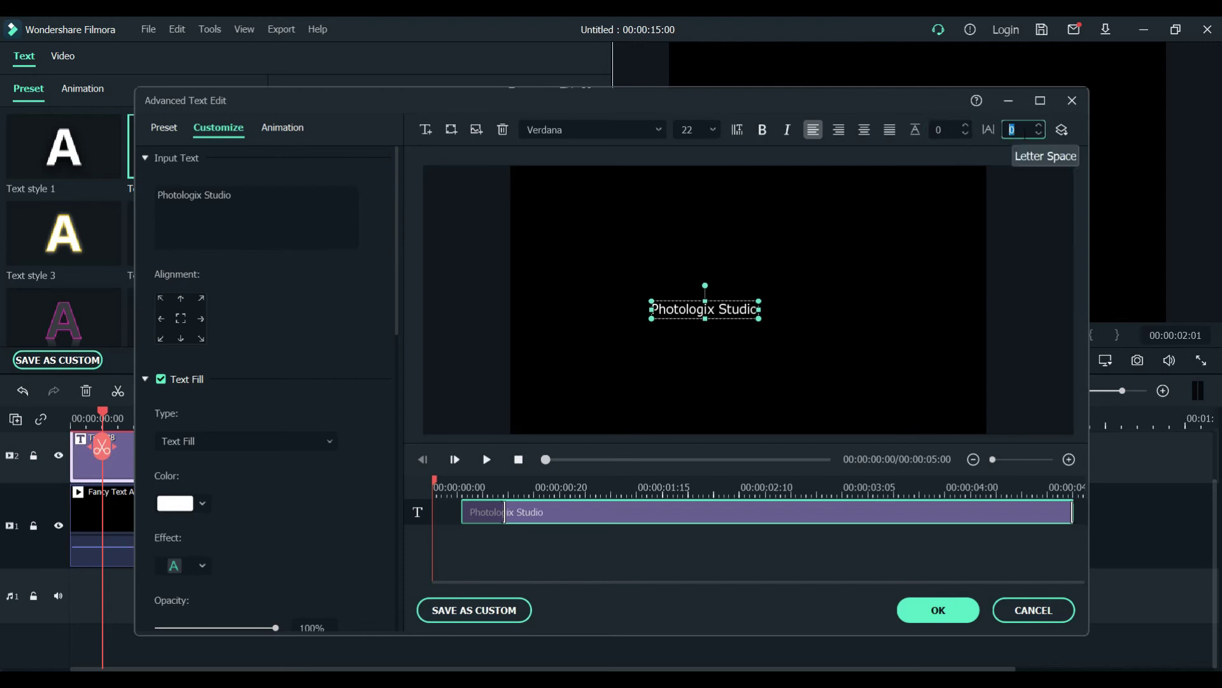
text(20)
key(Return)
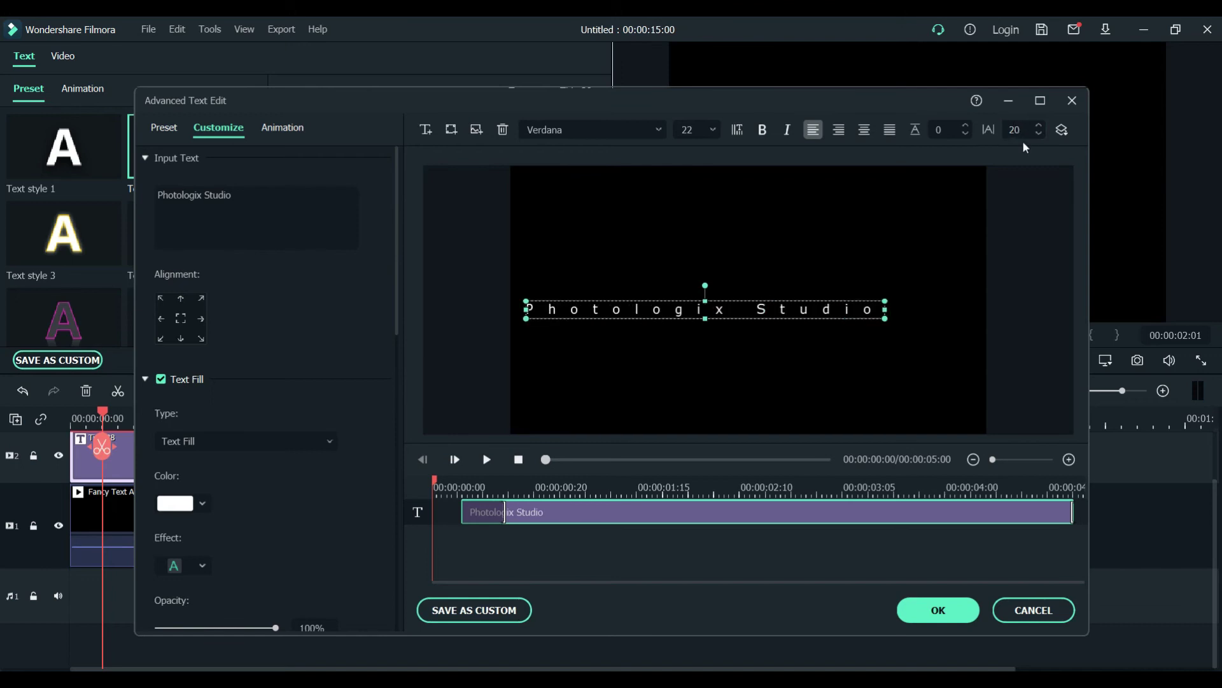
At 00:00:02:17, center the "Photologix Studio" text over "Fancy Text" and set its letter spacing to 8
drag(887, 104, 874, 78)
click(554, 459)
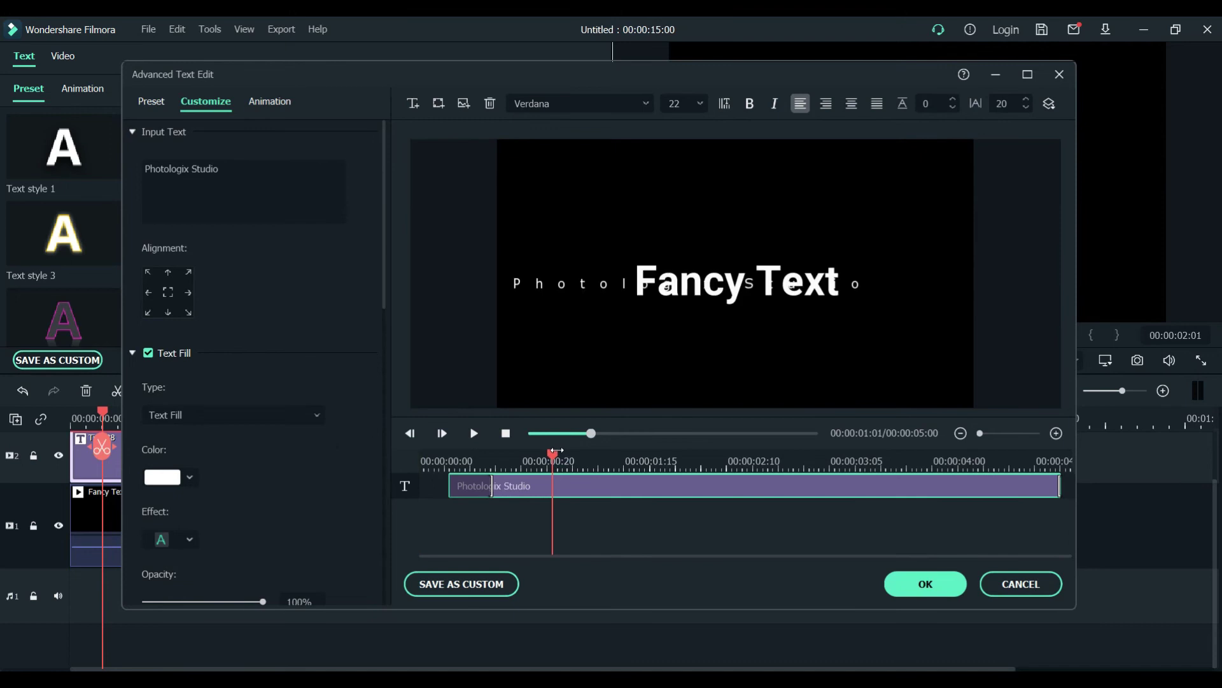
drag(555, 459, 767, 474)
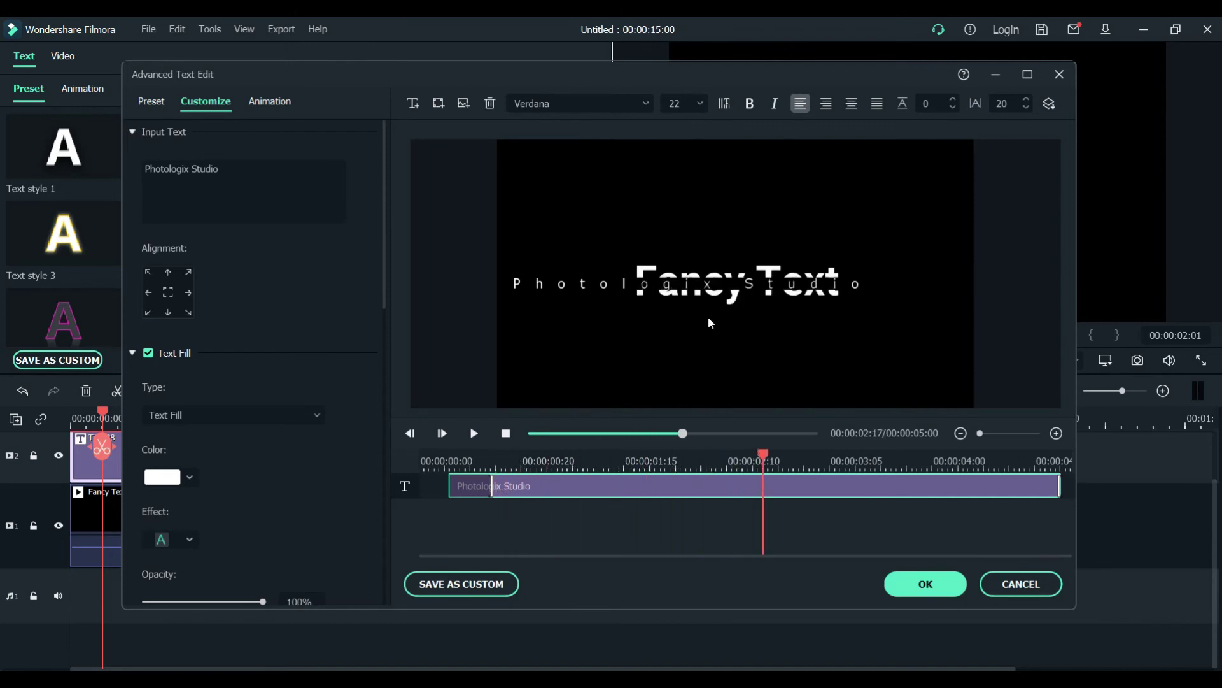
click(606, 285)
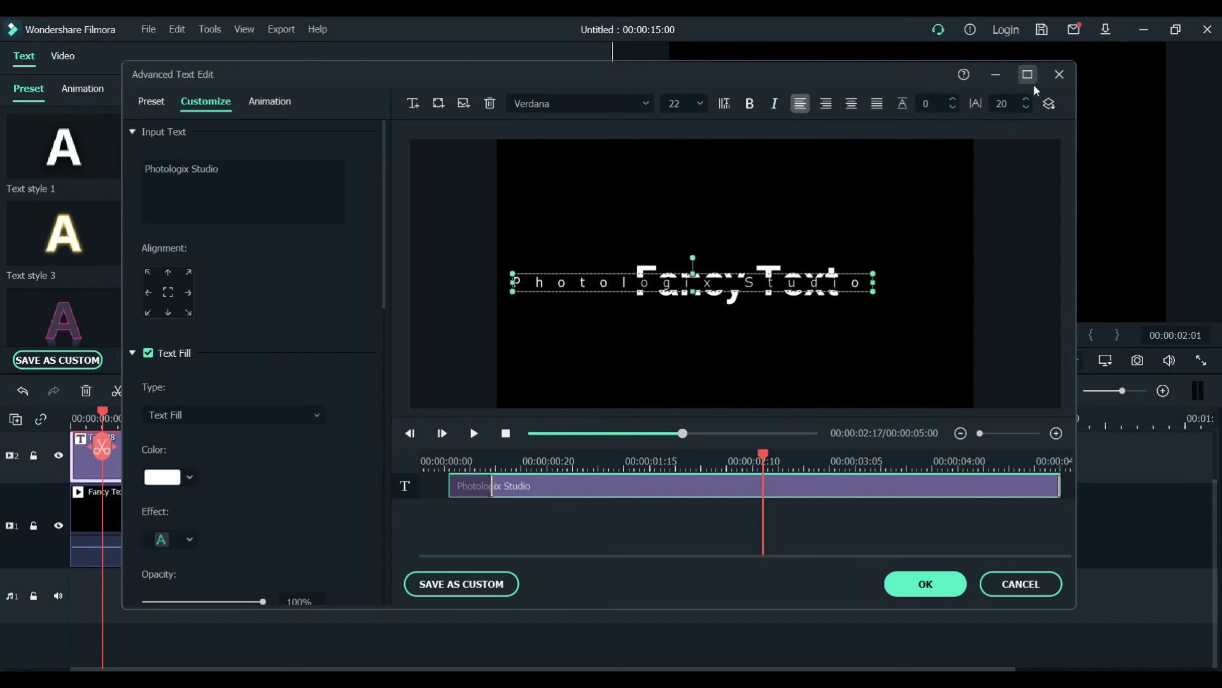
scroll(1006, 105, down, 2)
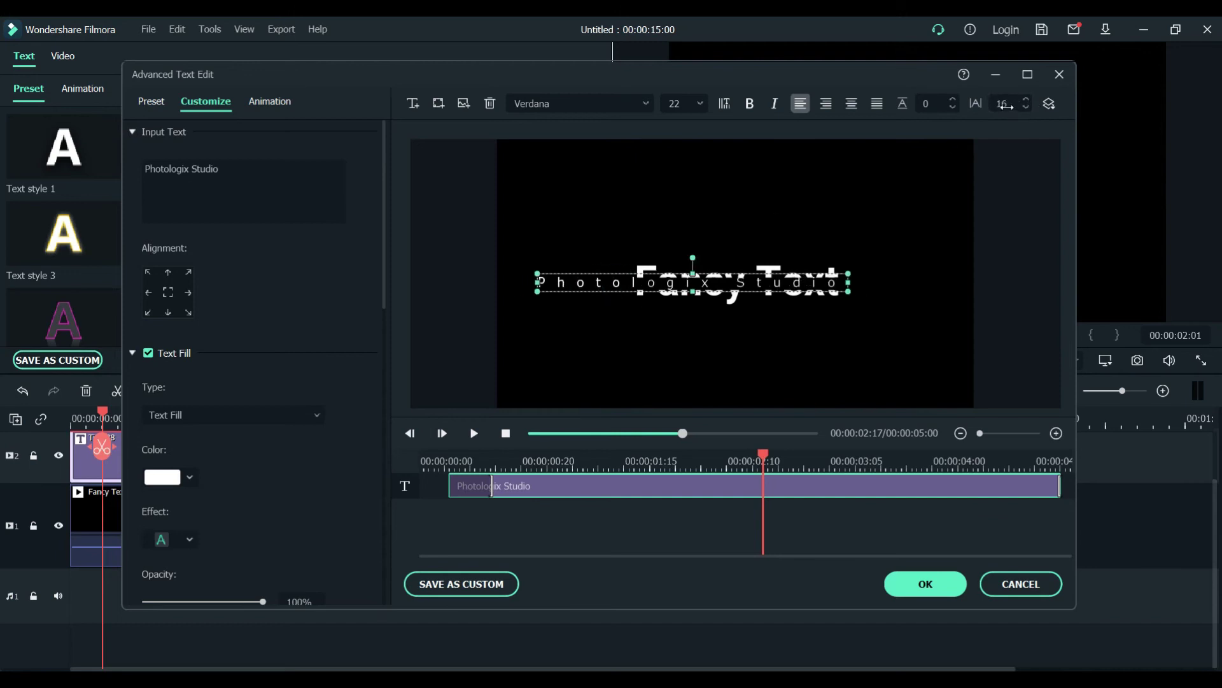
scroll(1006, 105, down, 13)
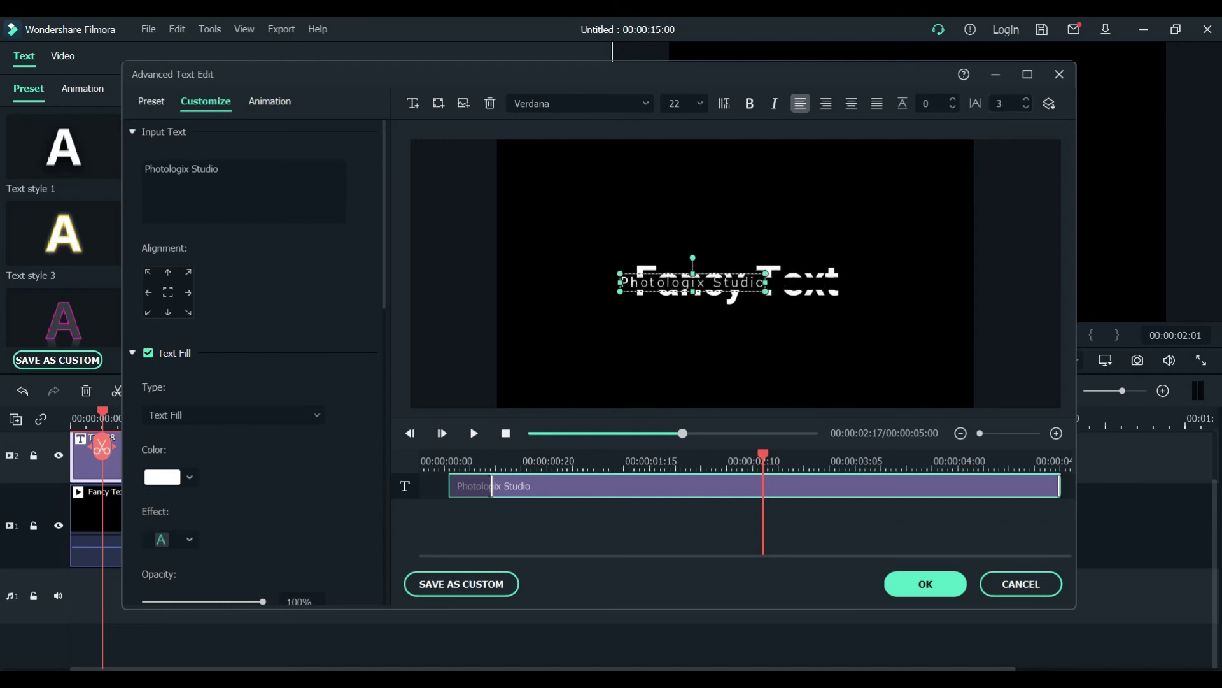
scroll(1006, 105, up, 10)
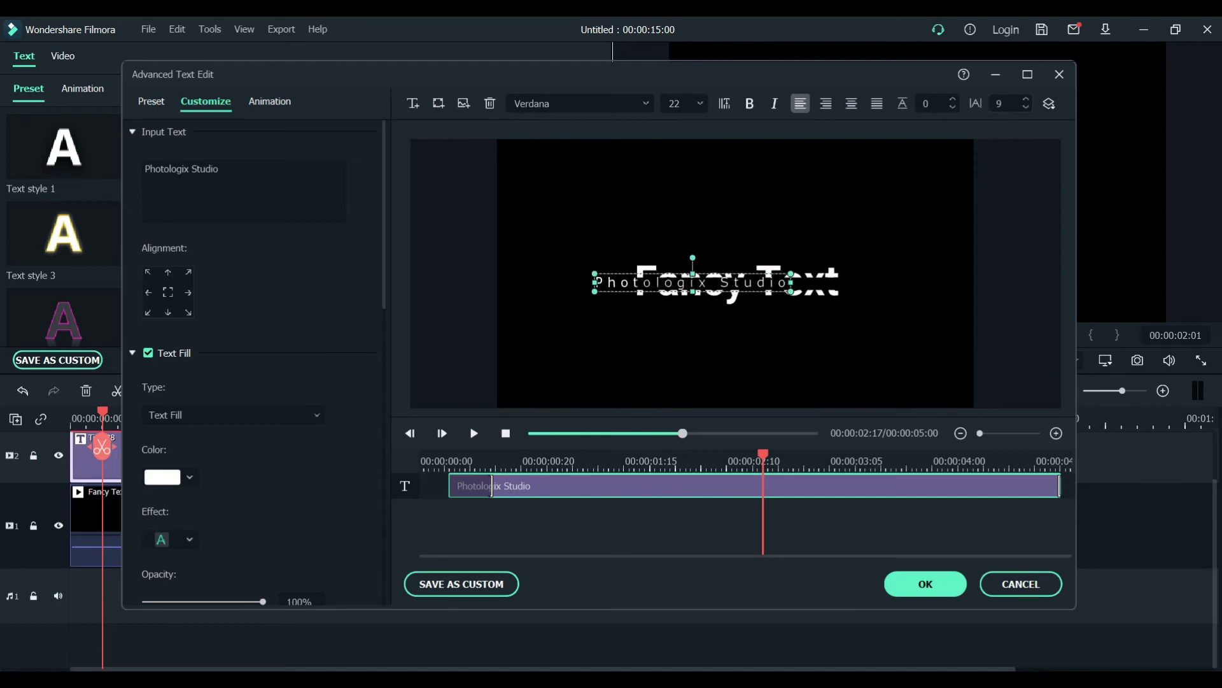
drag(736, 282, 774, 288)
double_click(1002, 104)
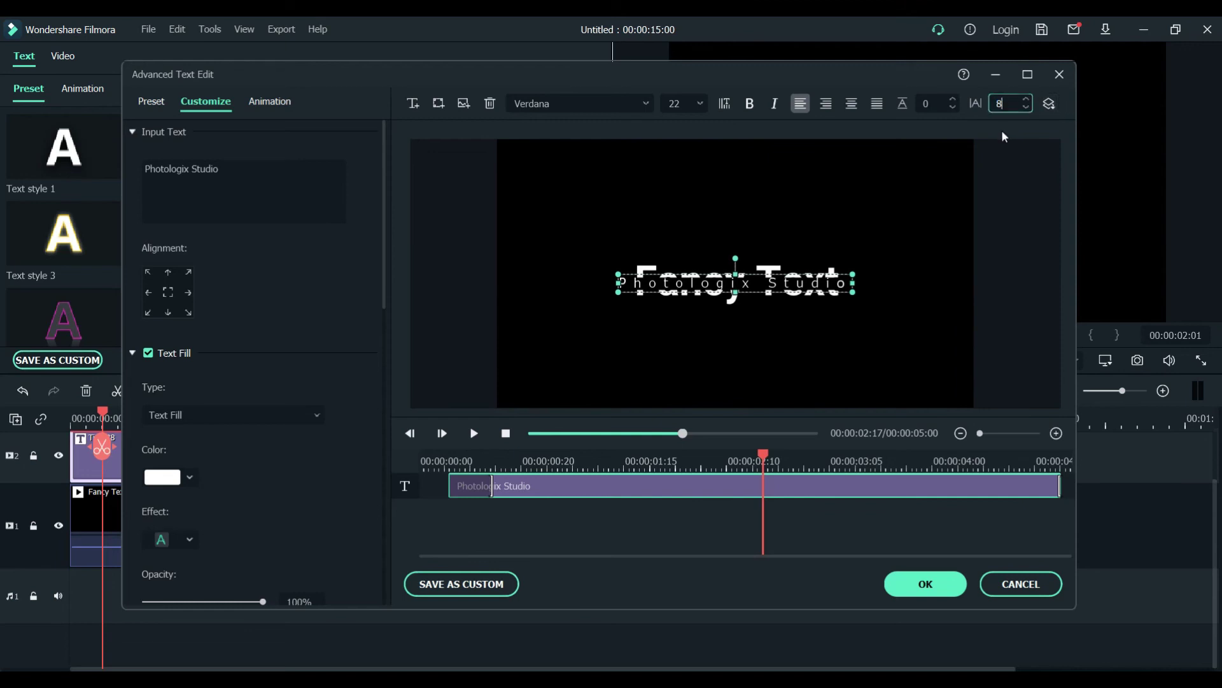
key(Return)
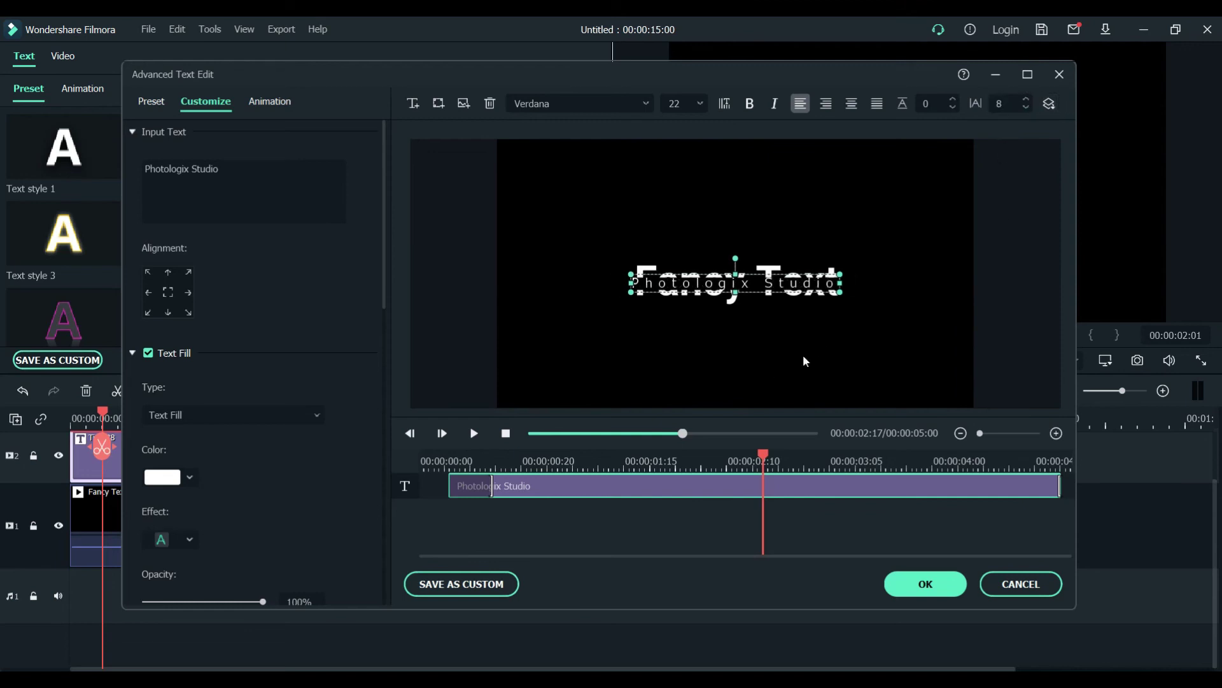
Fine-tune the "Photologix Studio" position so it starts at the F of "Fancy Text" and sits inside the horizontal gap
drag(750, 280, 755, 281)
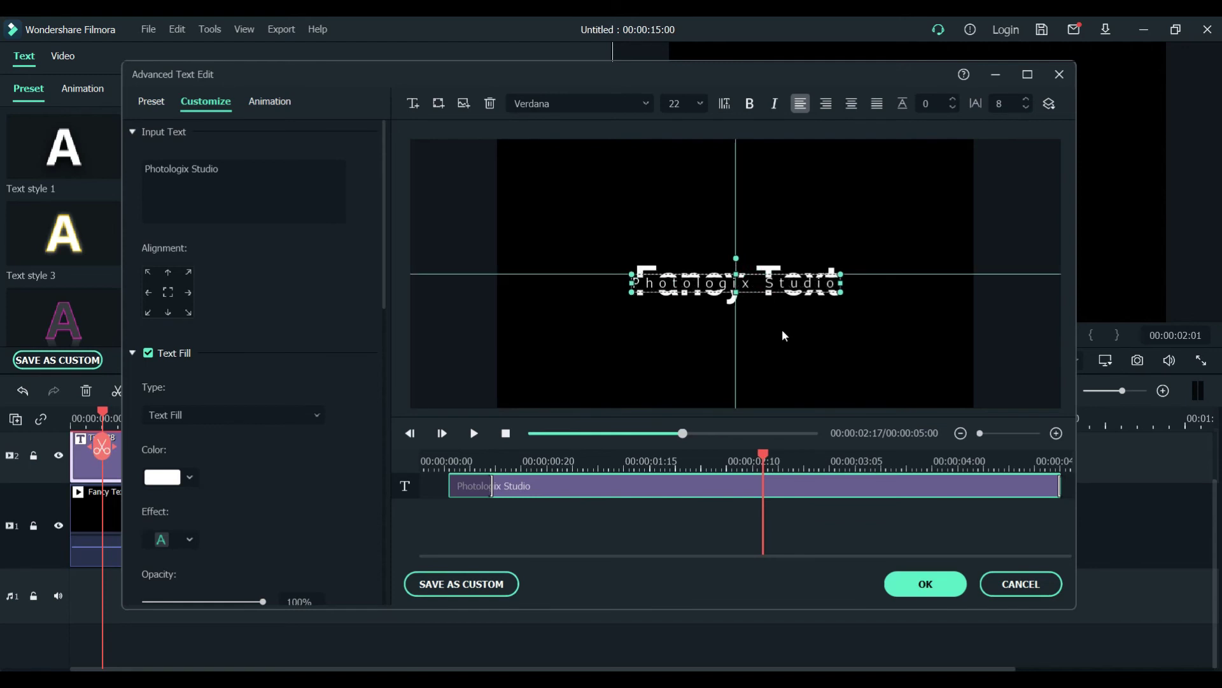
key(Right)
key(Right)
key(Right)
key(Right)
key(Right)
key(Right)
key(Right)
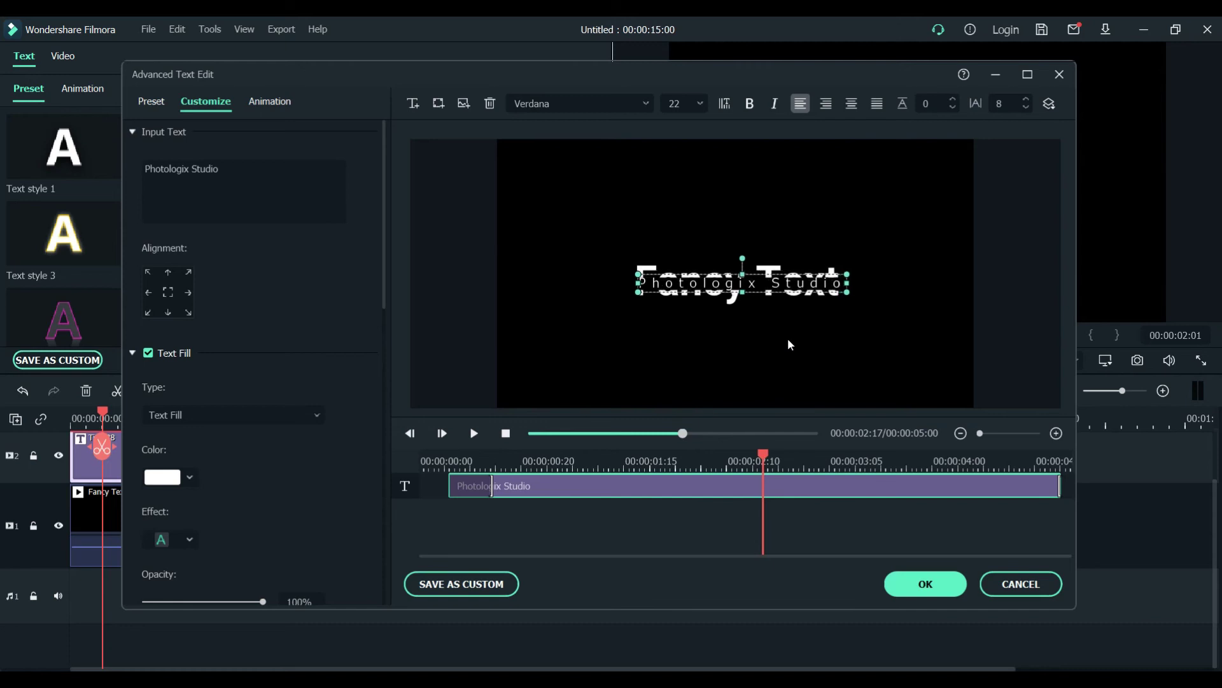
key(Up)
key(Up)
key(Up)
click(788, 342)
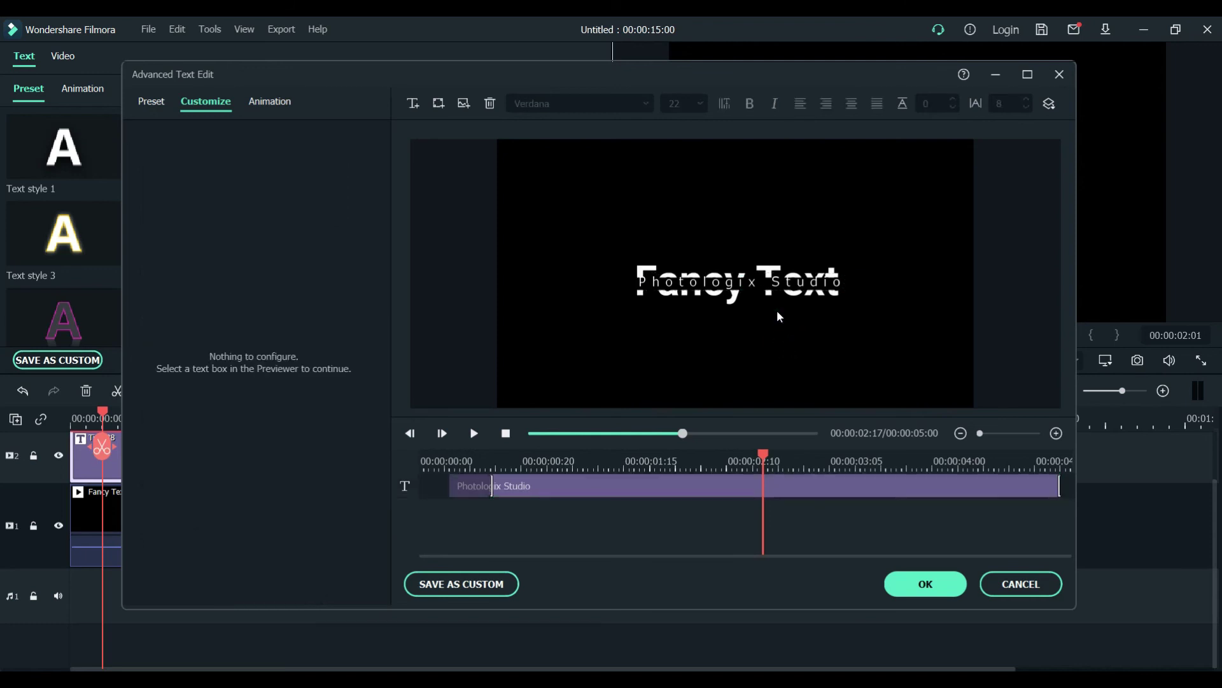
click(754, 289)
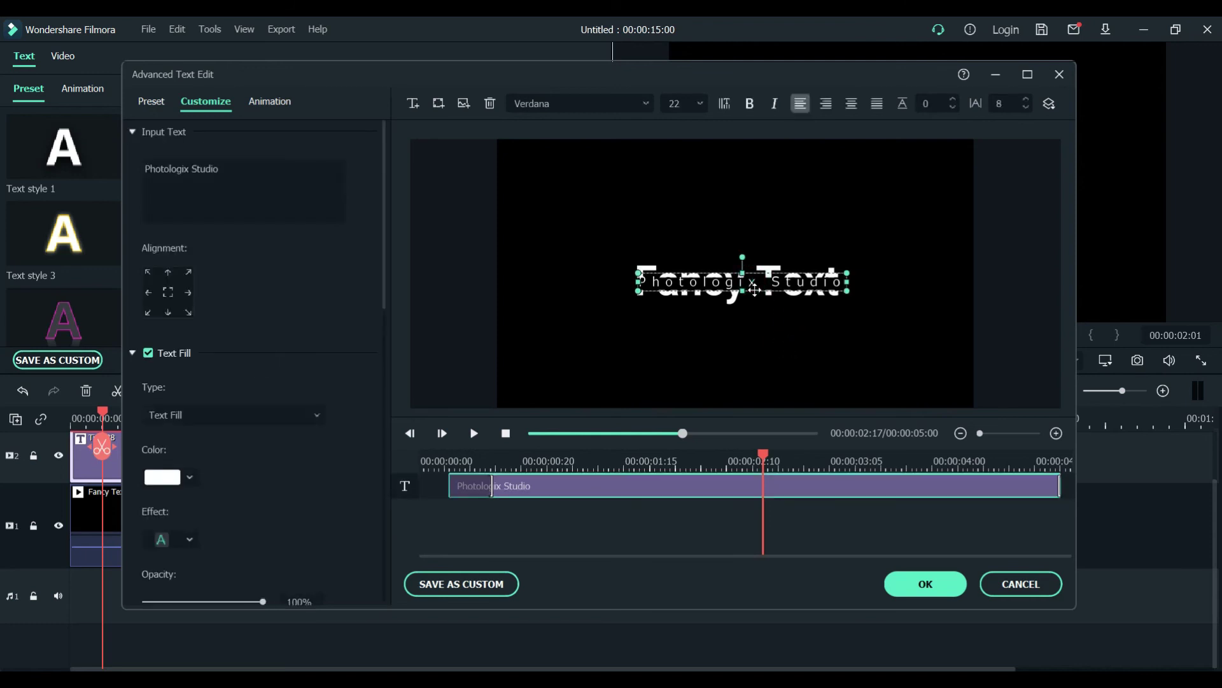
click(757, 347)
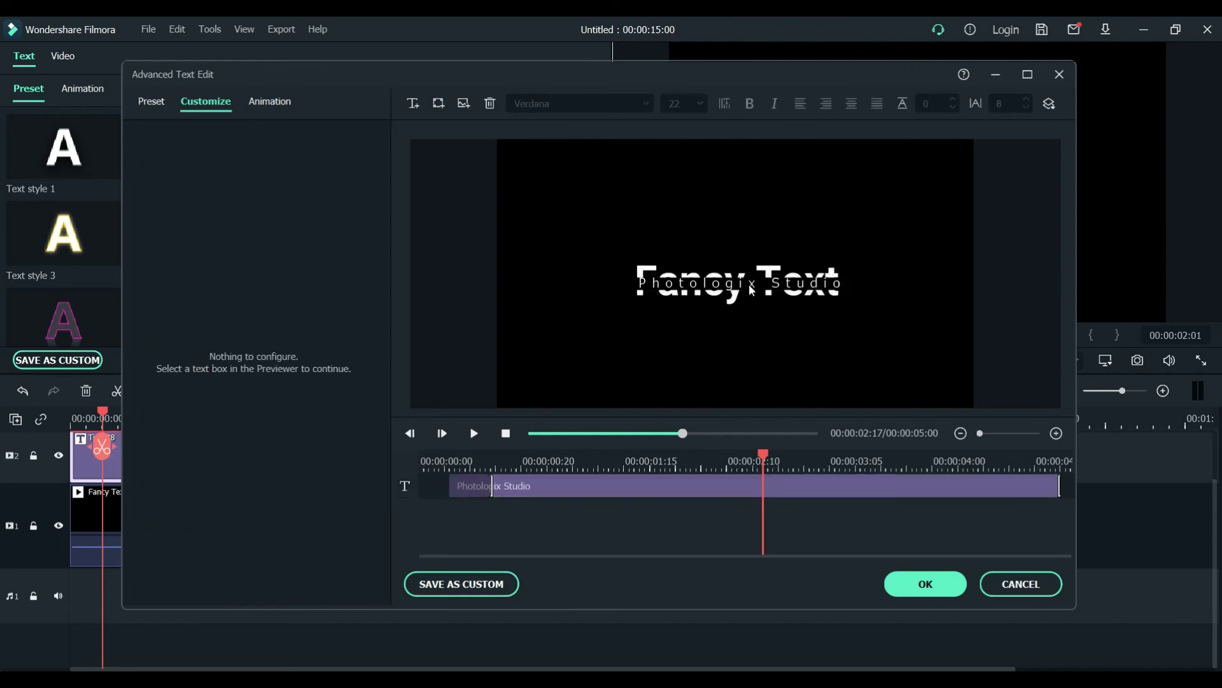
Set the font size of the "Photologix Studio" text to 21 and apply the title edits
click(674, 289)
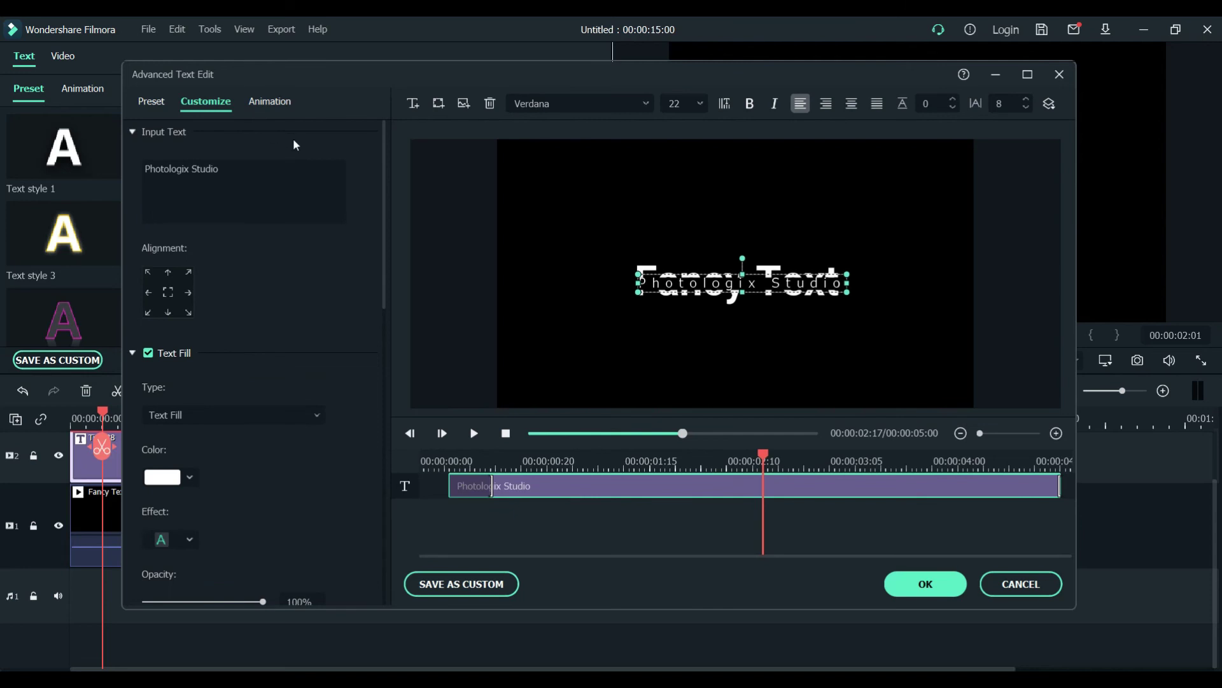
click(694, 105)
double_click(671, 104)
text(21)
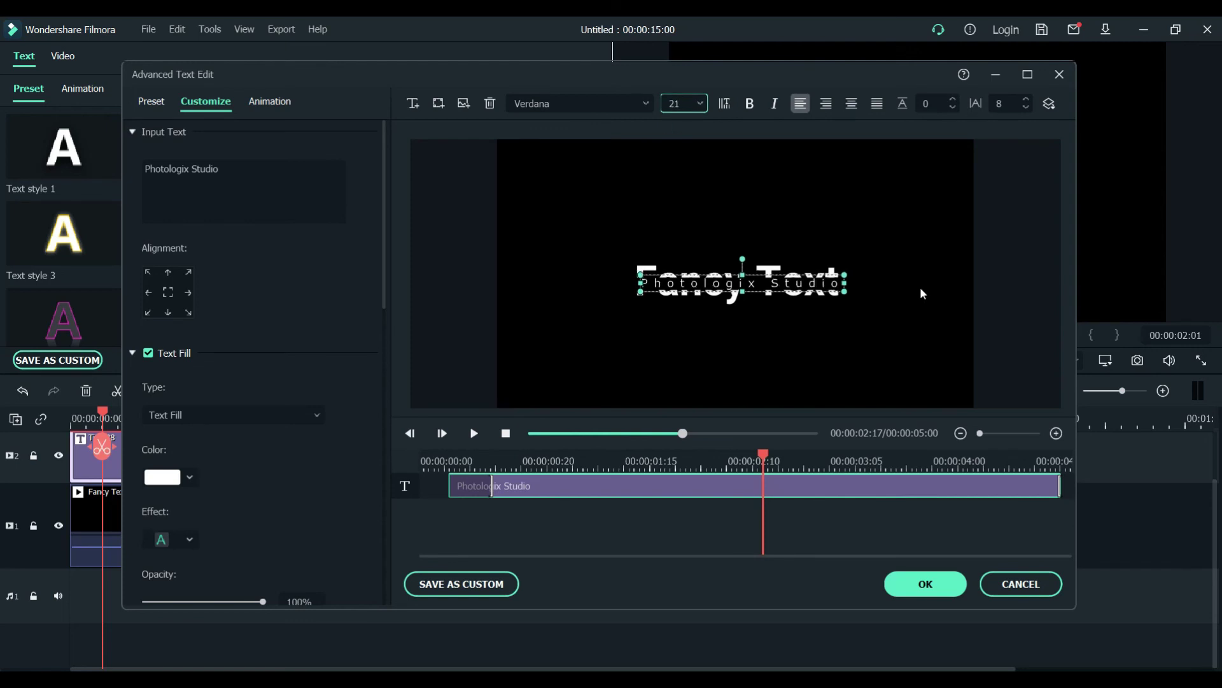
click(922, 293)
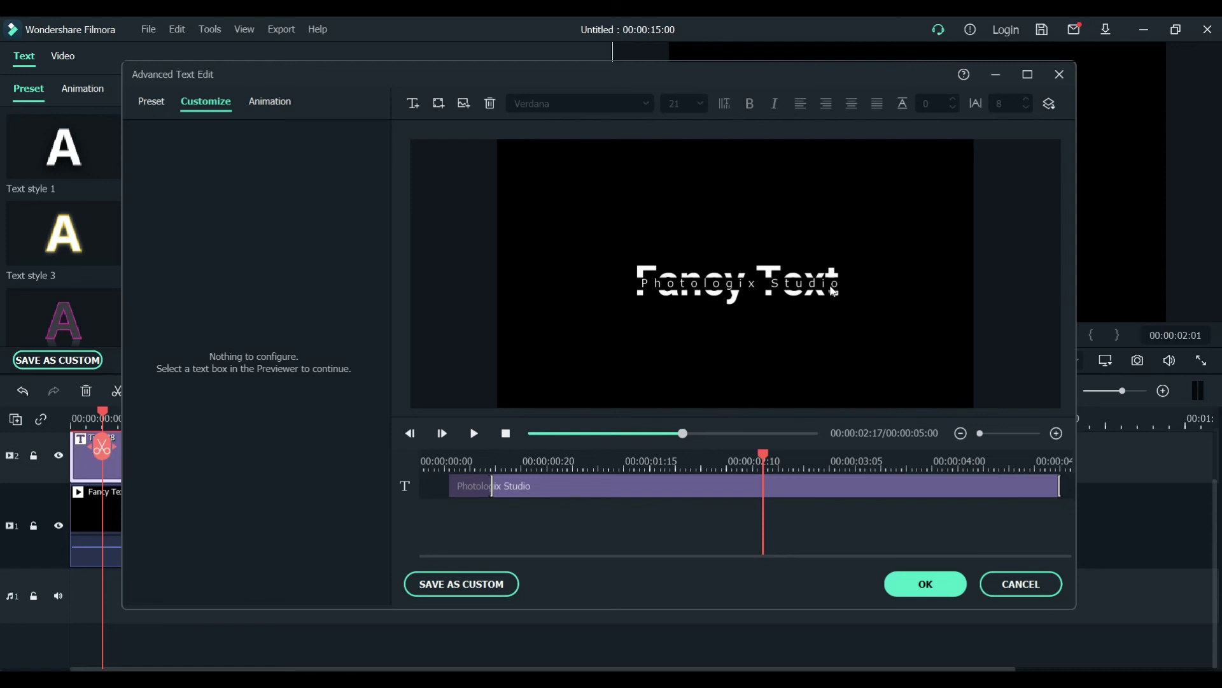
click(926, 586)
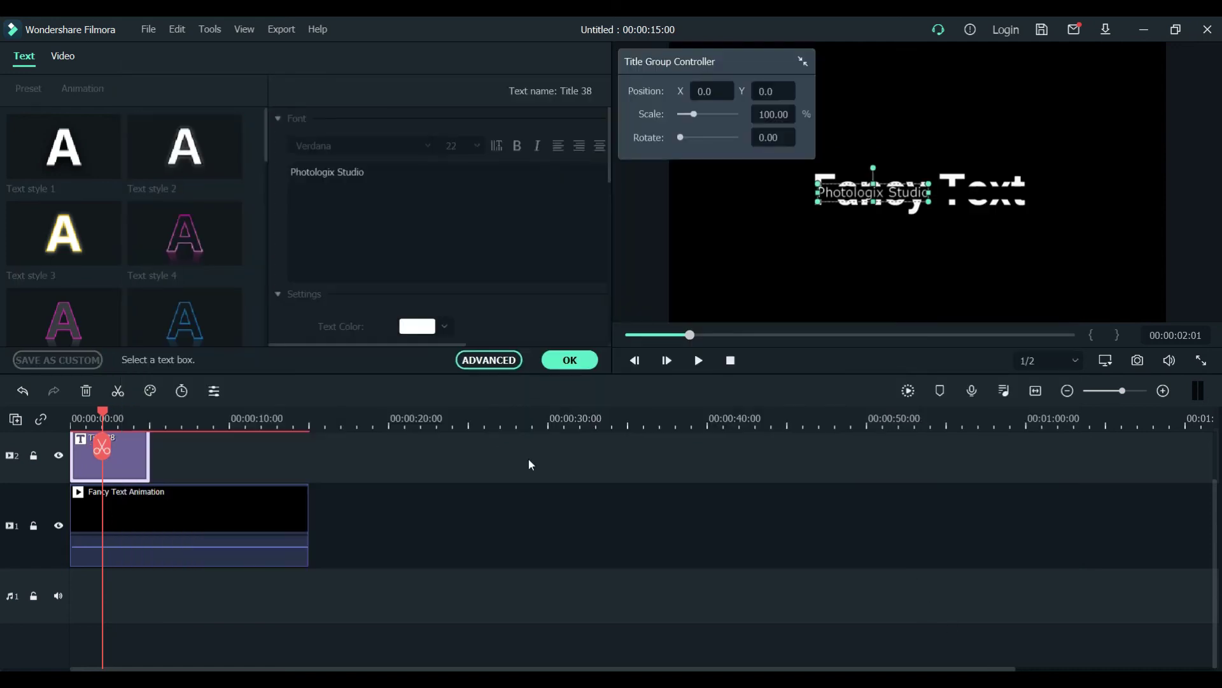
click(586, 361)
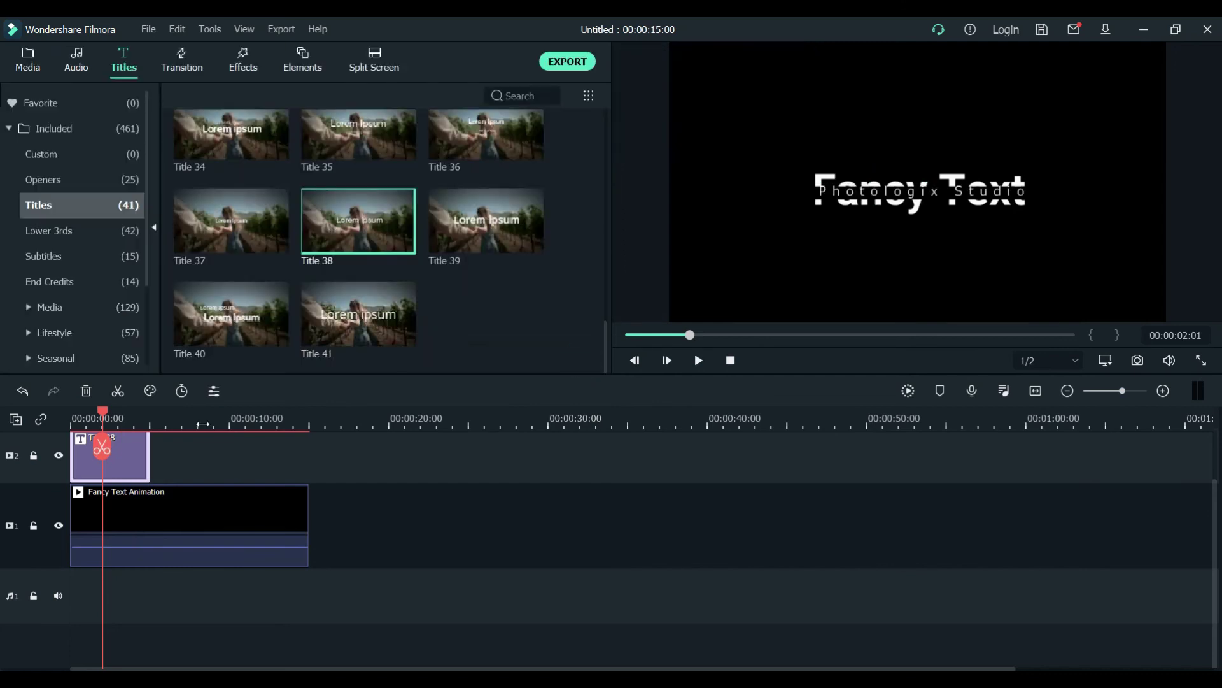
Preview the title, then move its clip on the timeline to start at 00:00:01:22, where "Fancy Text" begins to split
click(698, 361)
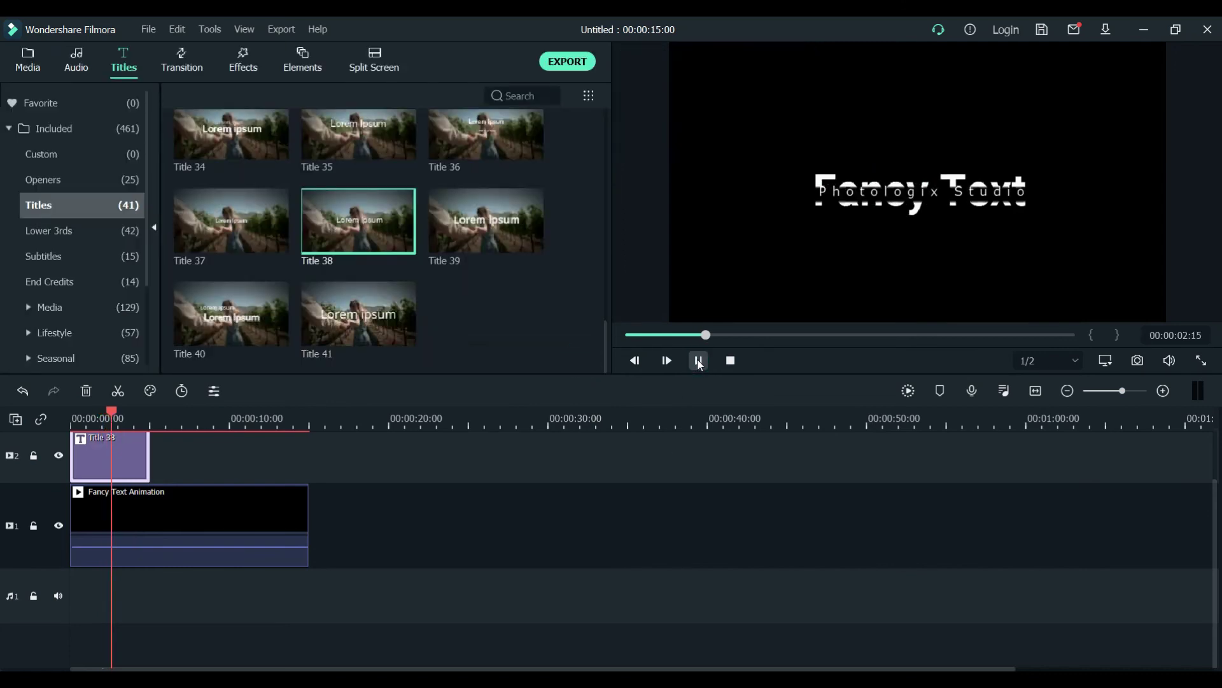
click(699, 363)
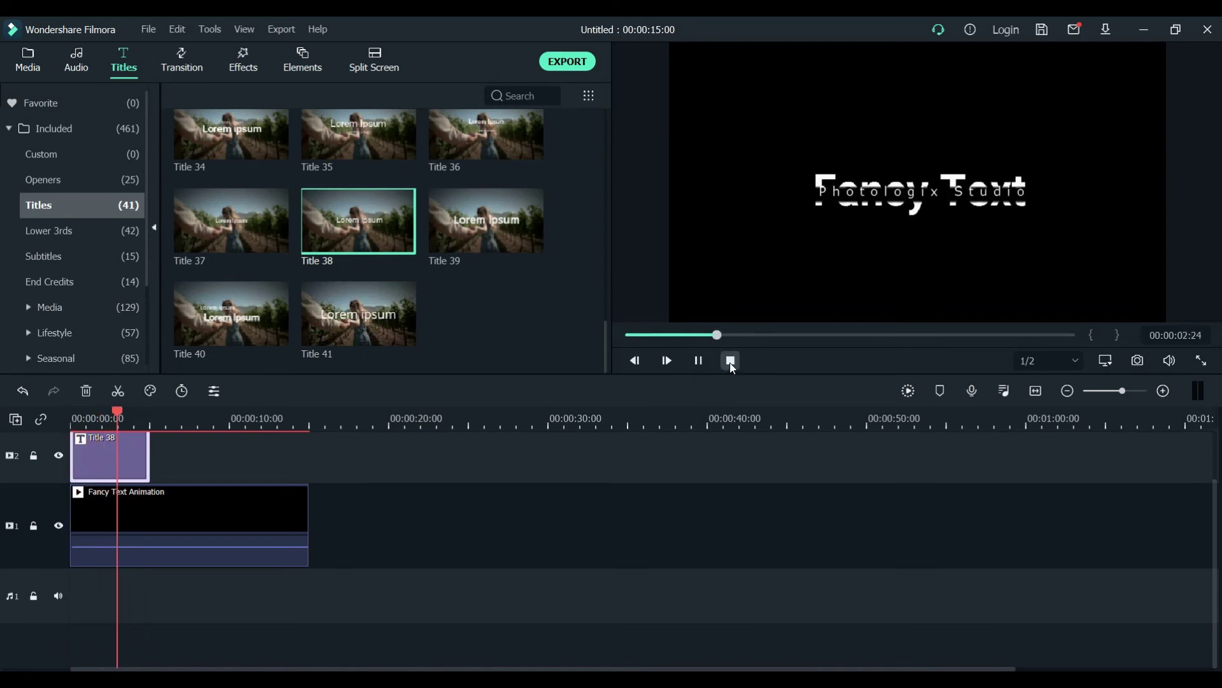
click(731, 362)
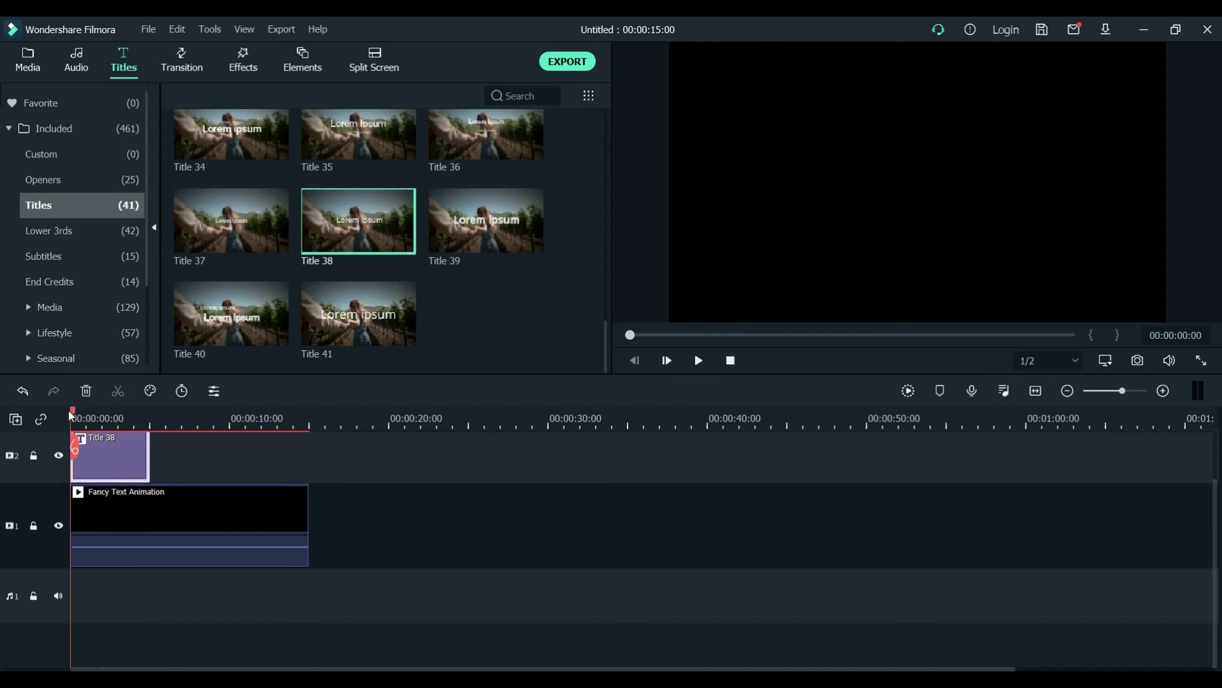
drag(74, 416, 149, 457)
click(115, 462)
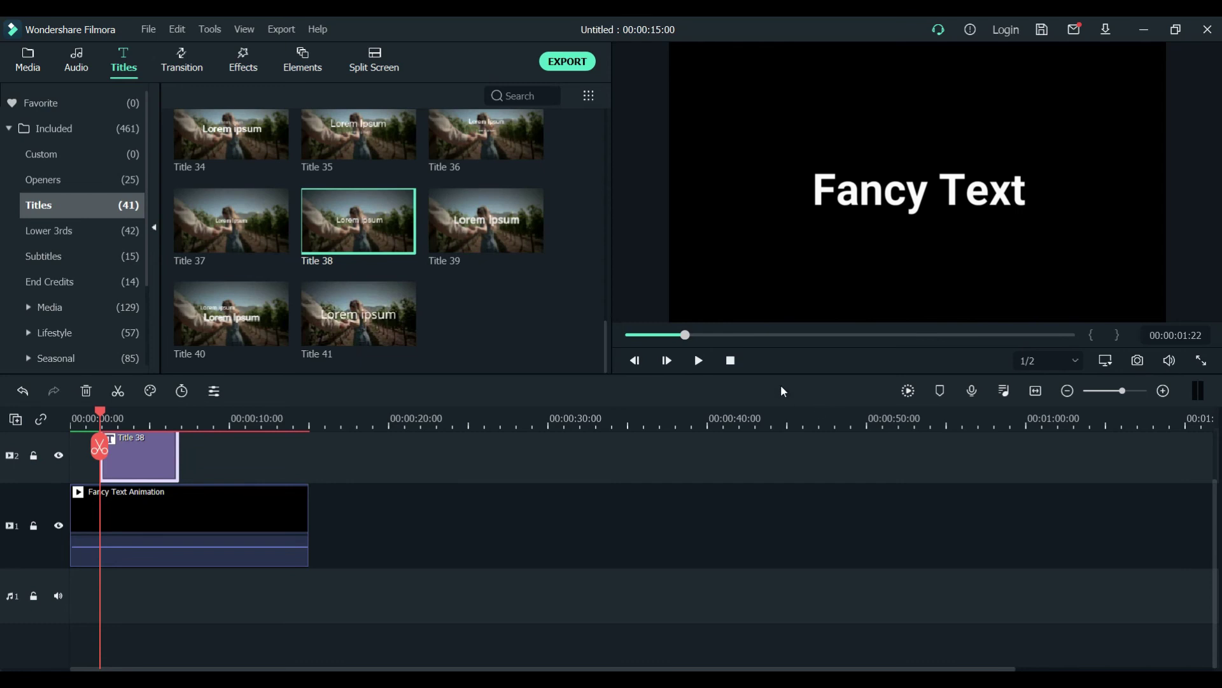
Play to 00:00:04:07 and nudge the "Photologix Studio" text slightly down within the gap of "Fancy Text"
click(699, 361)
click(699, 361)
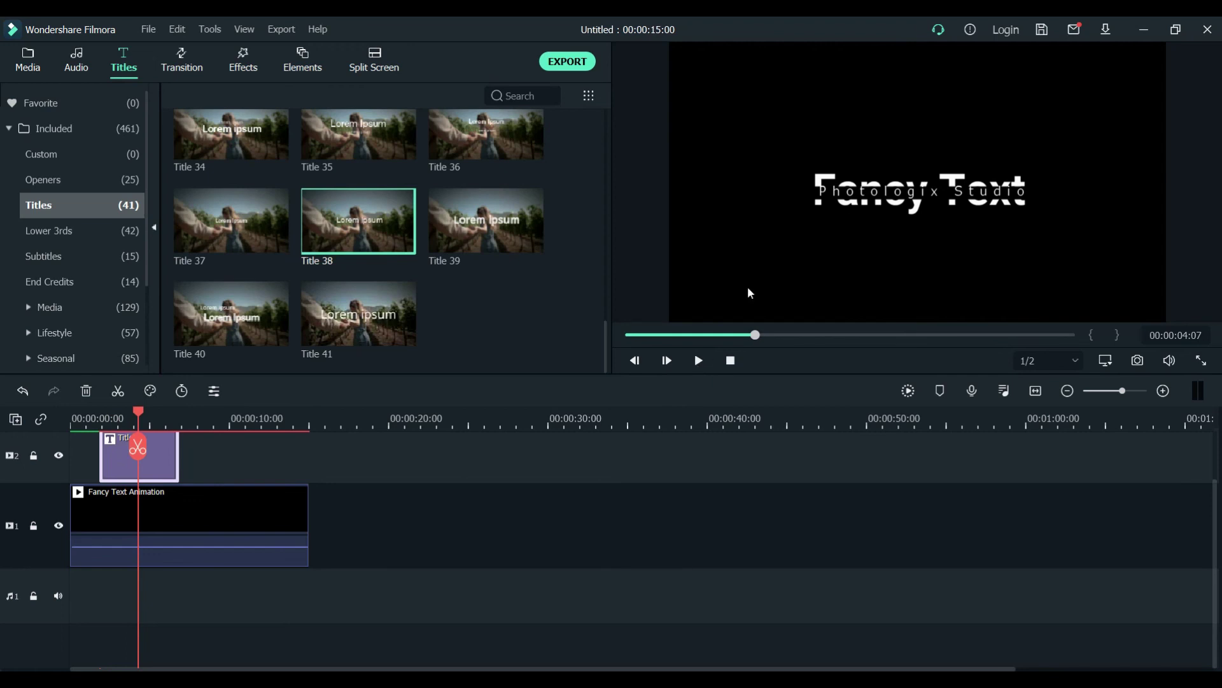
click(873, 211)
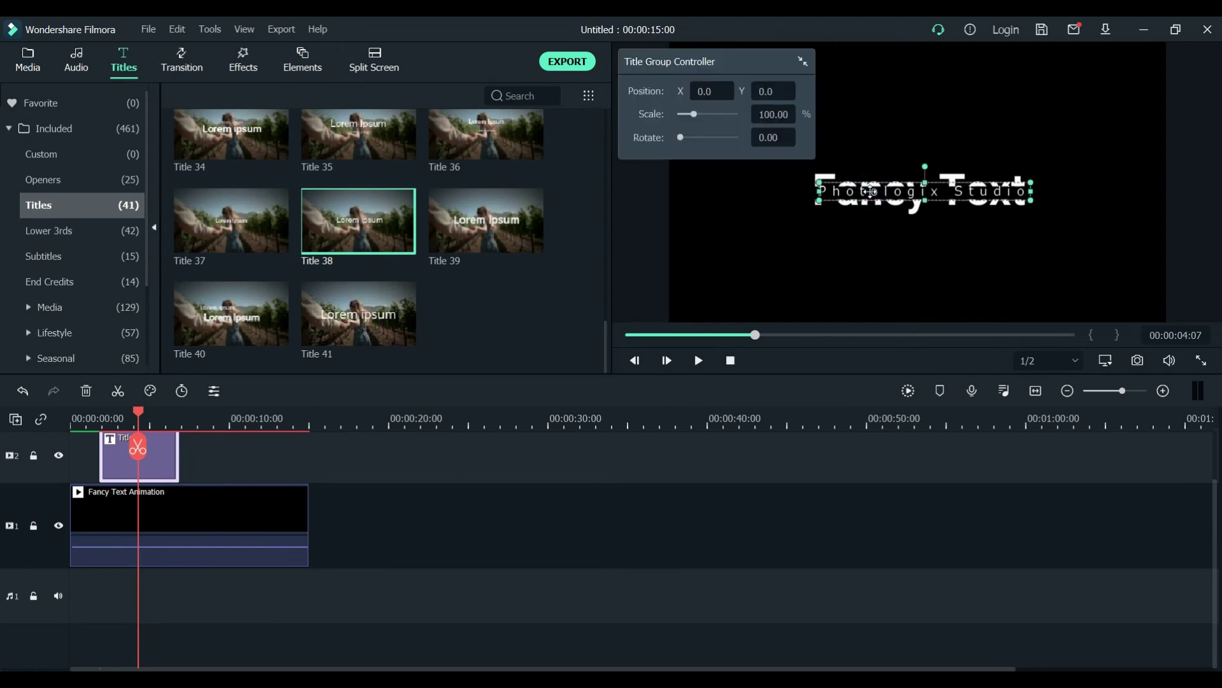
click(873, 261)
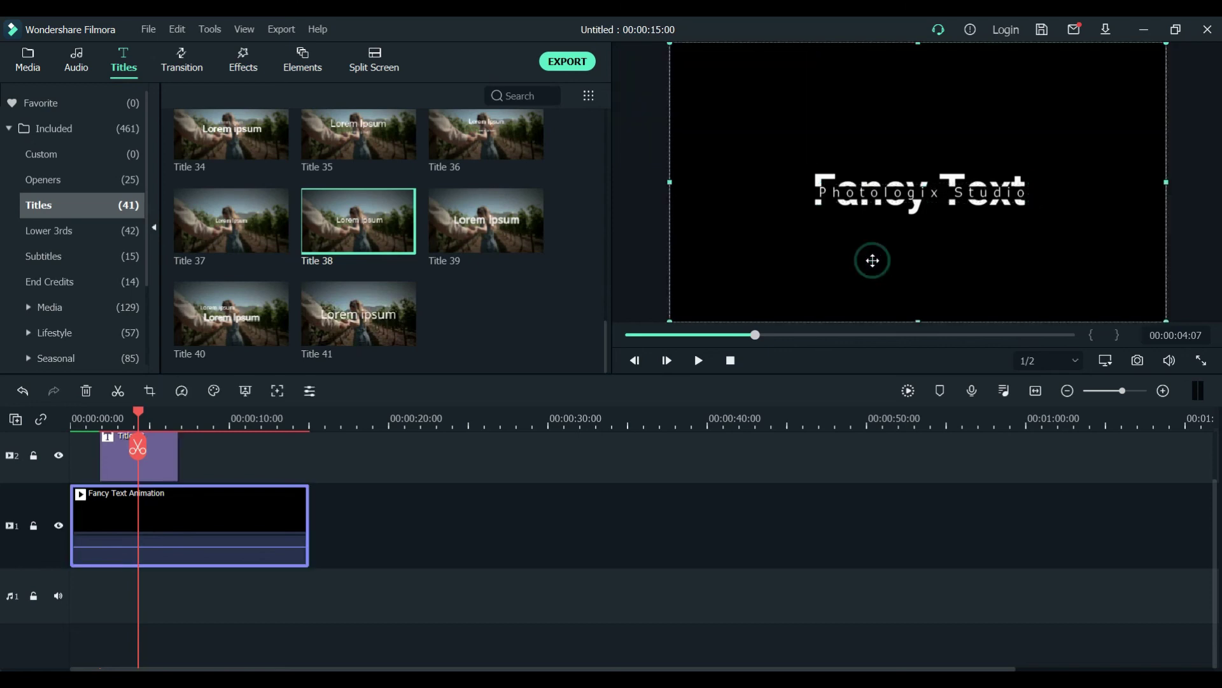
Trim the end of the title clip to 00:00:05:02, so it disappears together with "Fancy Text"
click(730, 360)
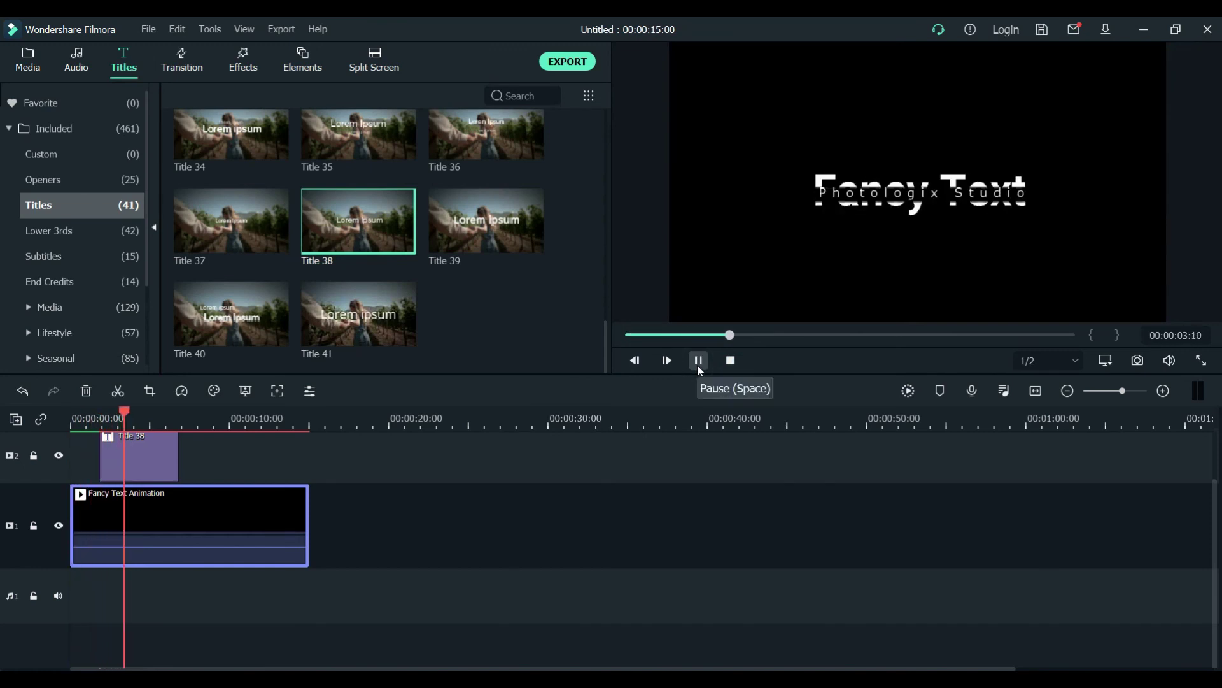
click(698, 360)
click(699, 362)
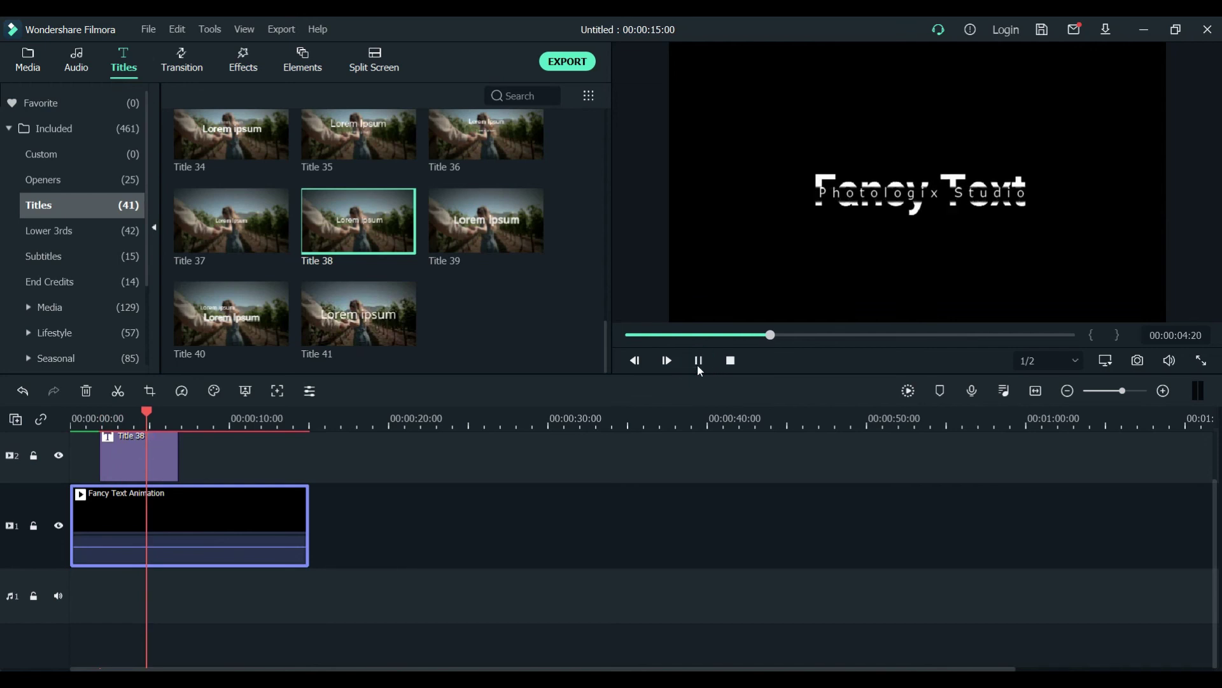
click(698, 362)
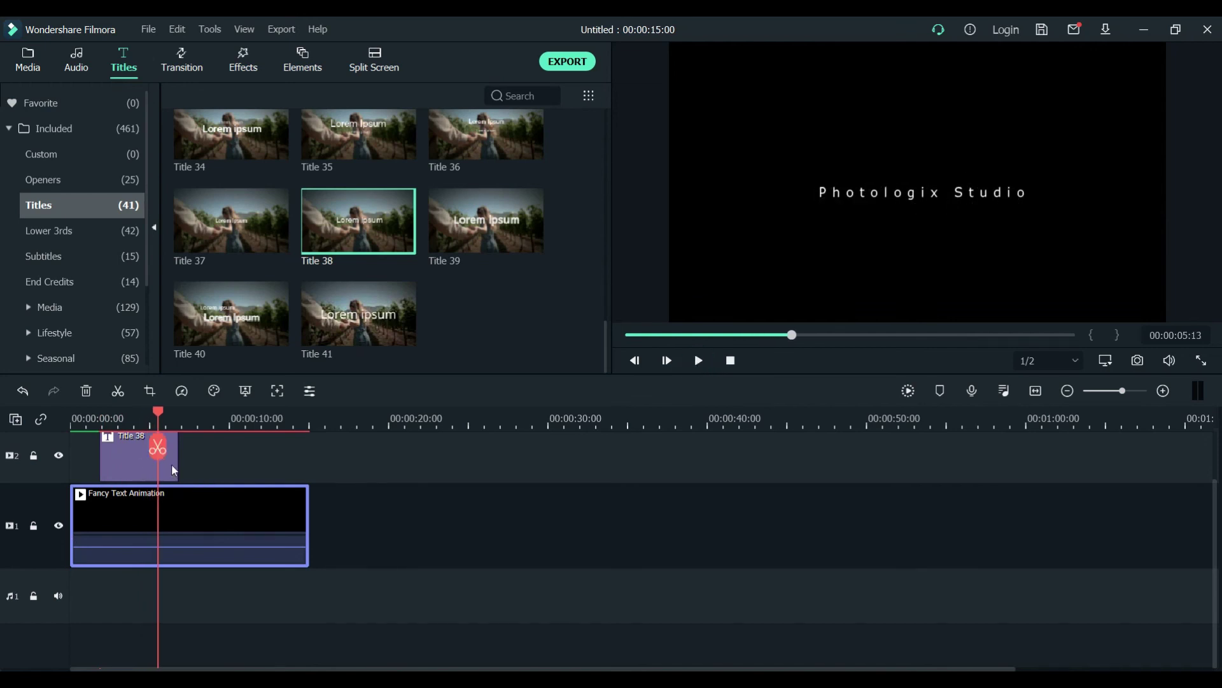
click(173, 471)
drag(178, 465, 158, 465)
click(730, 361)
click(698, 360)
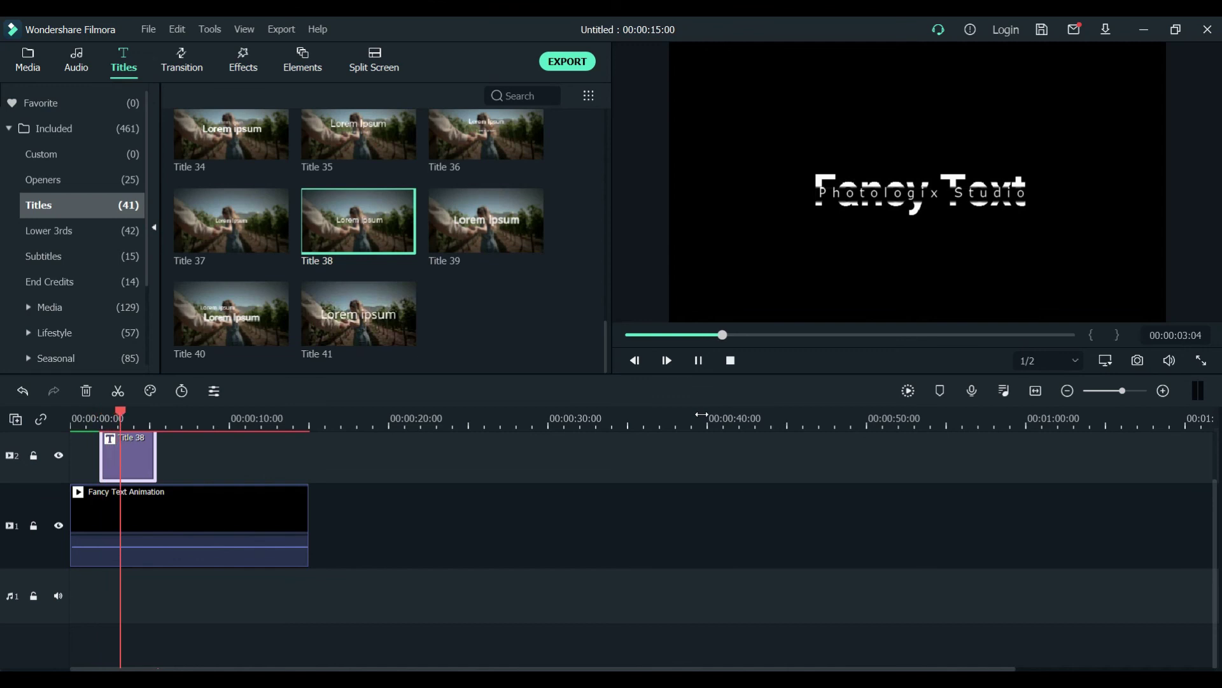
click(703, 361)
drag(170, 414, 154, 414)
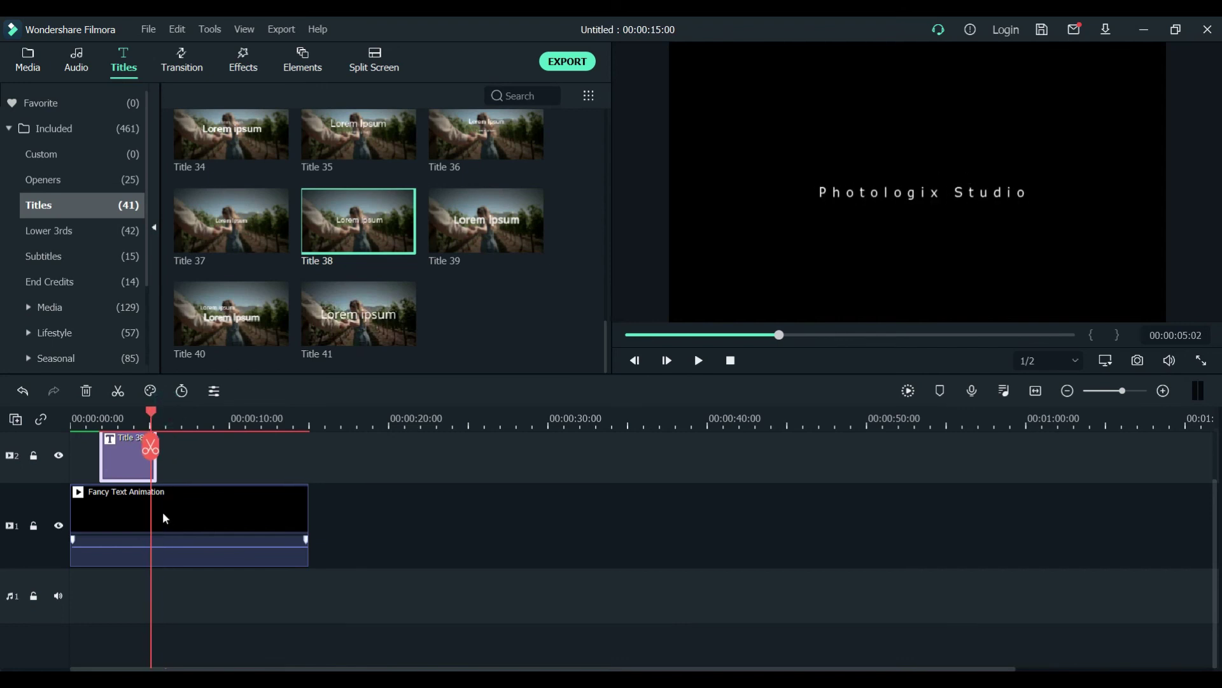
drag(157, 476, 151, 476)
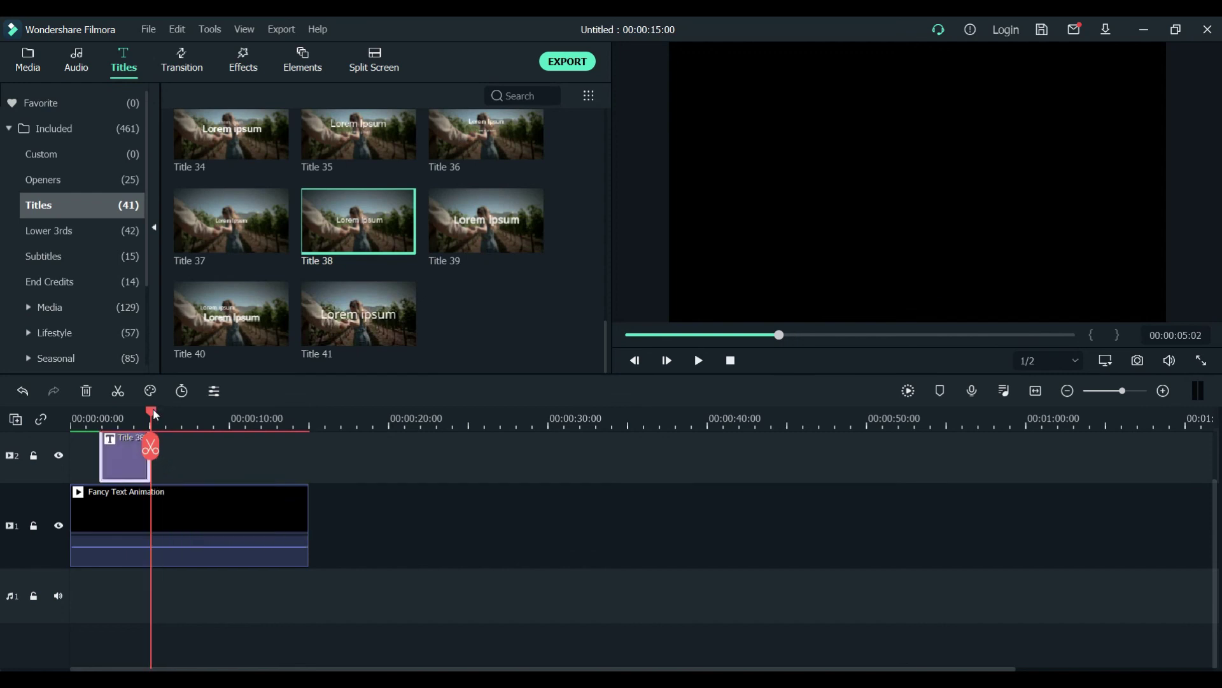
Paste a copy of the title clip and place it over the split "Animation" text, starting at about 7 seconds
drag(155, 415, 230, 429)
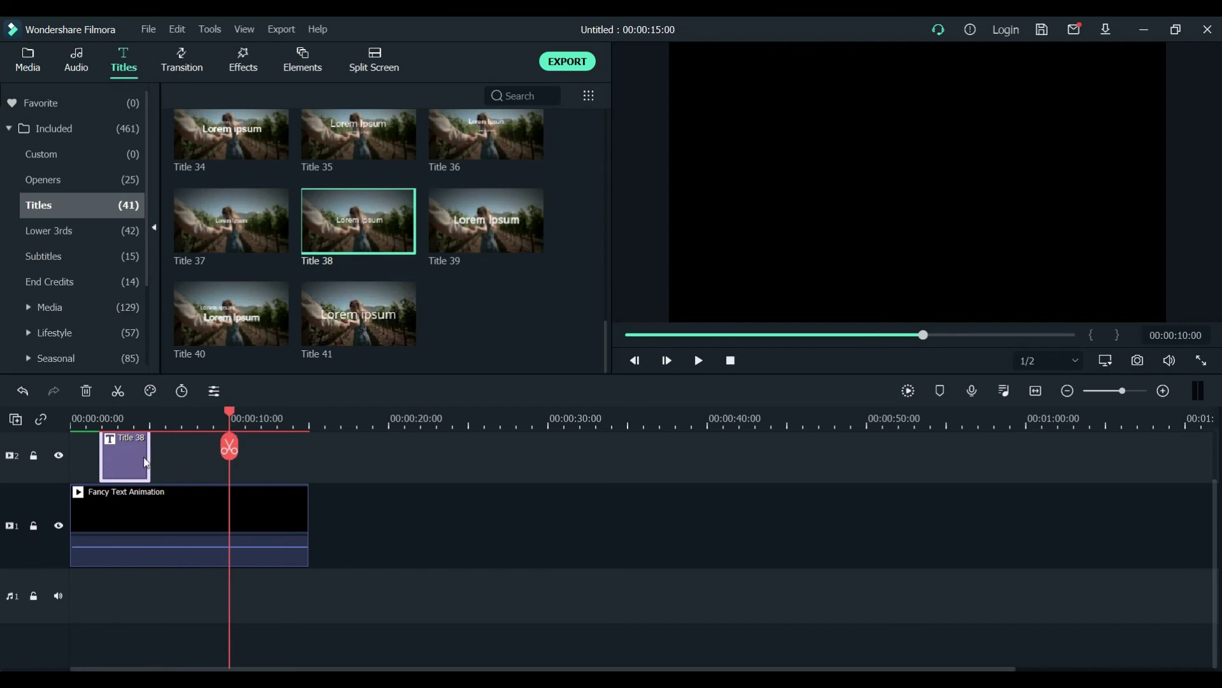
click(414, 414)
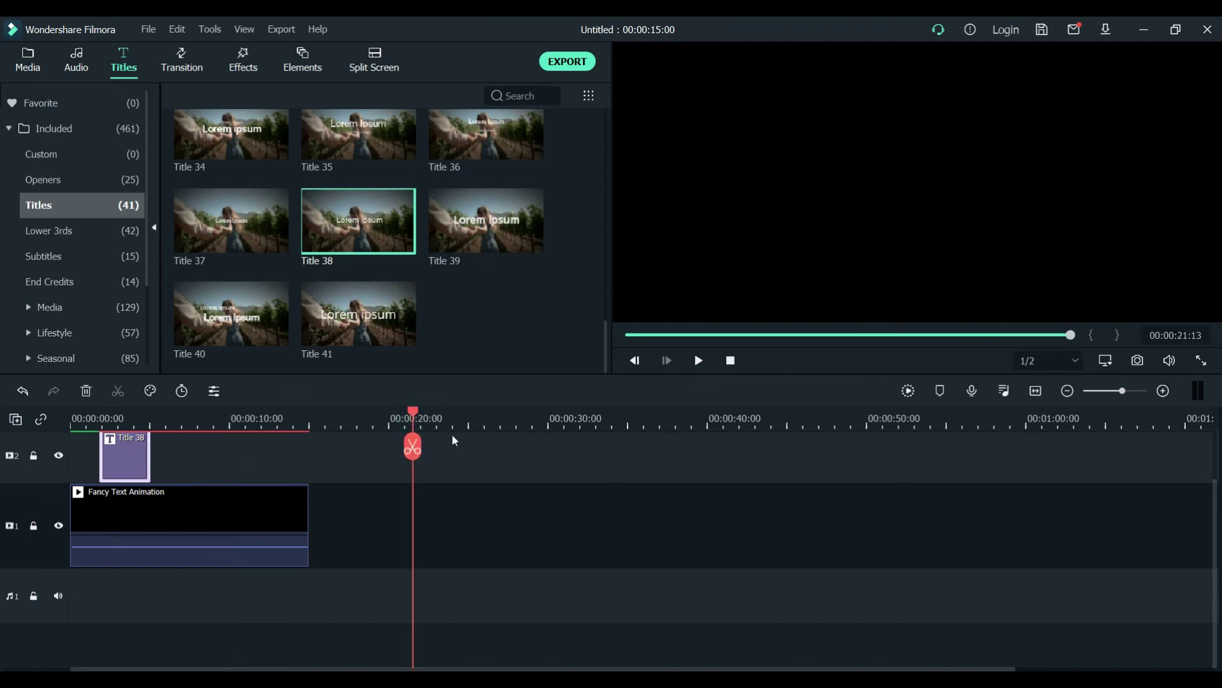
key(ctrl+v)
drag(453, 538, 209, 469)
click(190, 414)
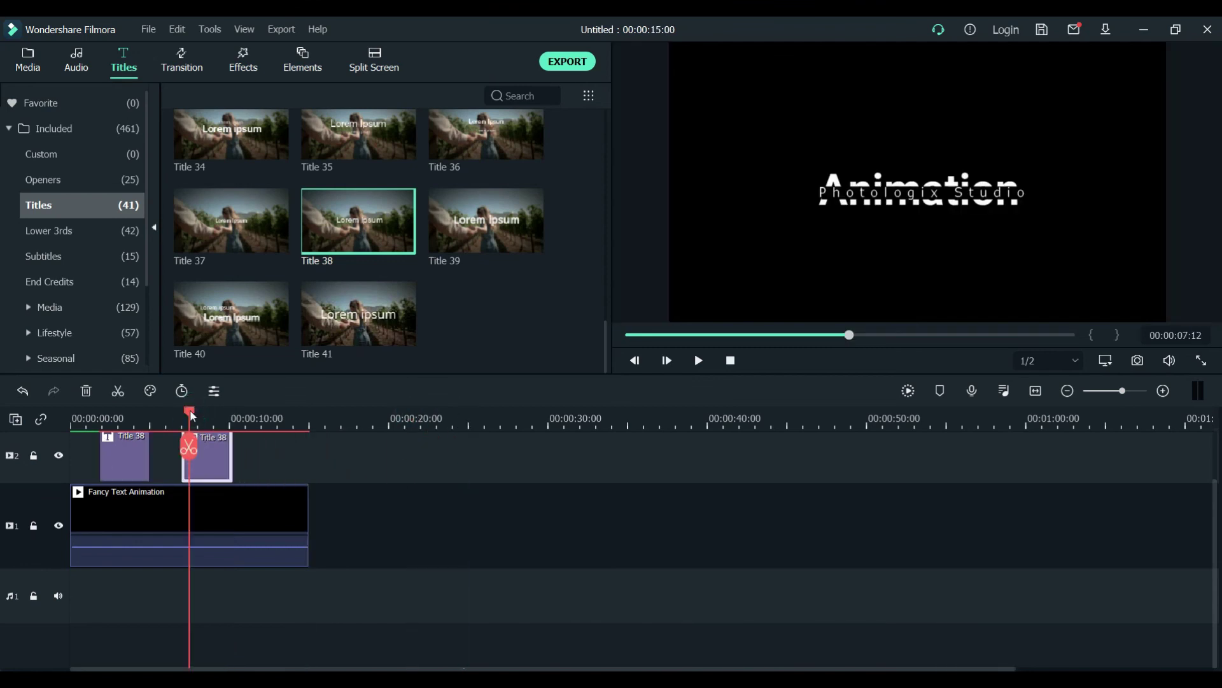
mouse_move(190, 414)
mouse_down()
mouse_move(173, 412)
mouse_move(188, 414)
mouse_up()
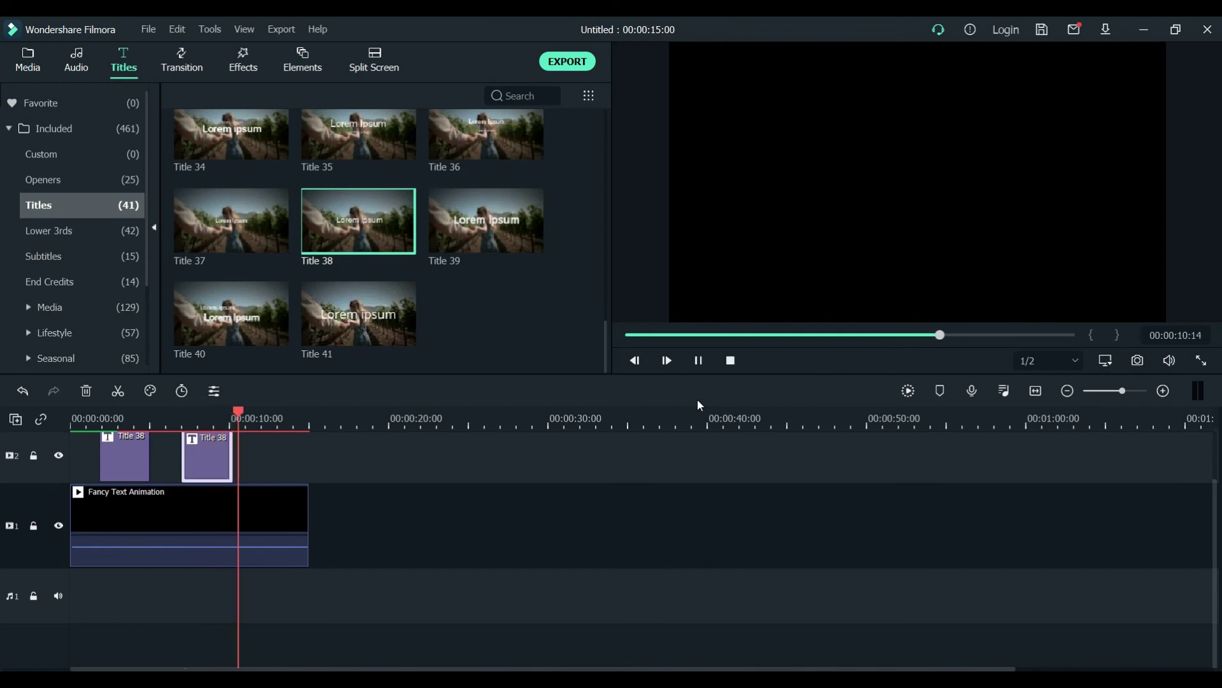
Paste a third copy of the title clip and place it over "in Filmora", ending with the video at 00:00:15:00
click(698, 360)
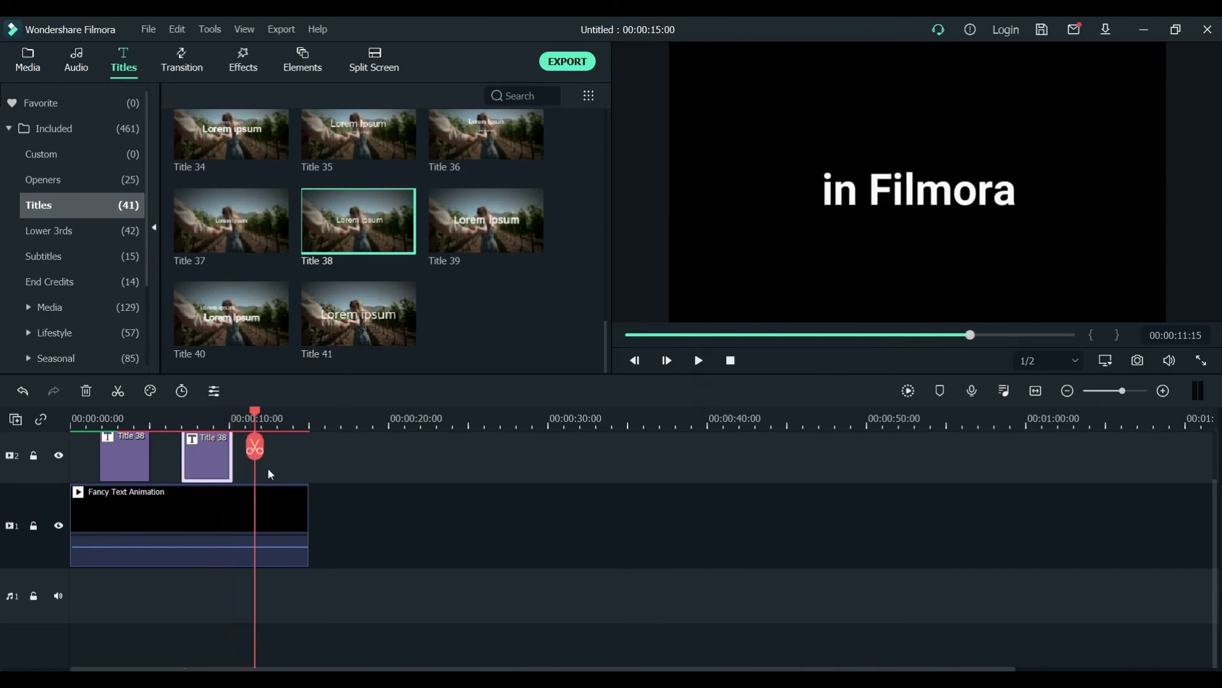
drag(257, 415, 367, 415)
click(477, 538)
key(ctrl+v)
drag(382, 530, 280, 458)
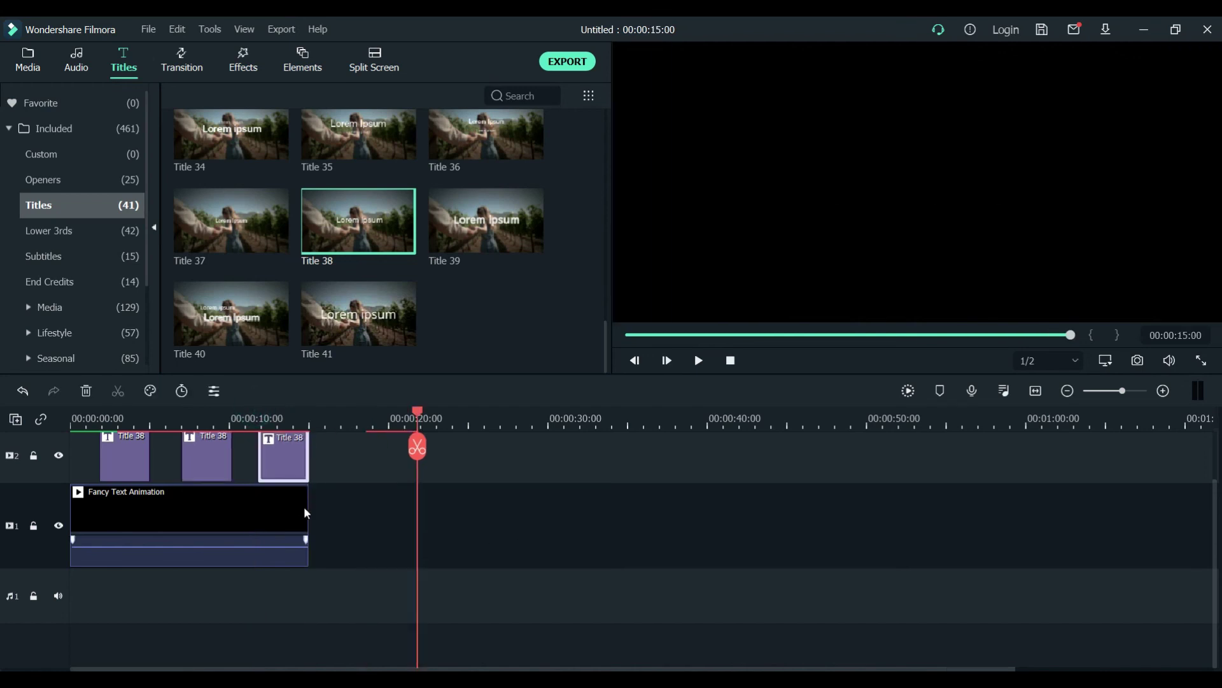
Preview the last title, then at 00:00:13:05 nudge its text slightly down within the gap of "in Filmora"
click(261, 414)
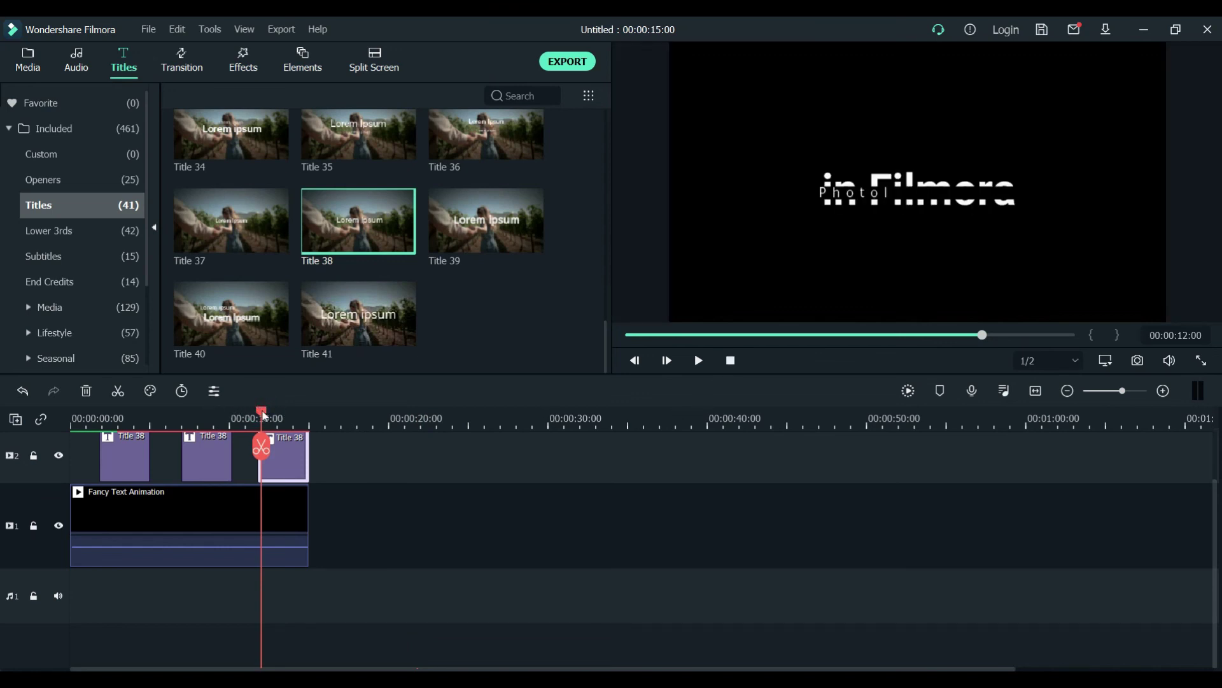
drag(263, 414, 243, 415)
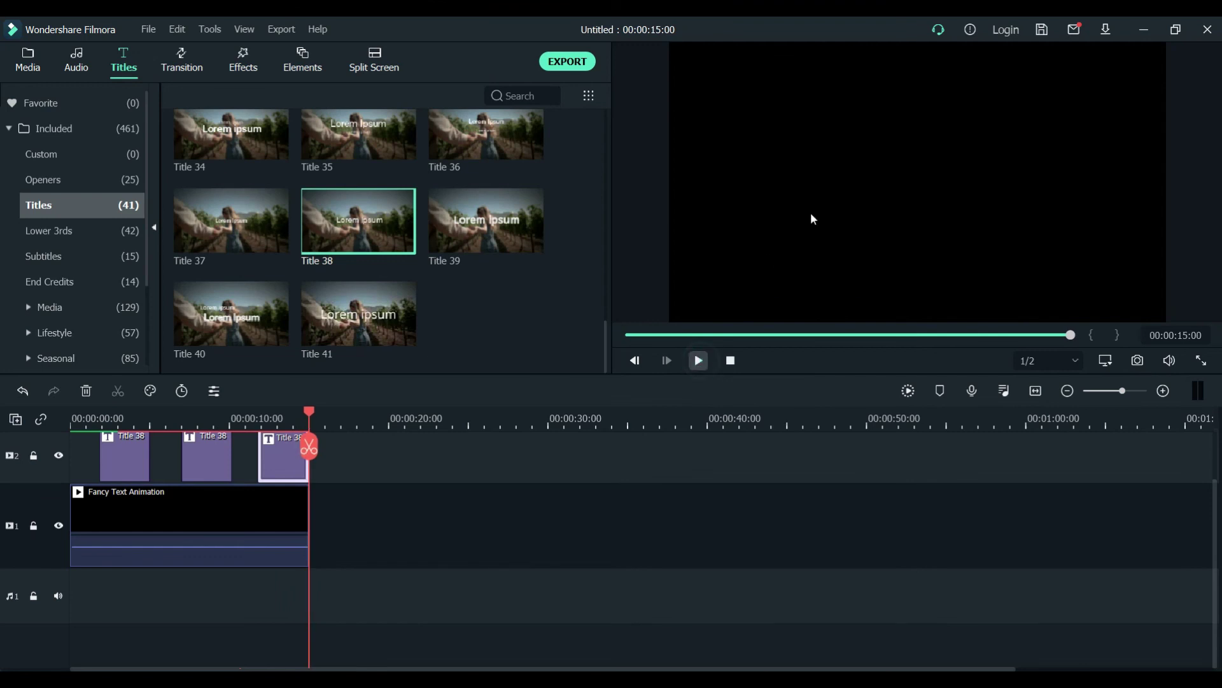
key(space)
click(291, 418)
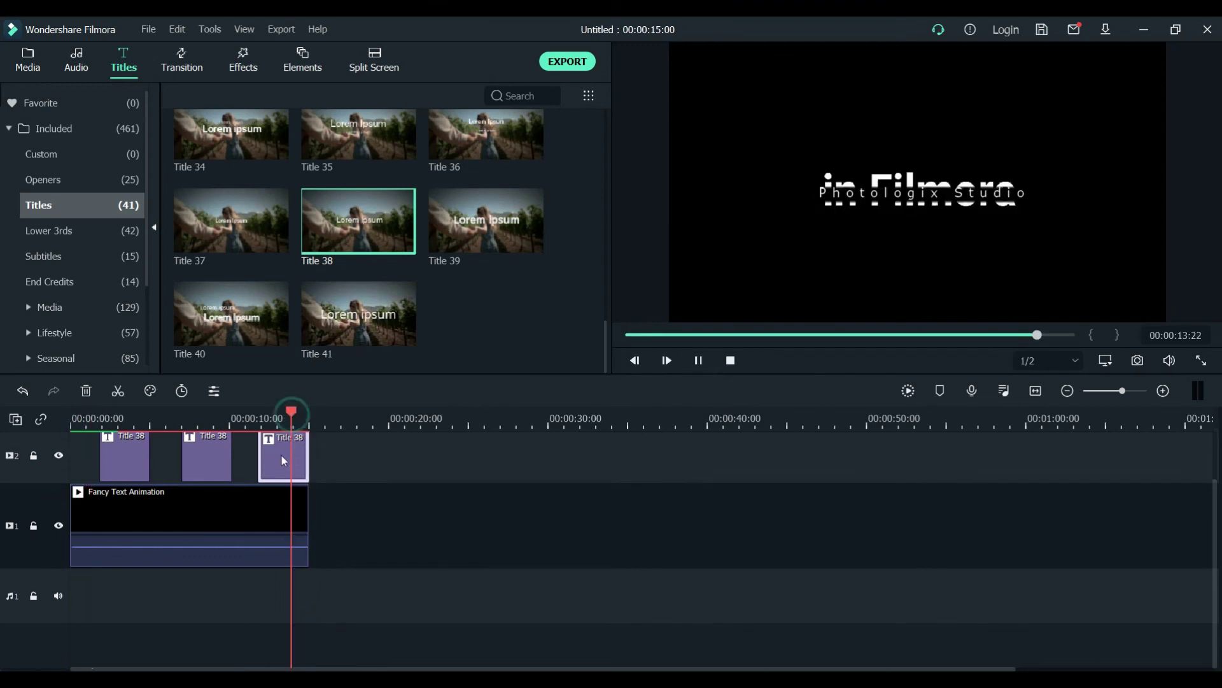
click(698, 360)
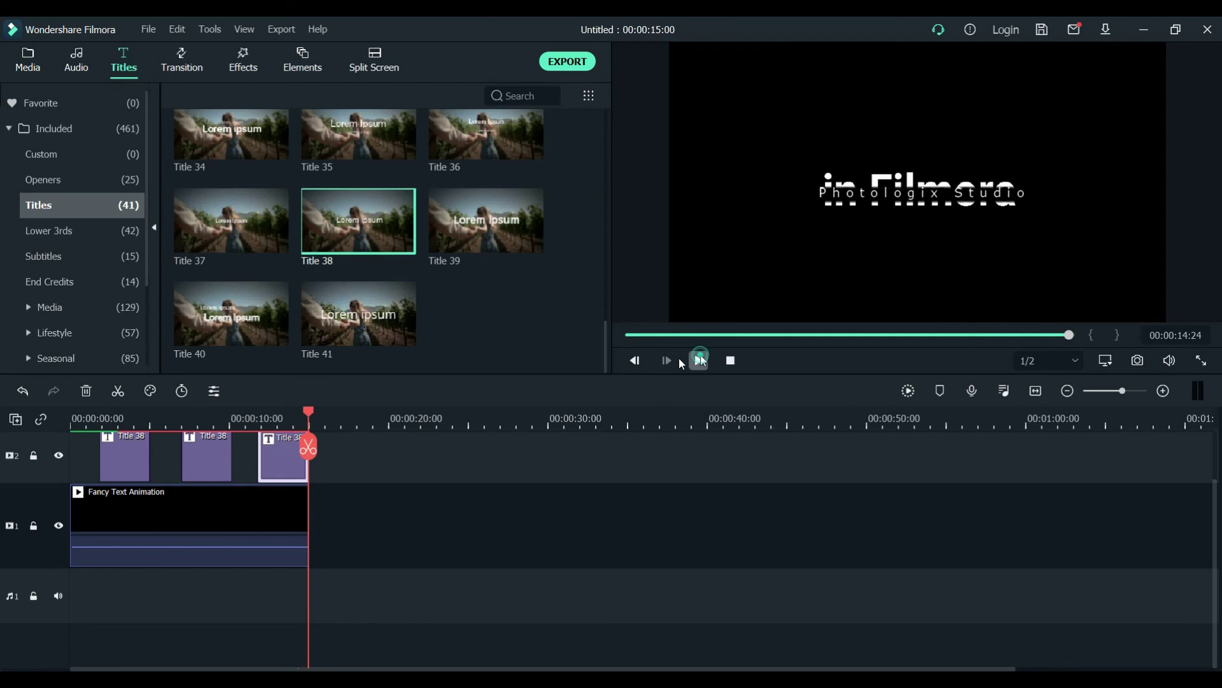
click(286, 417)
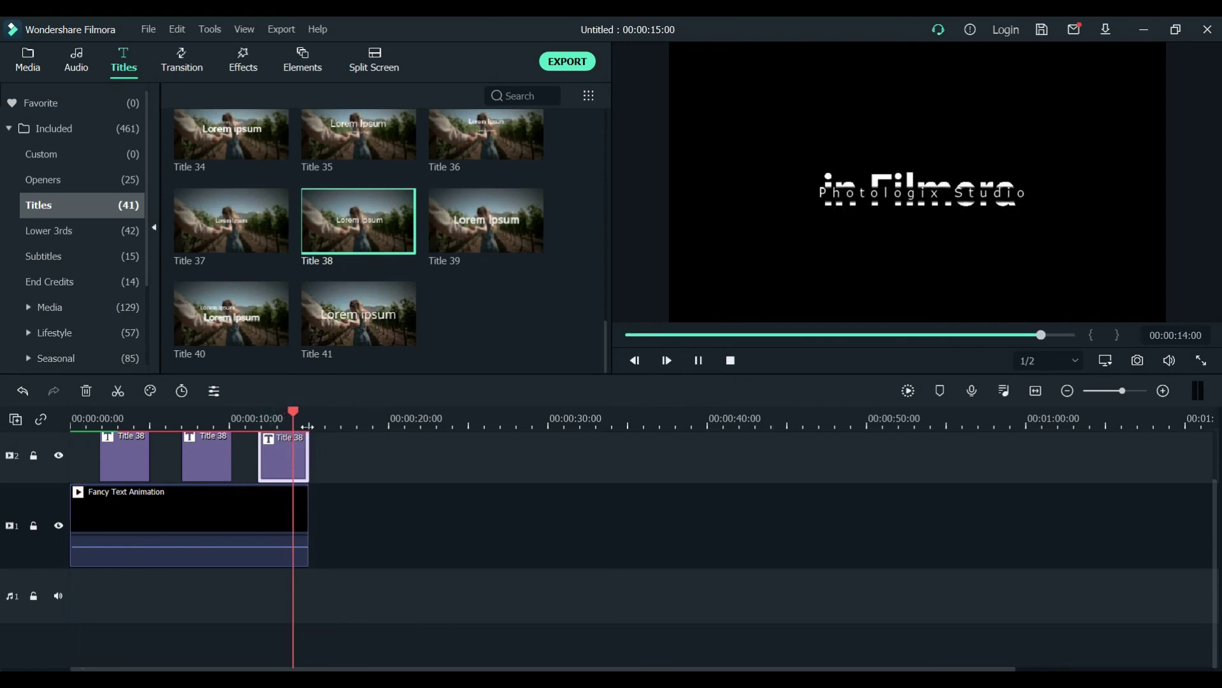
drag(312, 410, 285, 415)
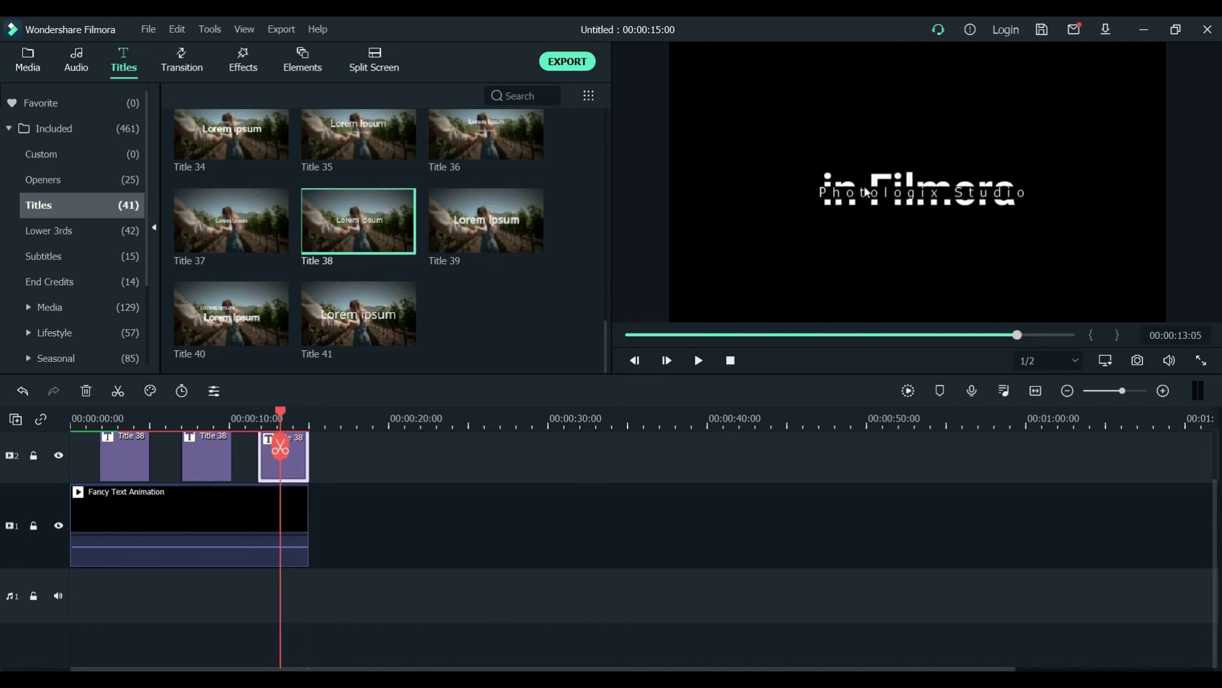
click(876, 199)
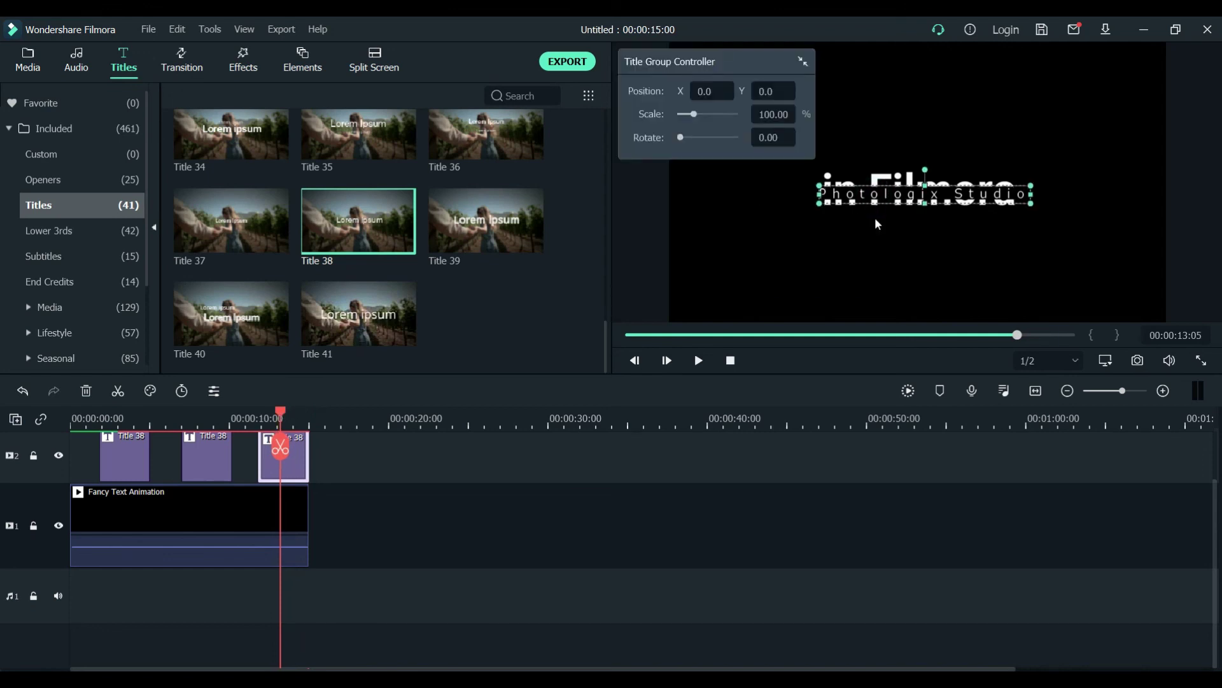
click(875, 216)
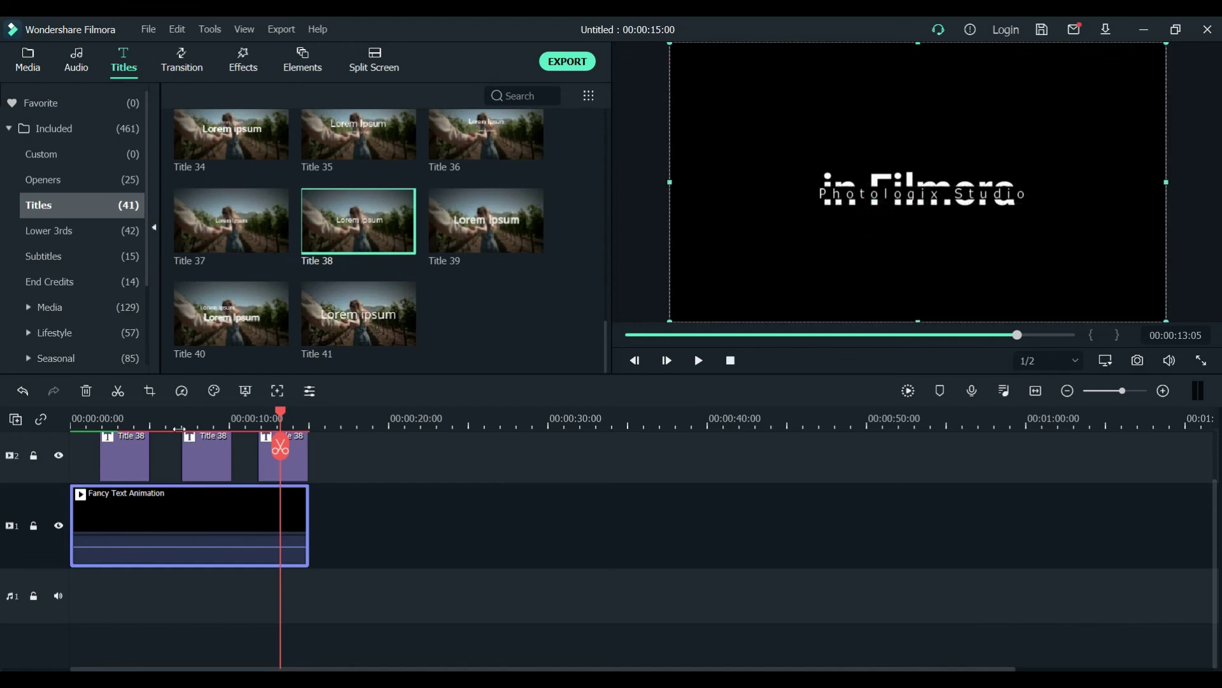
At 00:00:08:21, nudge the second title's text slightly down within the gap of "Animation"
click(211, 412)
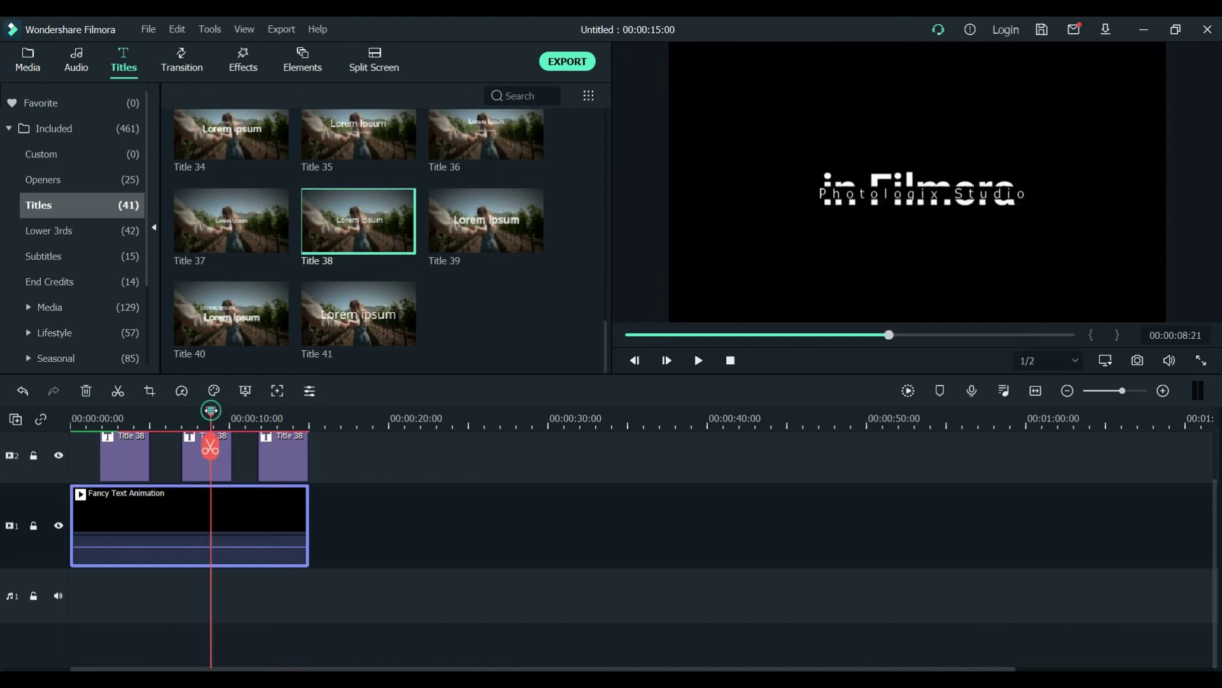
click(825, 199)
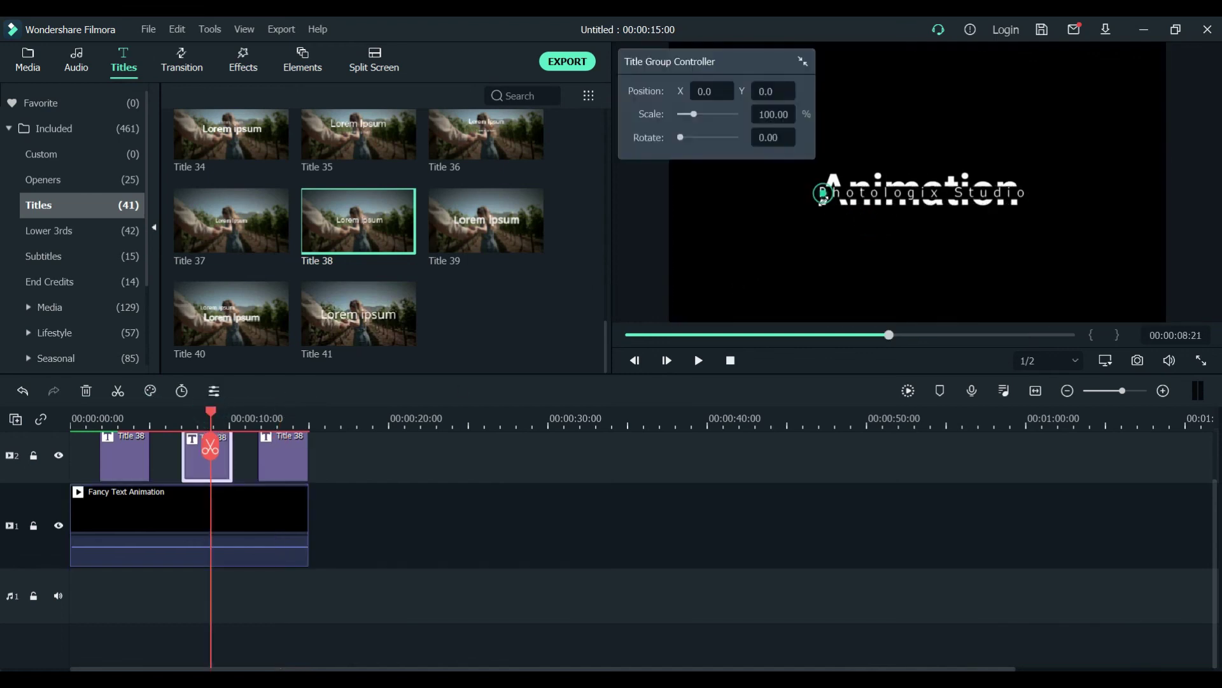
click(826, 247)
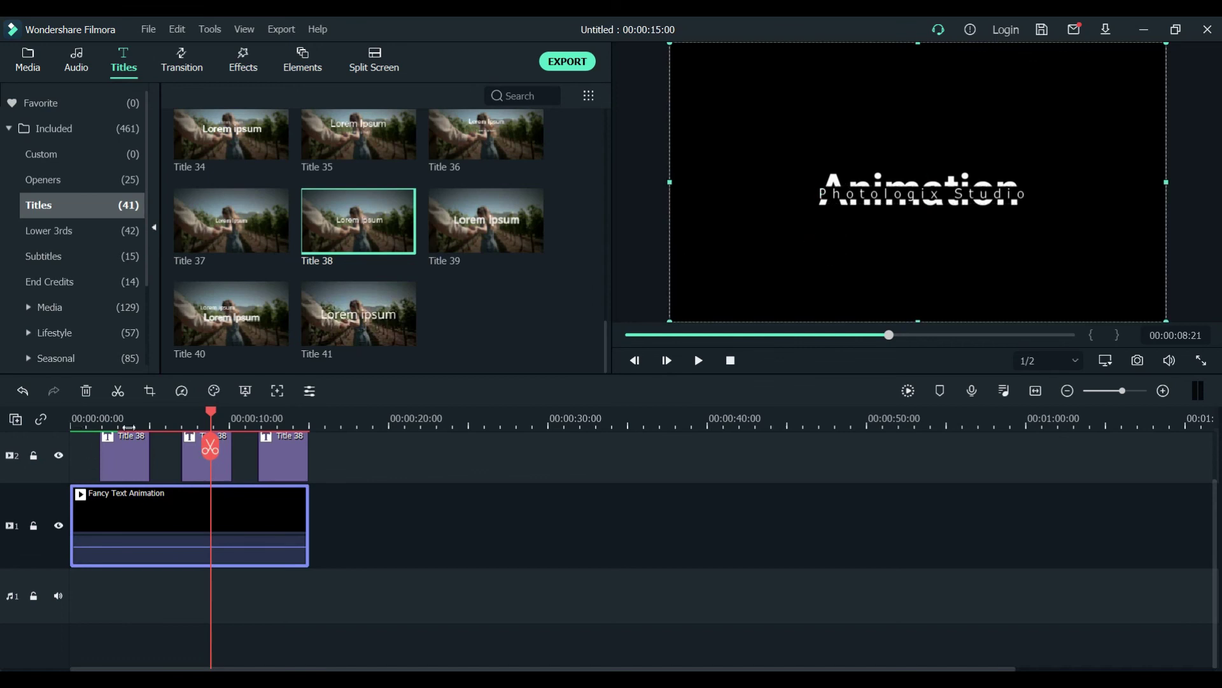
Play the animation from the beginning to check all three titles inside the split texts
click(124, 416)
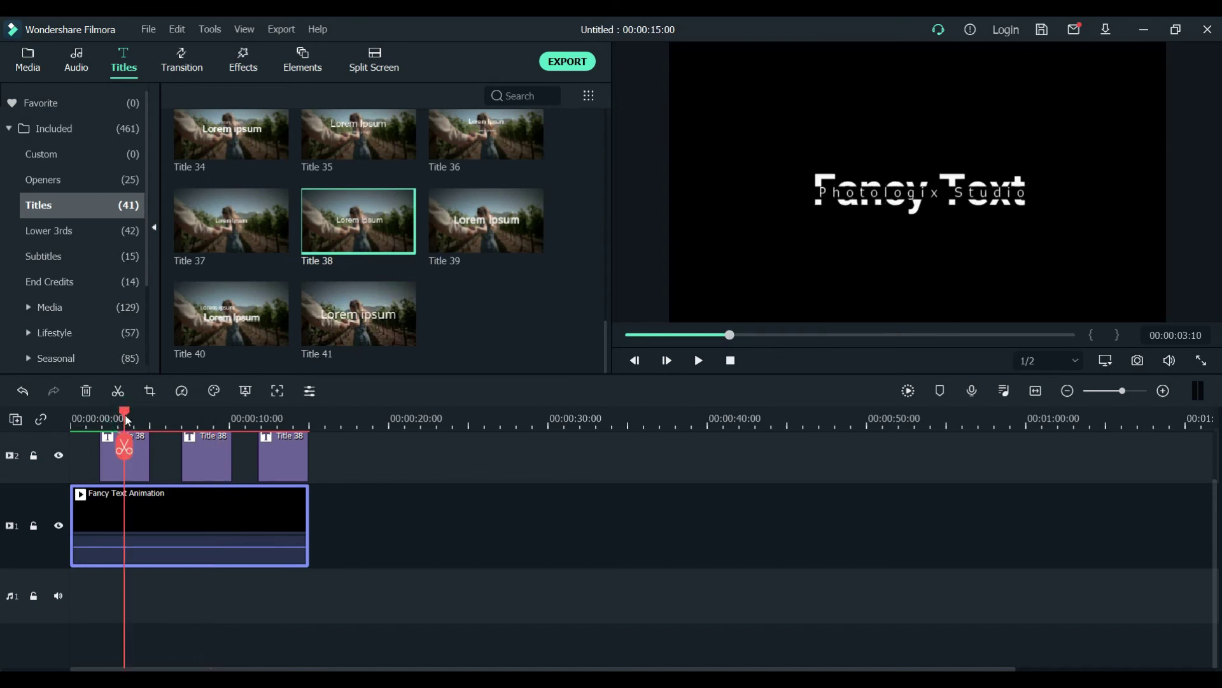
click(730, 361)
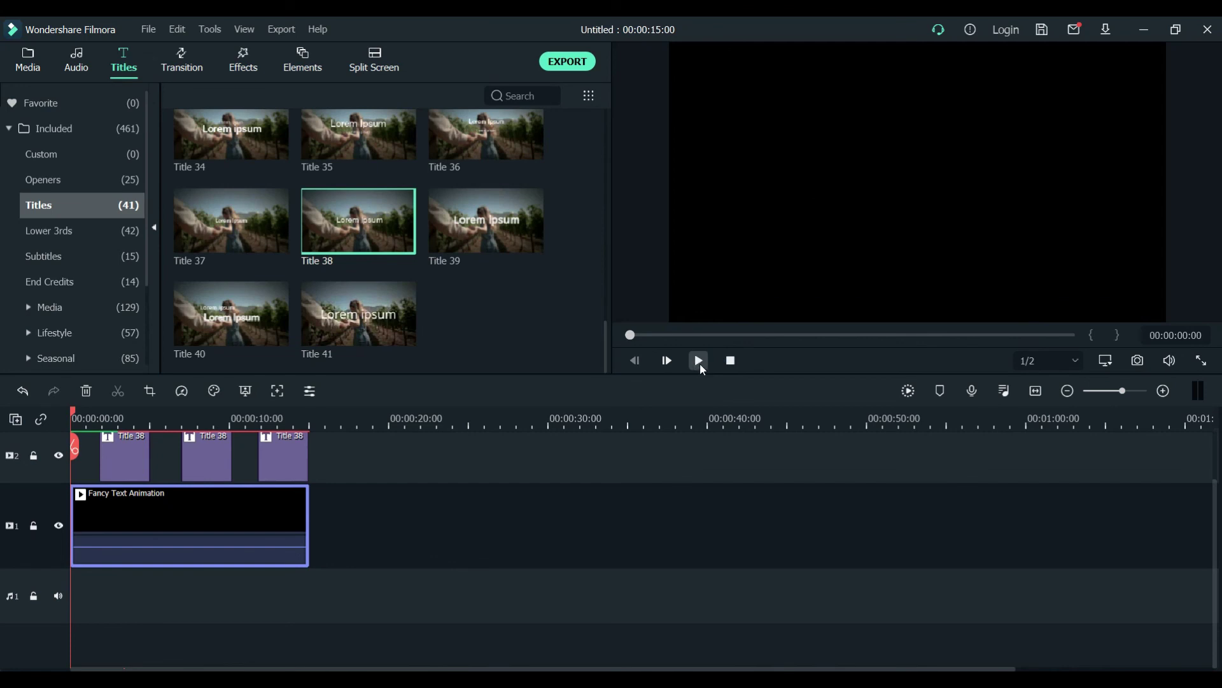
click(699, 362)
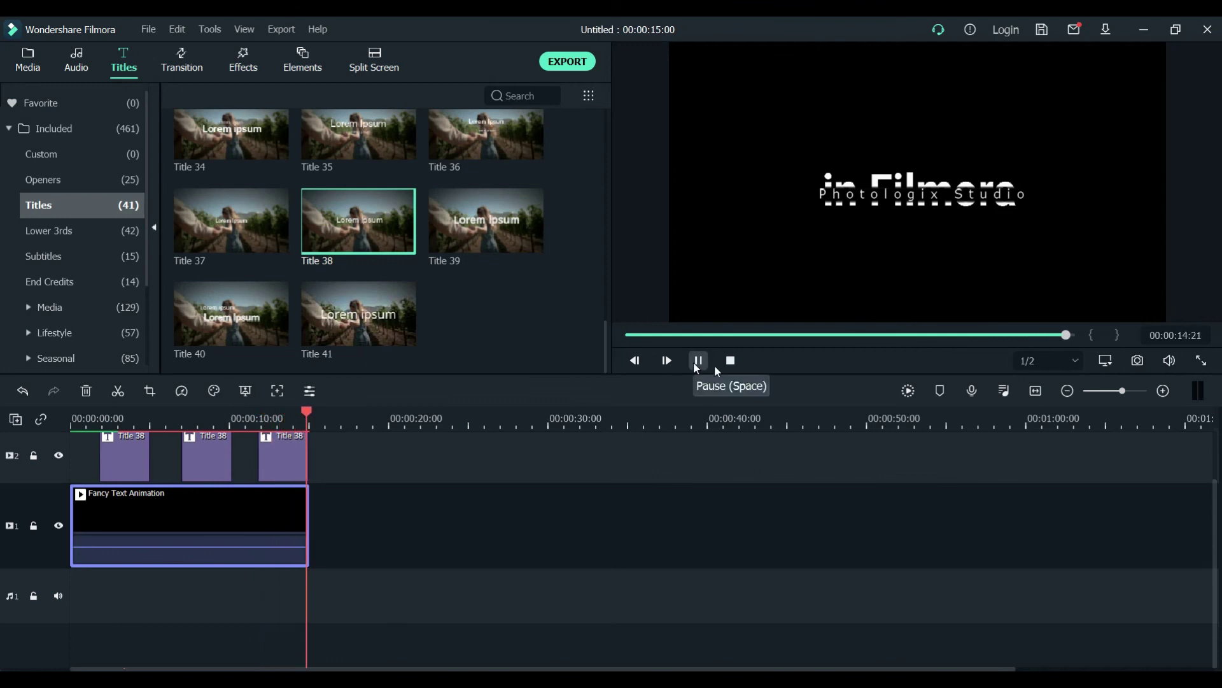
click(731, 361)
click(706, 363)
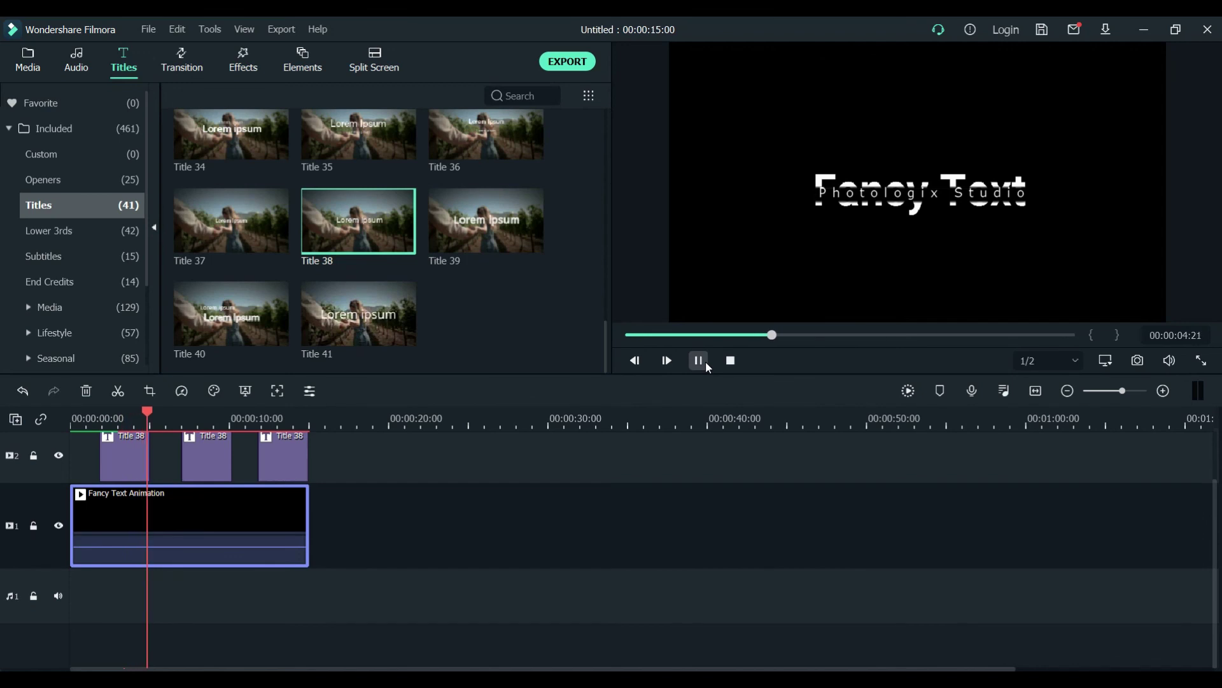
click(706, 361)
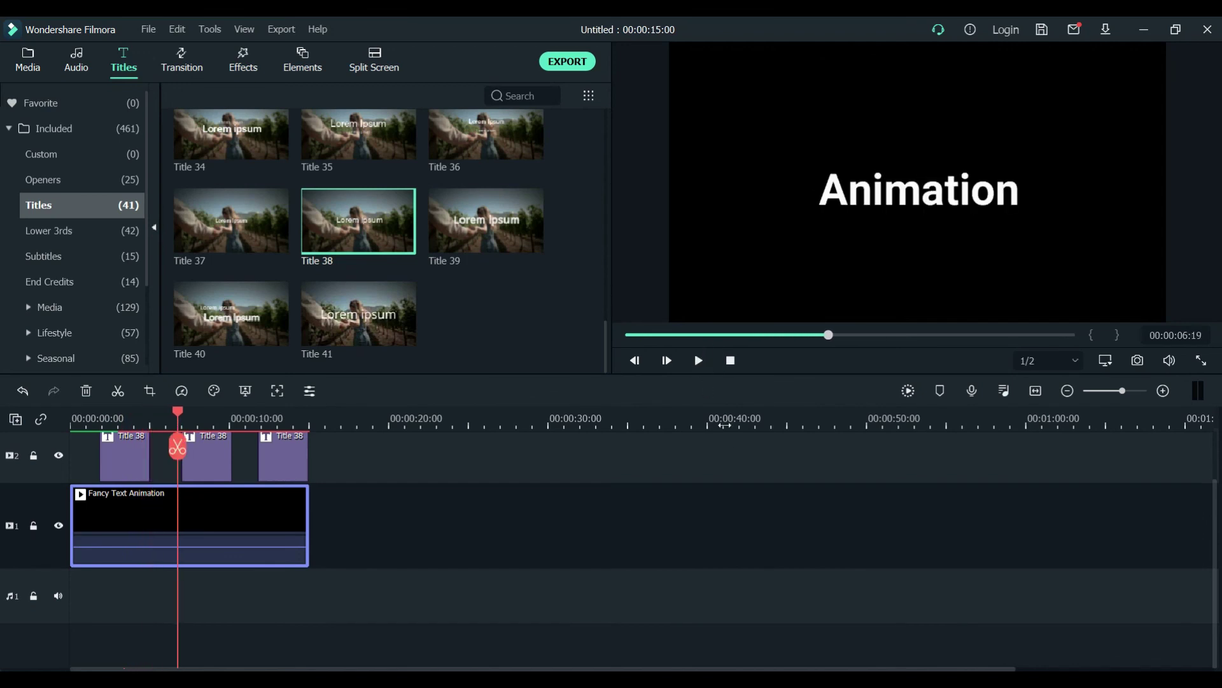